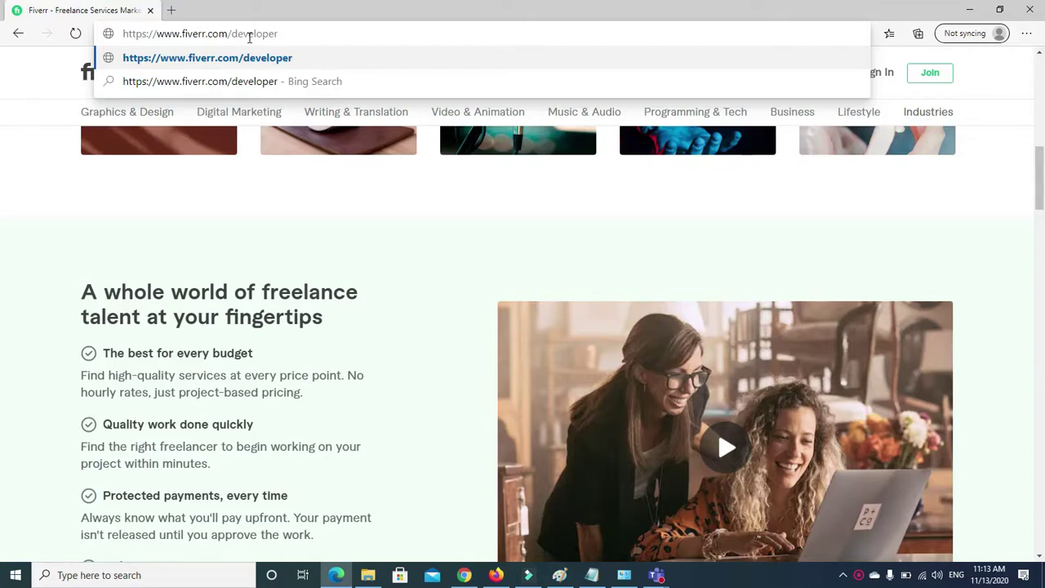
{"action": "type", "text": "_97"}
{"action": "key", "text": "Return"}
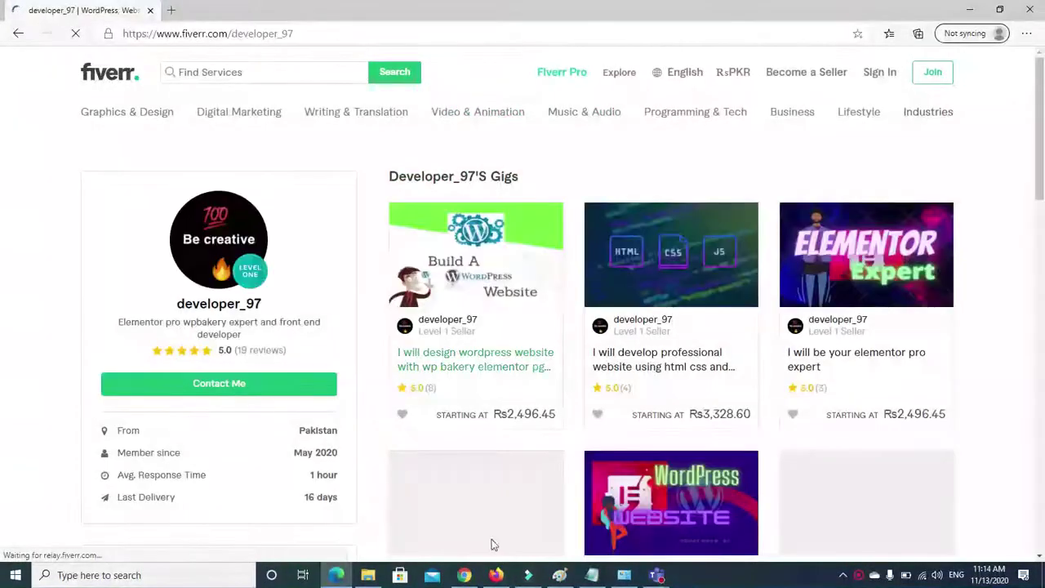
Switch to the "week 8 wordpress" Teams meeting, share the screen with it, and minimize the floating meeting window
{"action": "mouse_move", "coordinate": [663, 577]}
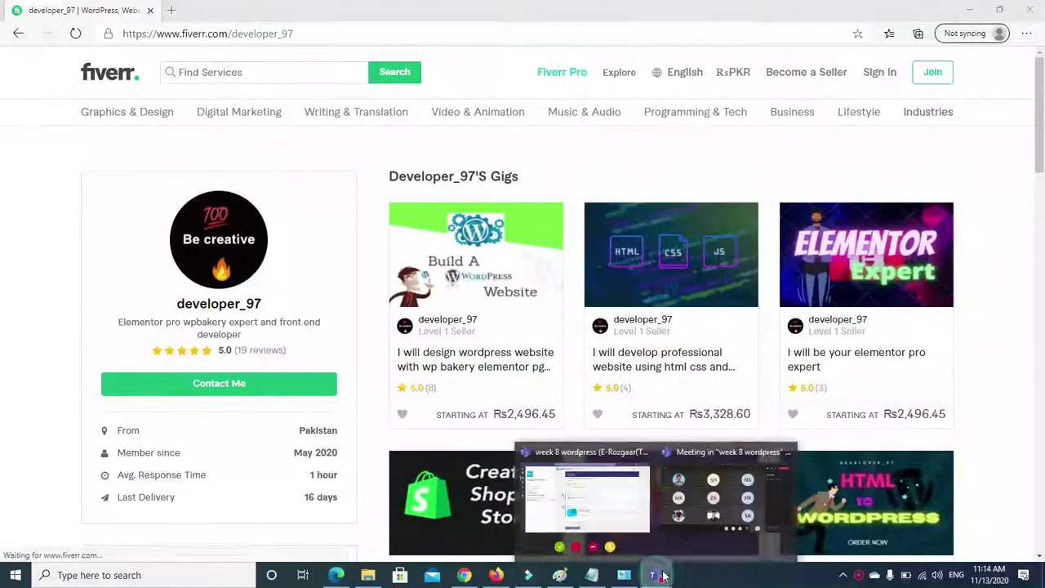
{"action": "left_click", "coordinate": [696, 529]}
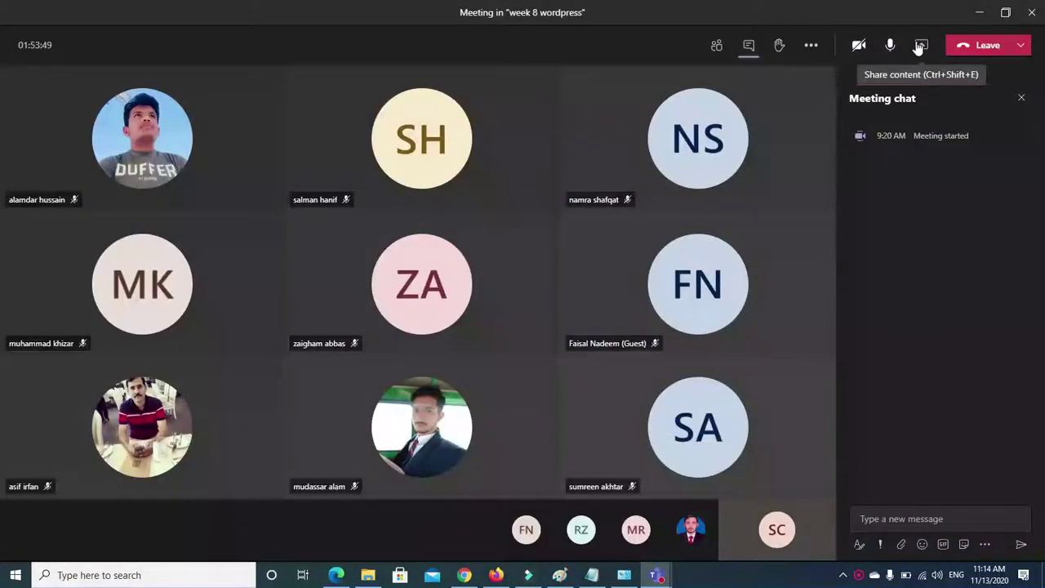
{"action": "left_click", "coordinate": [918, 47]}
{"action": "left_click", "coordinate": [162, 455]}
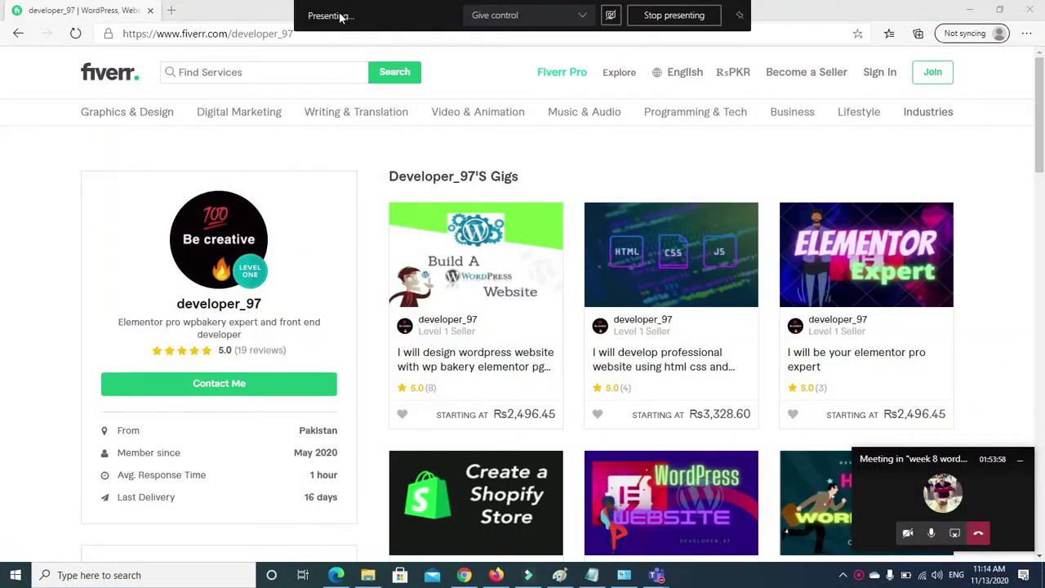
{"action": "left_click", "coordinate": [1020, 462]}
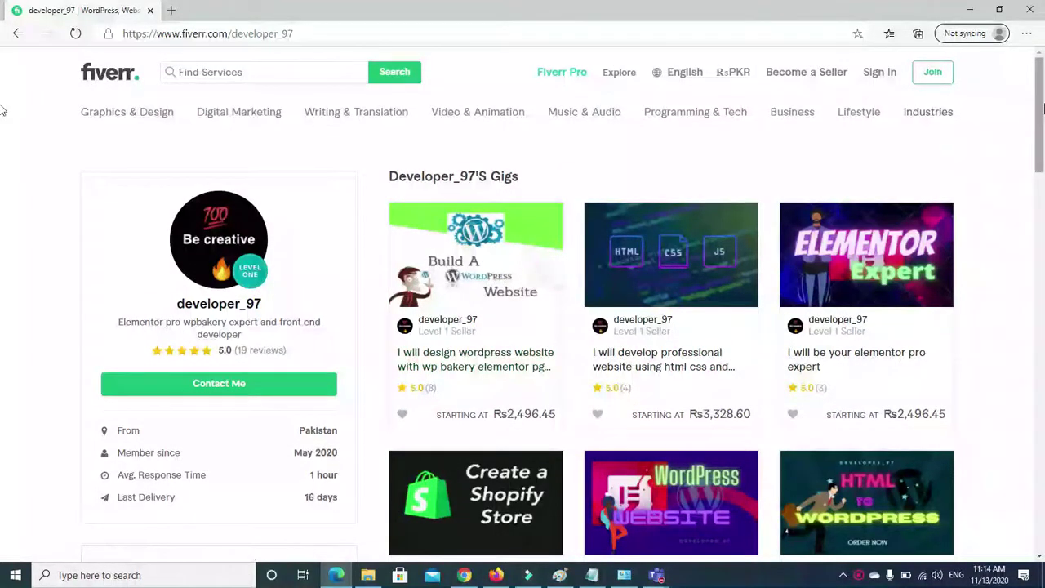
Highlight the review count on the seller's profile card
{"action": "scroll", "coordinate": [2, 106], "scroll_direction": "down", "scroll_amount": 1}
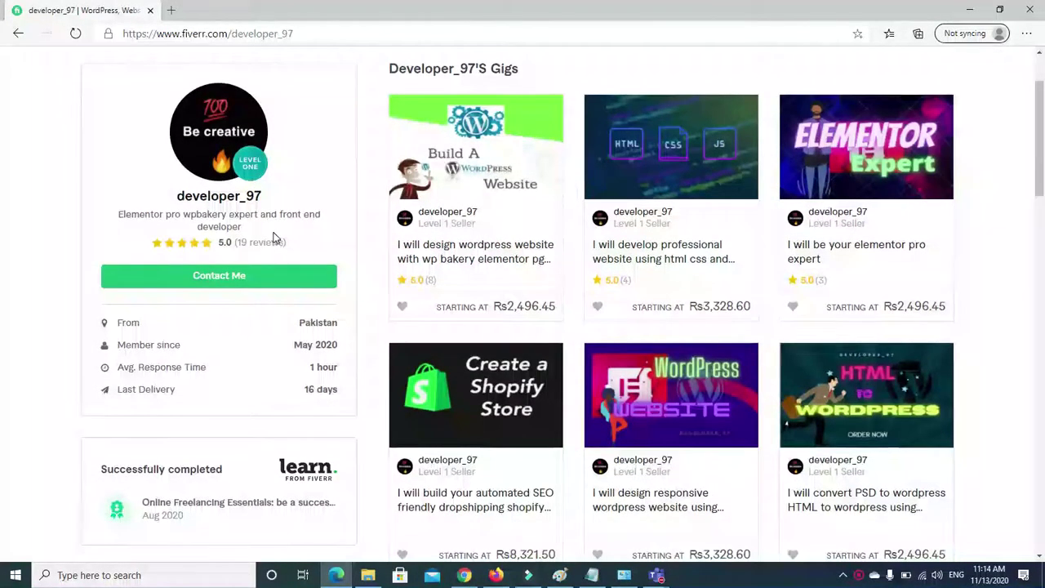
{"action": "left_click", "coordinate": [238, 242]}
{"action": "left_click_drag", "start_coordinate": [237, 242], "coordinate": [283, 243]}
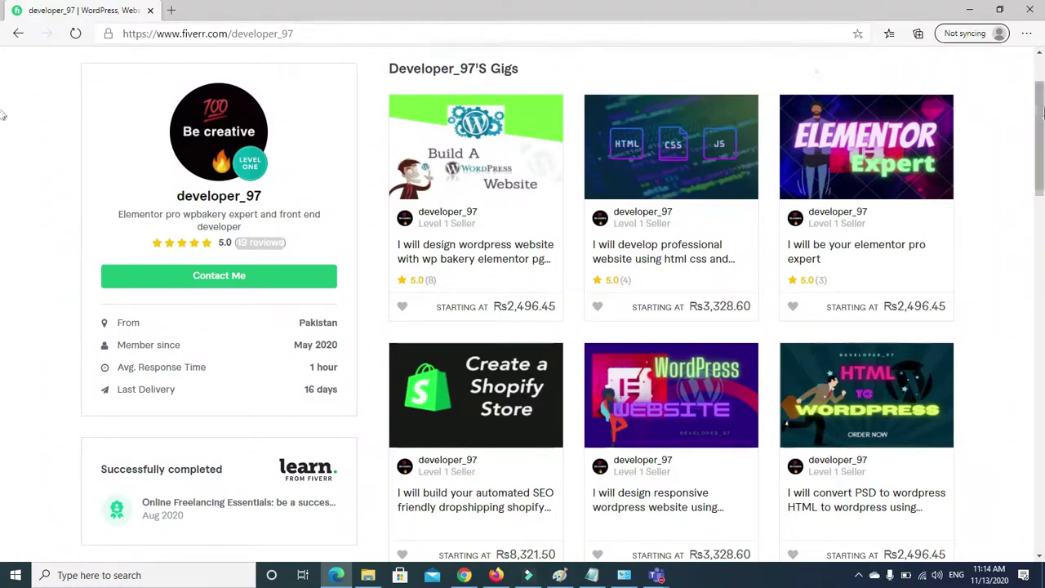
Search Fiverr for the username developer_97 and open the matching user's profile
{"action": "scroll", "coordinate": [4, 114], "scroll_direction": "up", "scroll_amount": 2}
{"action": "left_click", "coordinate": [263, 72]}
{"action": "type", "text": "deve"}
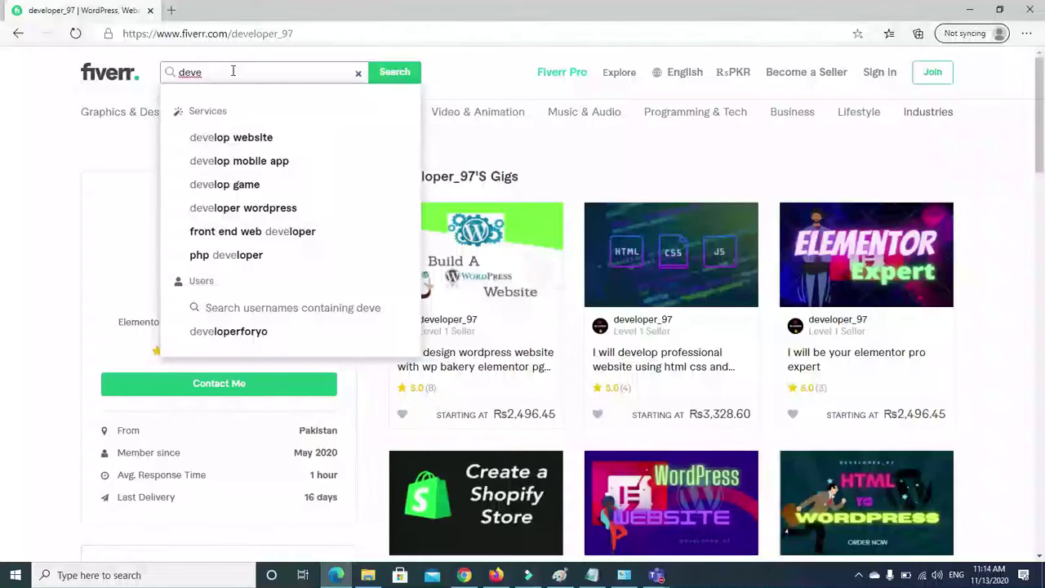
{"action": "type", "text": "l"}
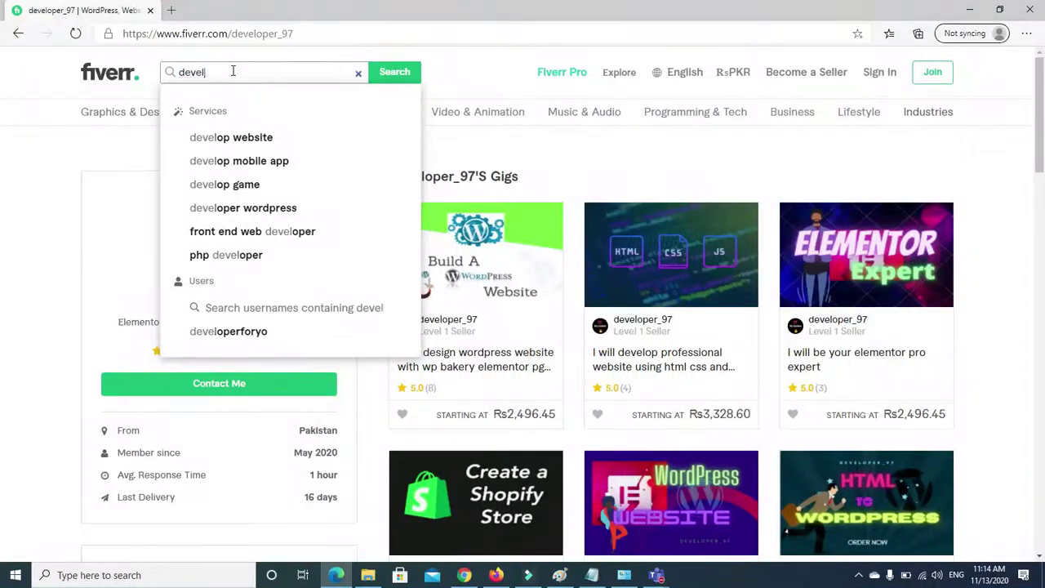
{"action": "type", "text": "oper_97"}
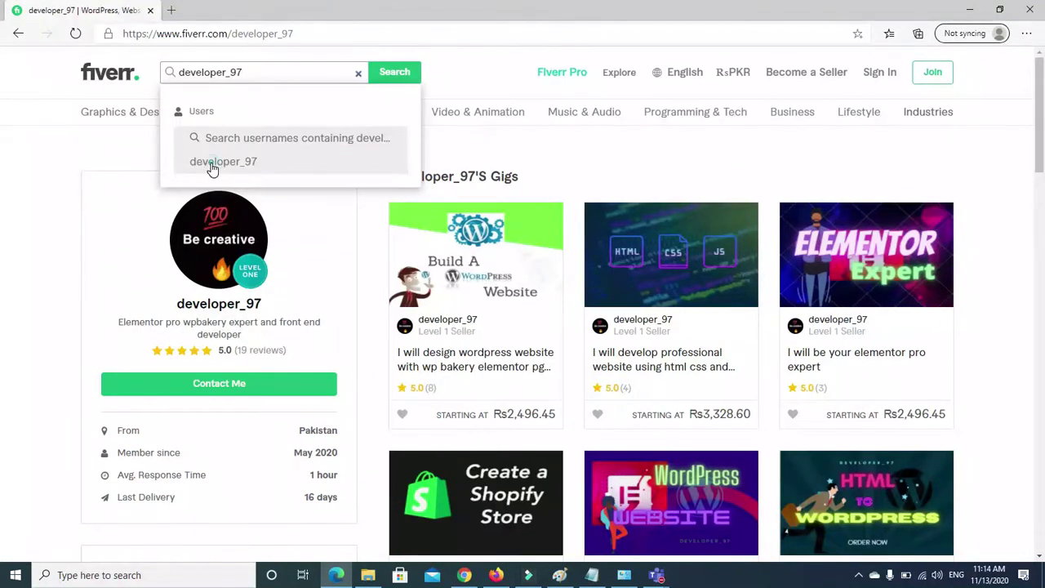
{"action": "left_click", "coordinate": [212, 162]}
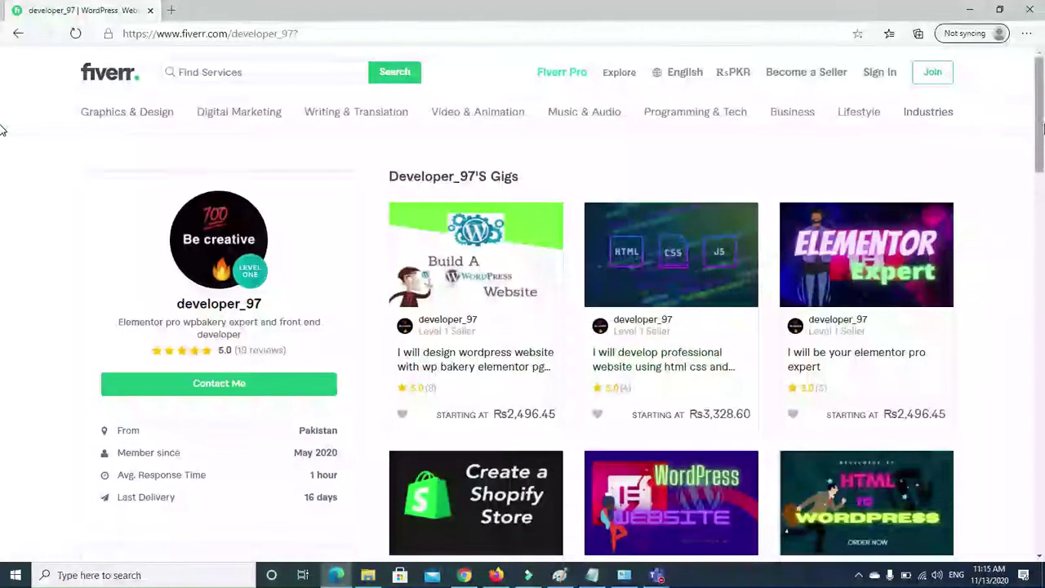
Examine the seller's gigs, profile description and review count on the profile page
{"action": "scroll", "coordinate": [4, 131], "scroll_direction": "down", "scroll_amount": 1}
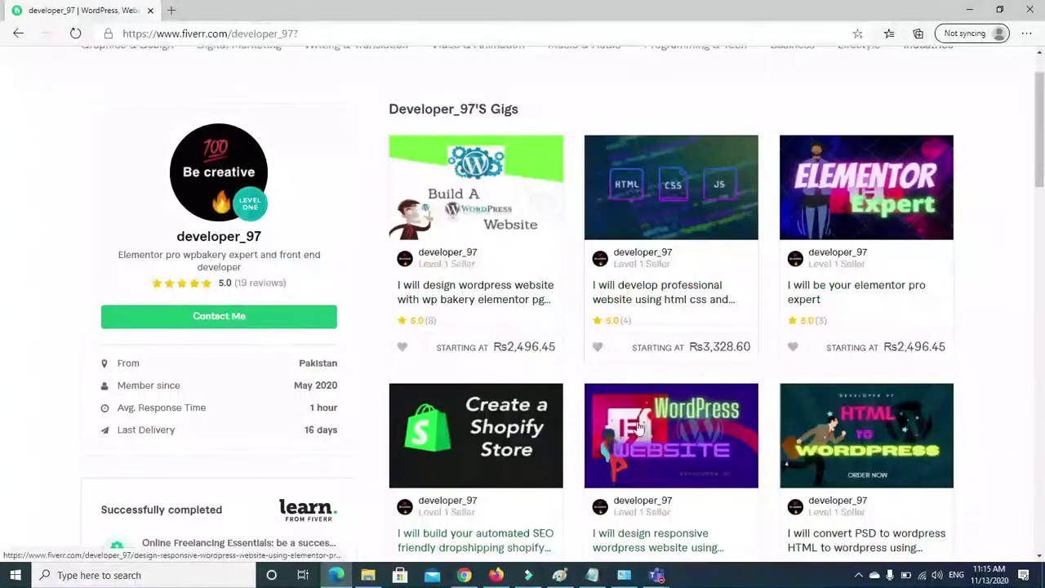
{"action": "scroll", "coordinate": [2, 164], "scroll_direction": "down", "scroll_amount": 1}
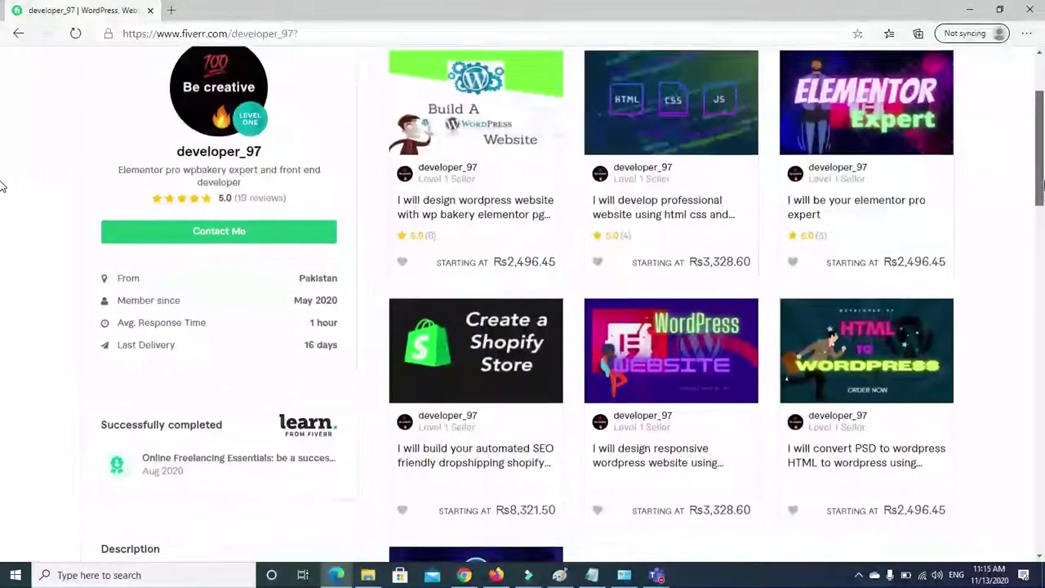
{"action": "scroll", "coordinate": [2, 186], "scroll_direction": "down", "scroll_amount": 3}
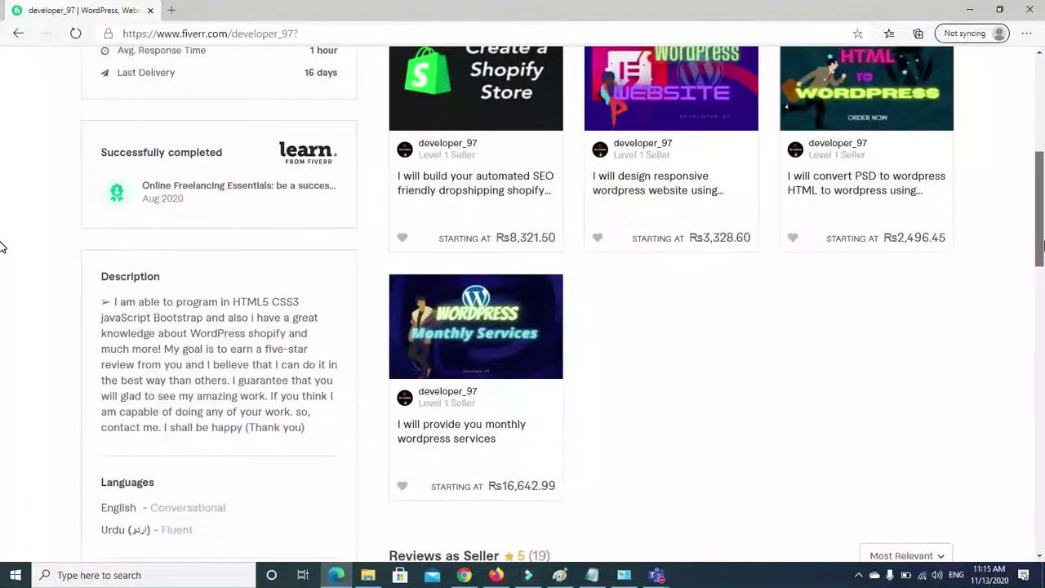
{"action": "scroll", "coordinate": [1, 189], "scroll_direction": "up", "scroll_amount": 3}
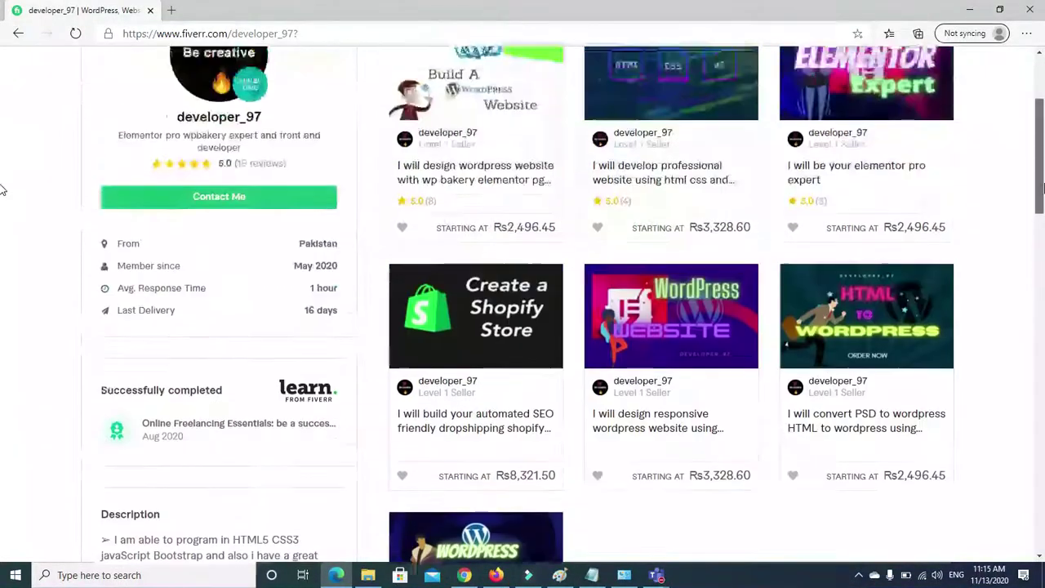
{"action": "scroll", "coordinate": [3, 189], "scroll_direction": "up", "scroll_amount": 2}
{"action": "scroll", "coordinate": [3, 154], "scroll_direction": "up", "scroll_amount": 1}
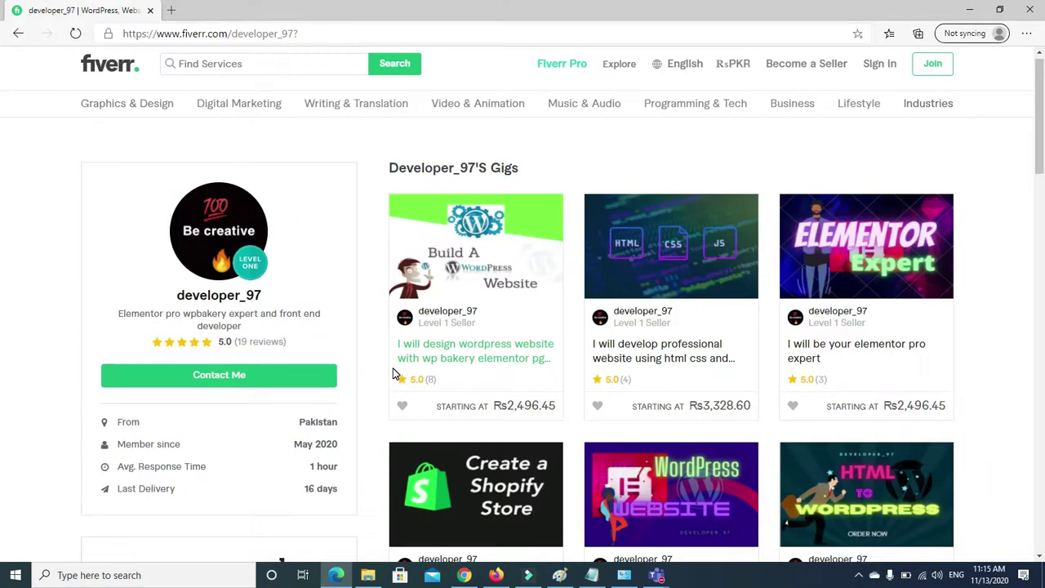
{"action": "left_click", "coordinate": [236, 340]}
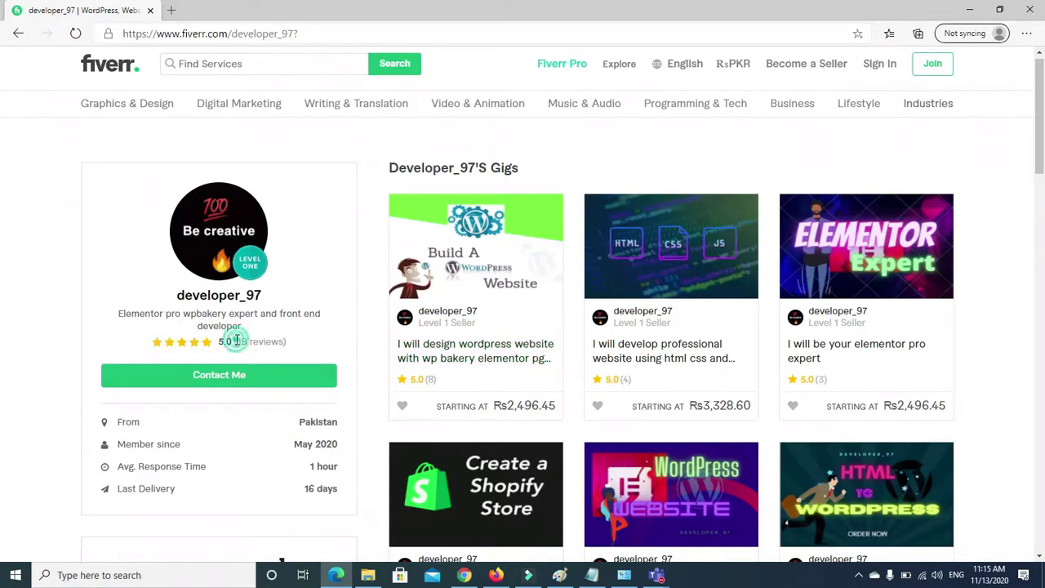
{"action": "left_click_drag", "start_coordinate": [254, 342], "coordinate": [272, 343]}
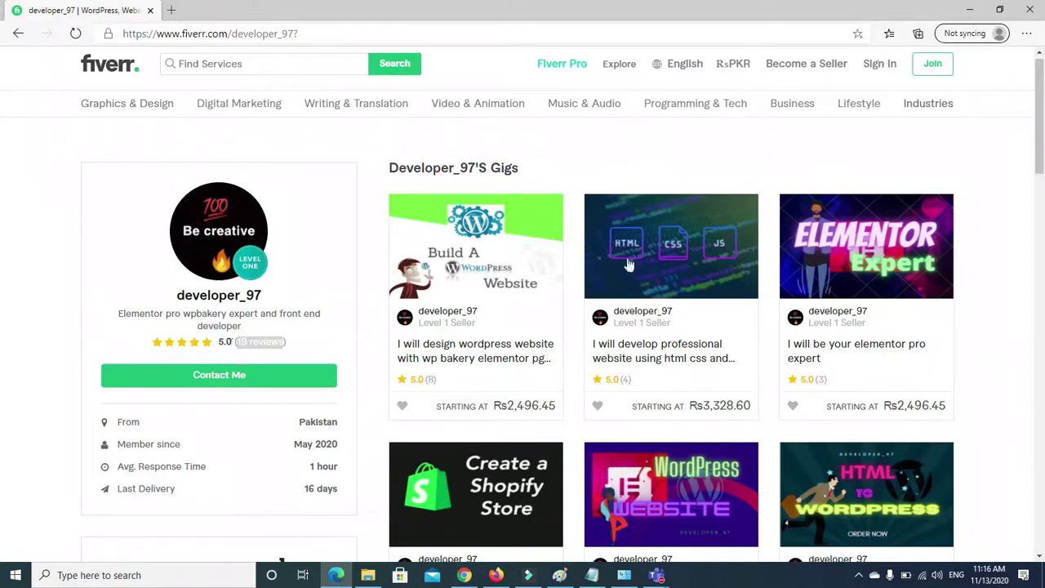
{"action": "mouse_move", "coordinate": [1039, 125]}
{"action": "left_mouse_down"}
{"action": "mouse_move", "coordinate": [1039, 144]}
{"action": "mouse_move", "coordinate": [1040, 130]}
{"action": "left_mouse_up"}
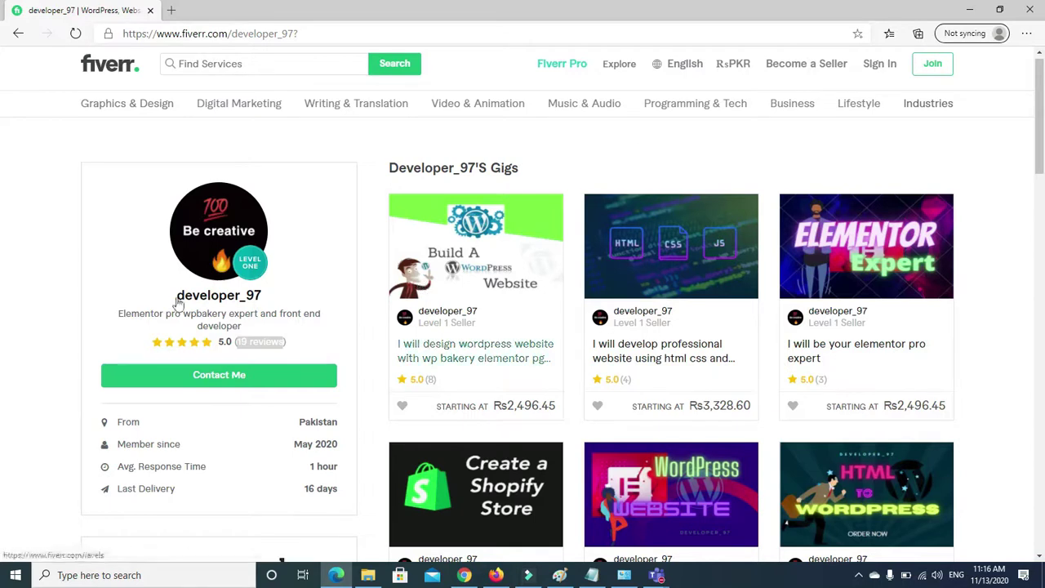
{"action": "left_click_drag", "start_coordinate": [240, 341], "coordinate": [228, 343]}
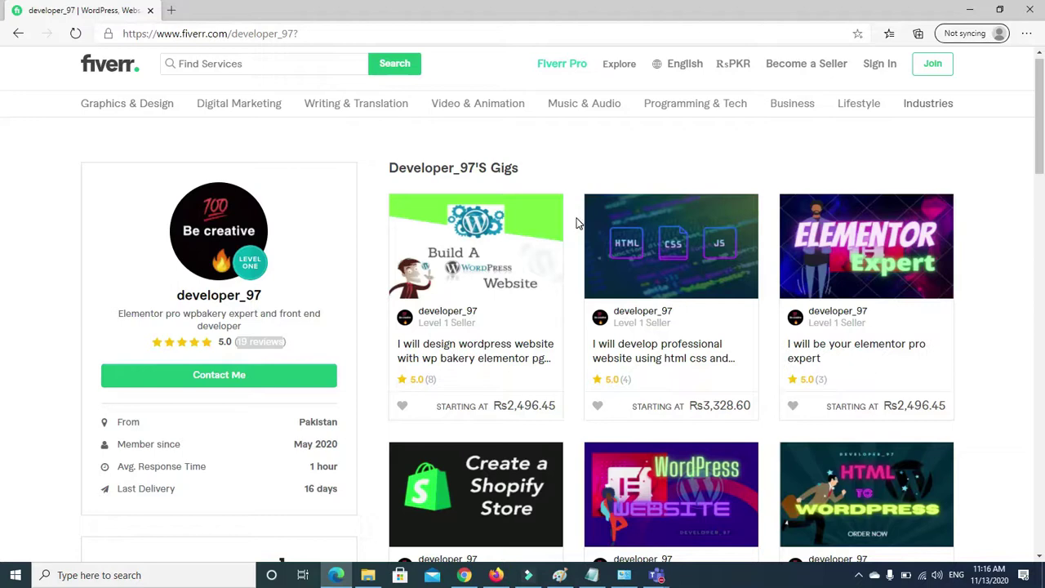
{"action": "left_click", "coordinate": [1043, 51]}
{"action": "scroll", "coordinate": [4, 131], "scroll_direction": "down", "scroll_amount": 4}
{"action": "scroll", "coordinate": [4, 131], "scroll_direction": "up", "scroll_amount": 4}
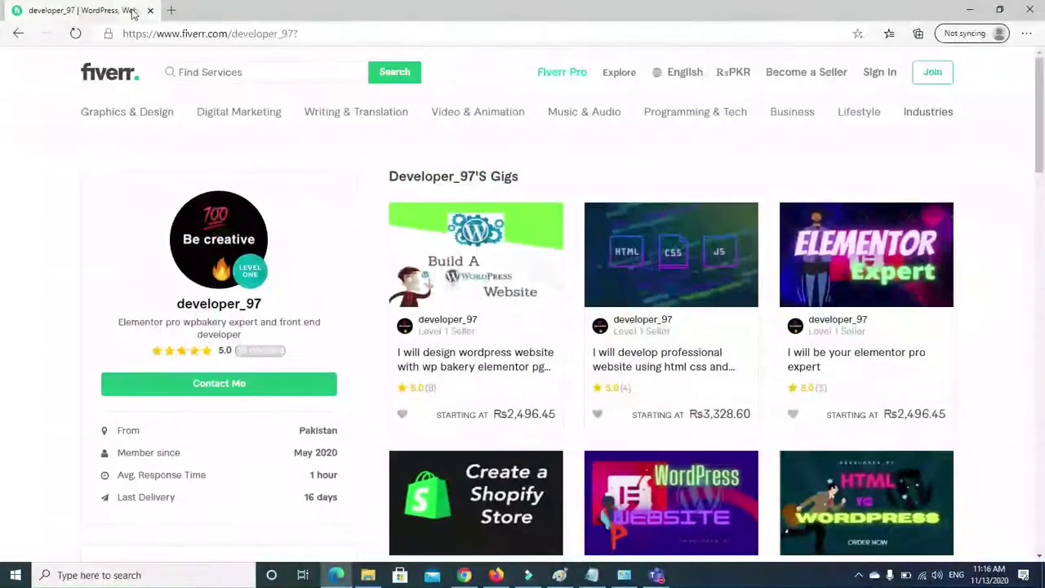
Replace the Fiverr profile tab with a new blank tab
{"action": "left_click", "coordinate": [171, 10]}
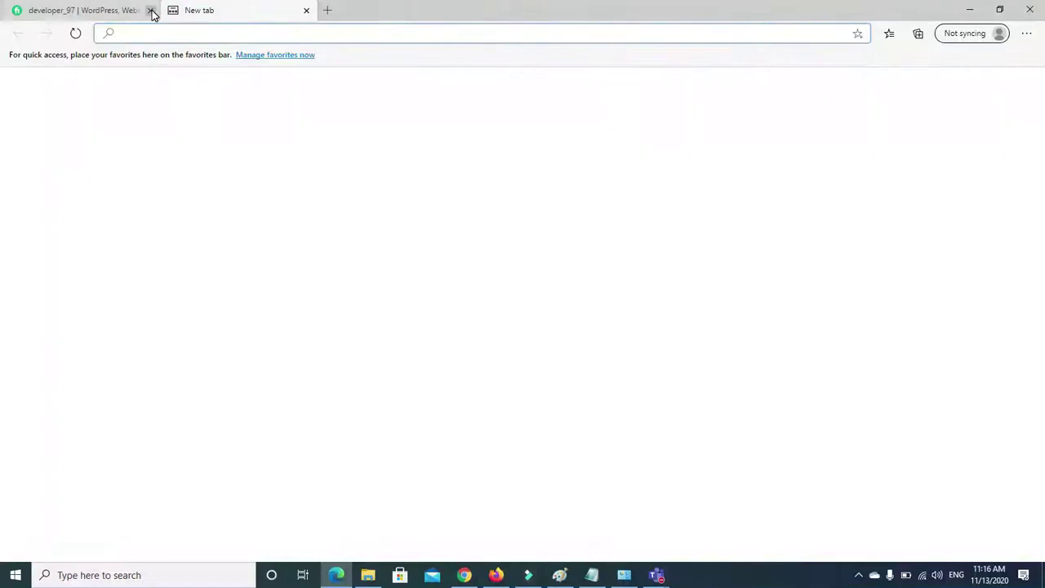
{"action": "left_click", "coordinate": [149, 9]}
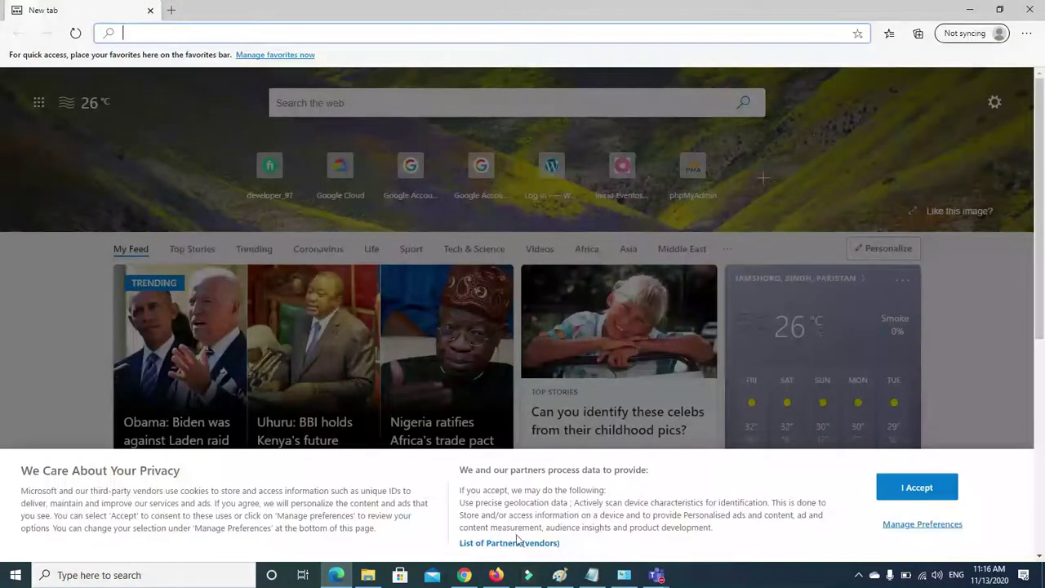
Switch to Firefox and close the family-control Contact page
{"action": "mouse_move", "coordinate": [496, 577]}
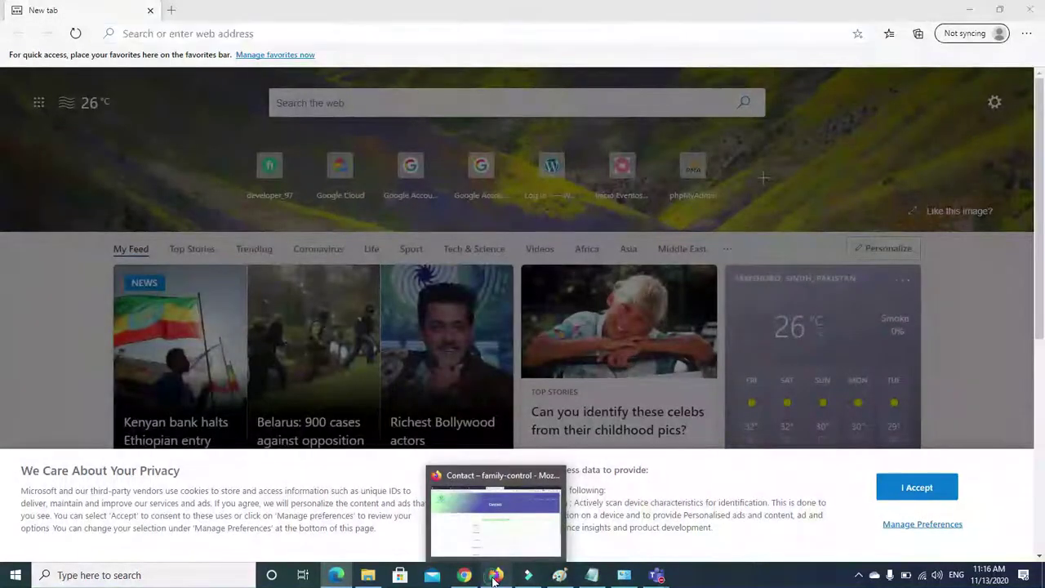
{"action": "left_click", "coordinate": [493, 576]}
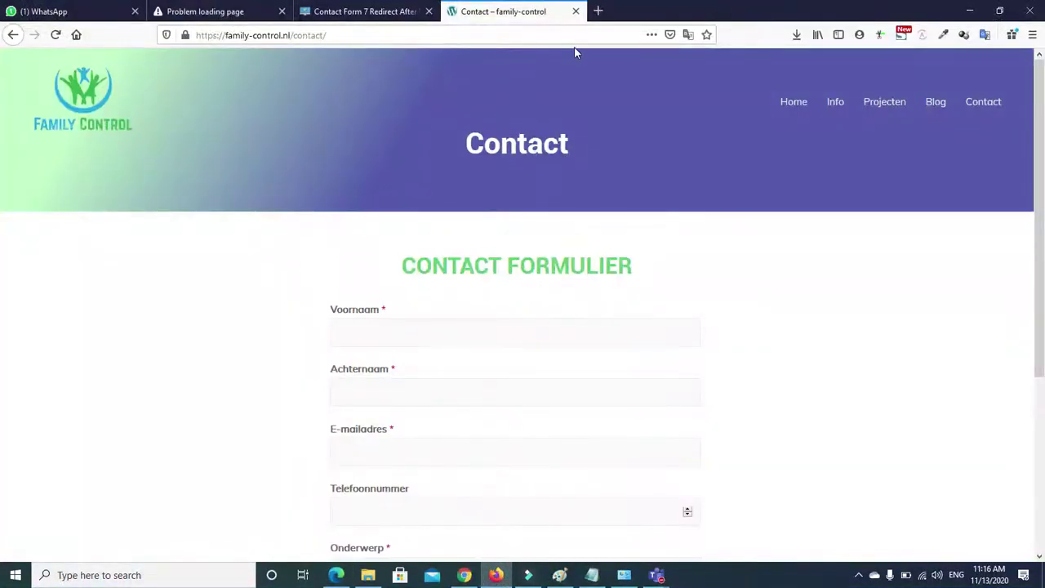
{"action": "left_click", "coordinate": [576, 11]}
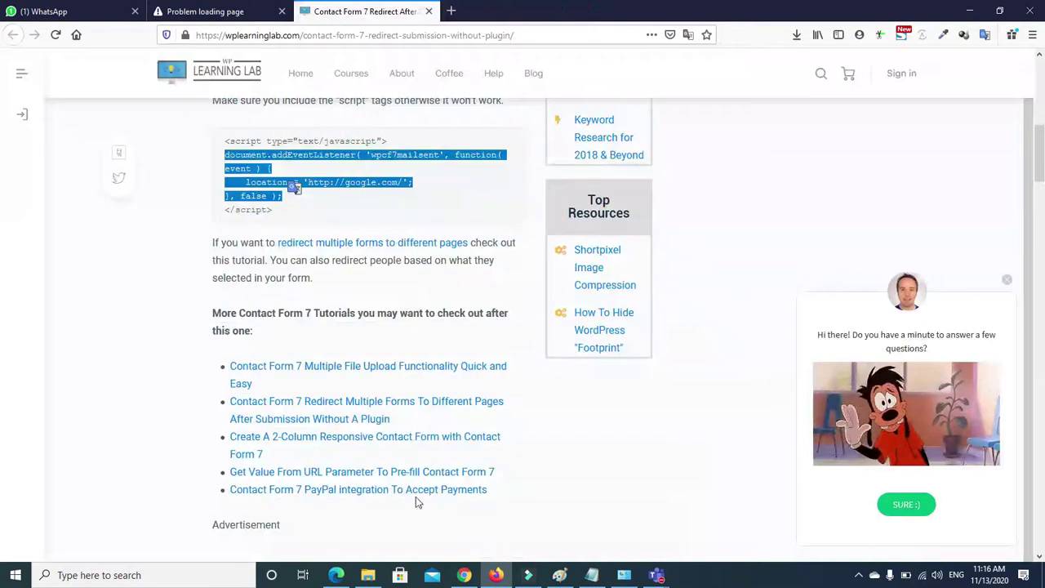
Switch to Chrome and close the Elementor editor of the Hereticofficial News page
{"action": "left_click", "coordinate": [463, 575]}
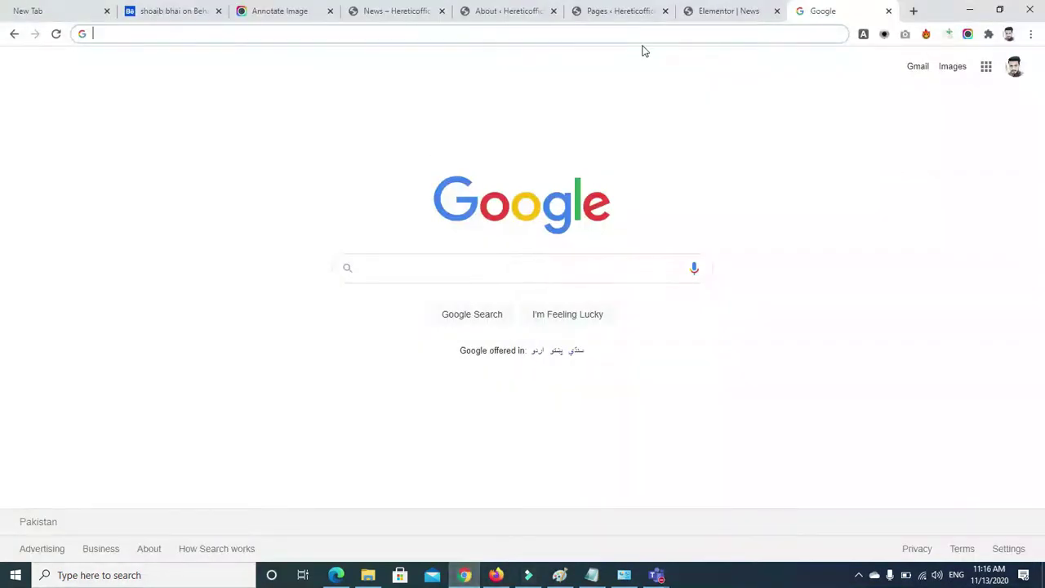
{"action": "left_click", "coordinate": [536, 9]}
{"action": "left_click", "coordinate": [608, 10]}
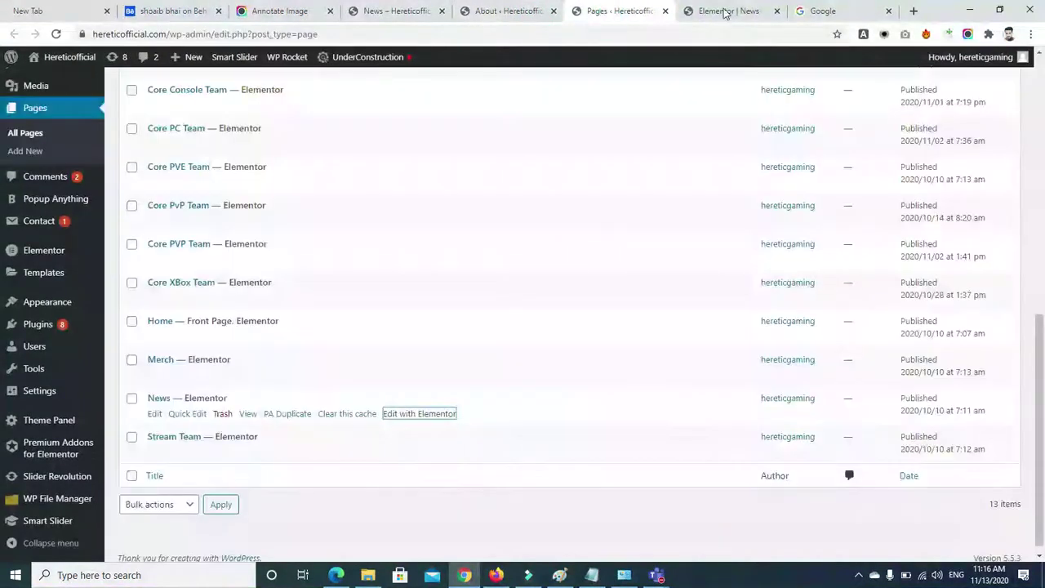
{"action": "left_click", "coordinate": [724, 11]}
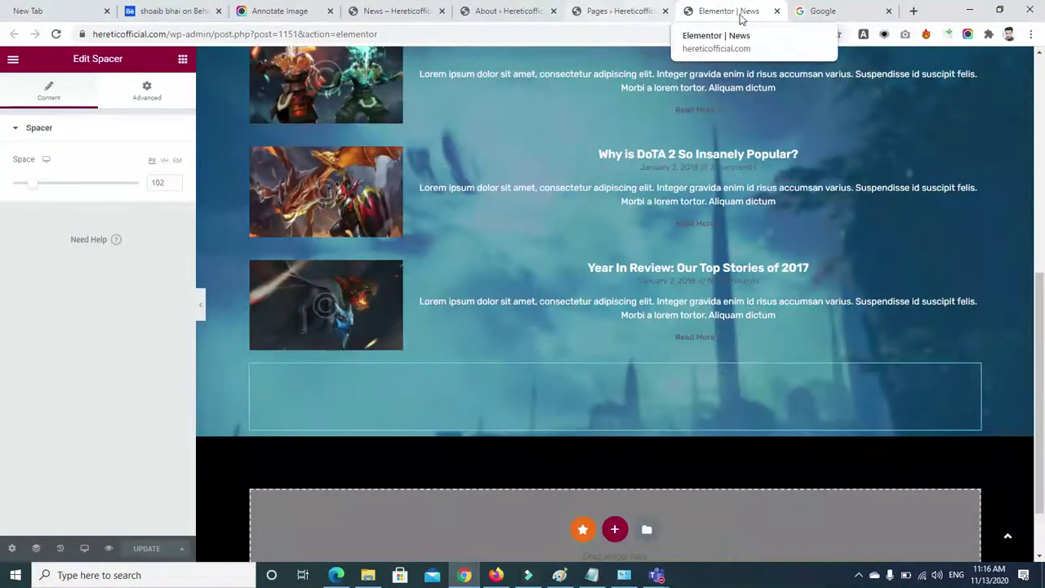
{"action": "left_click", "coordinate": [776, 11]}
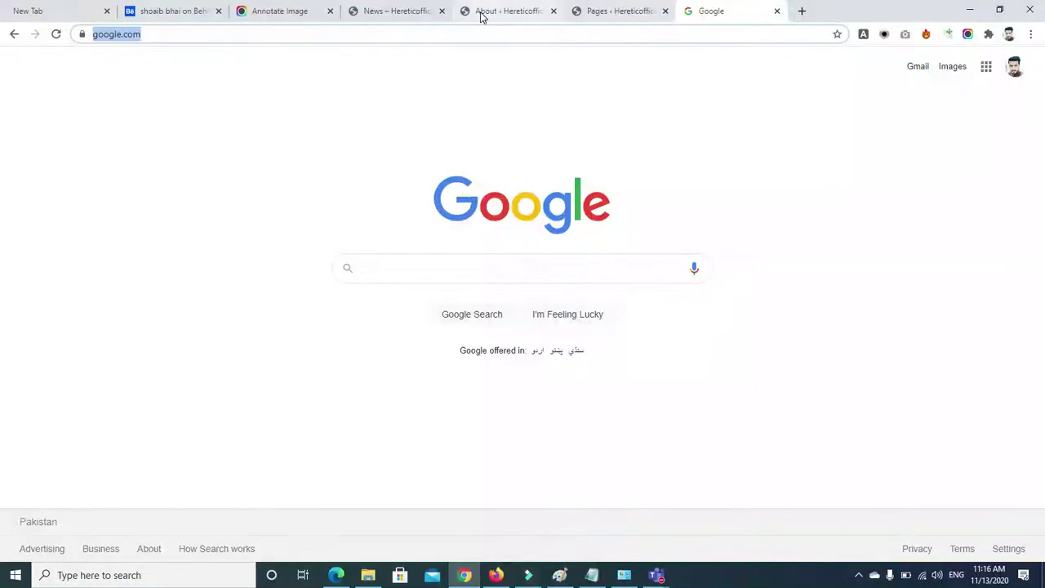
Go to the live Hereticofficial News page and open the site's Contact page from there
{"action": "left_click", "coordinate": [481, 15]}
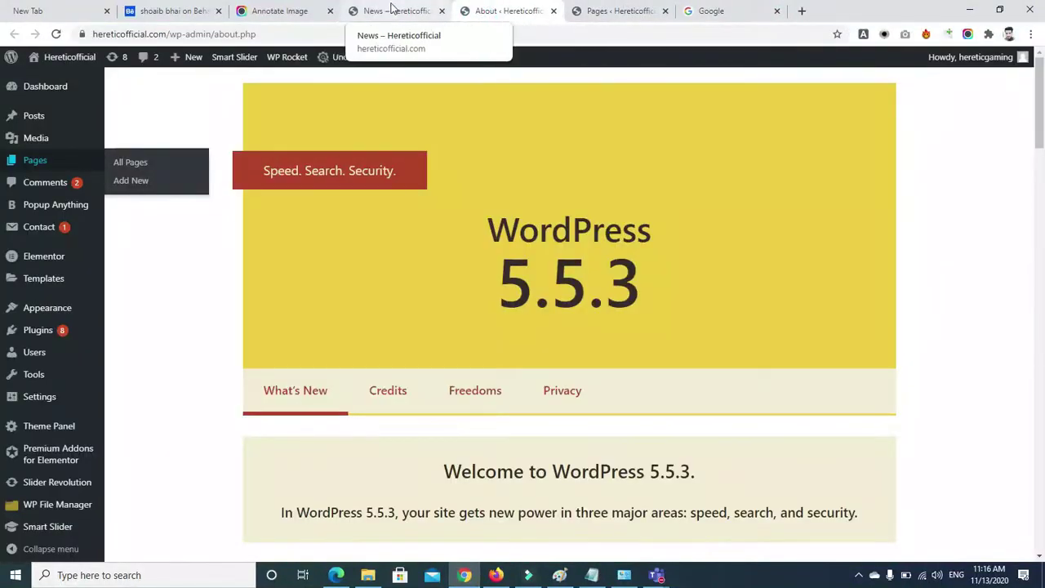
{"action": "left_click", "coordinate": [395, 11]}
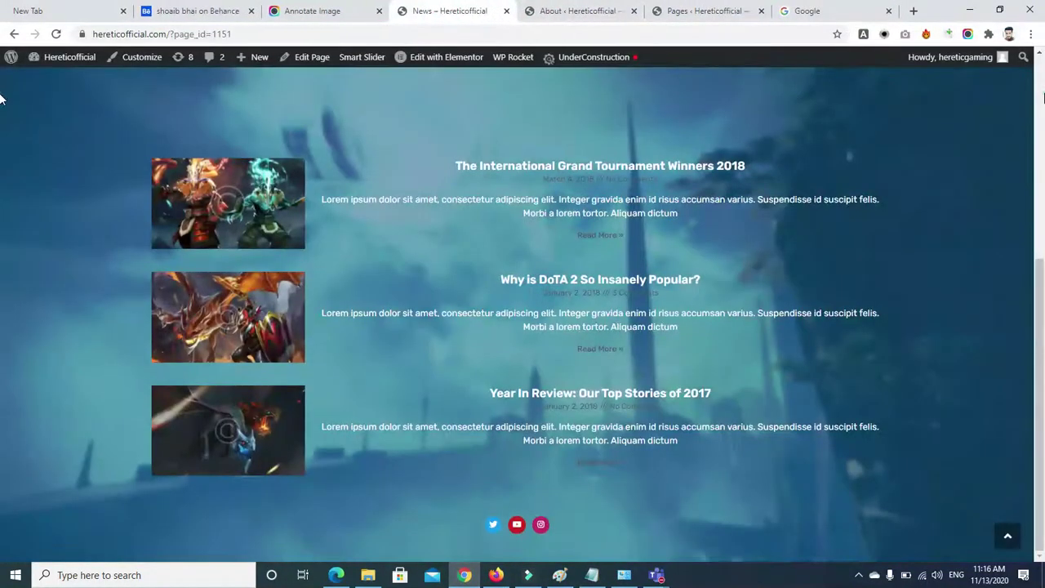
{"action": "scroll", "coordinate": [2, 98], "scroll_direction": "up", "scroll_amount": 4}
{"action": "left_click", "coordinate": [680, 99]}
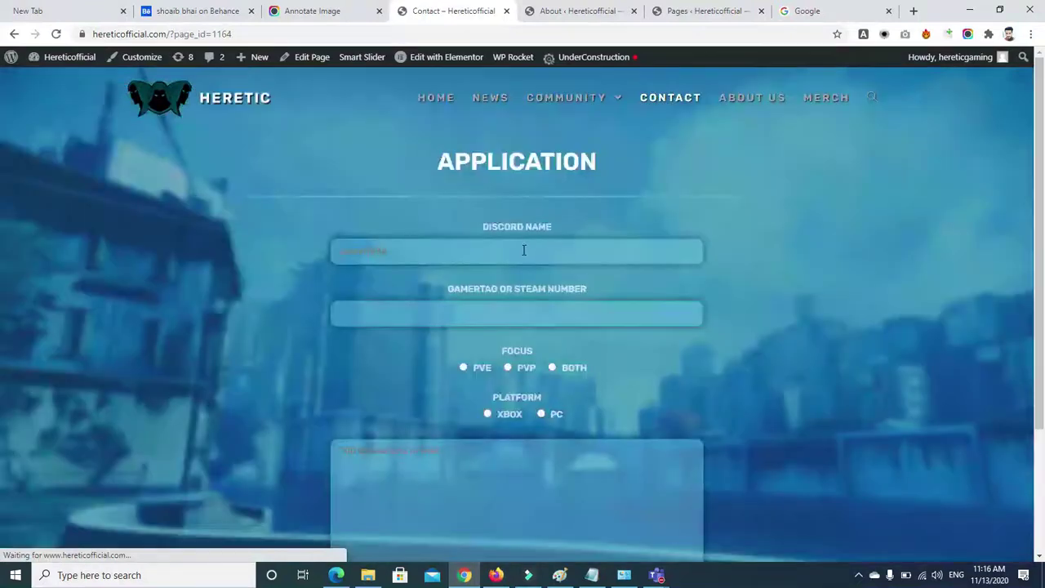
Fill in the application form with Discord name "text", gamertag "teex", focus Both and platform PC
{"action": "left_click", "coordinate": [520, 252]}
{"action": "type", "text": "text"}
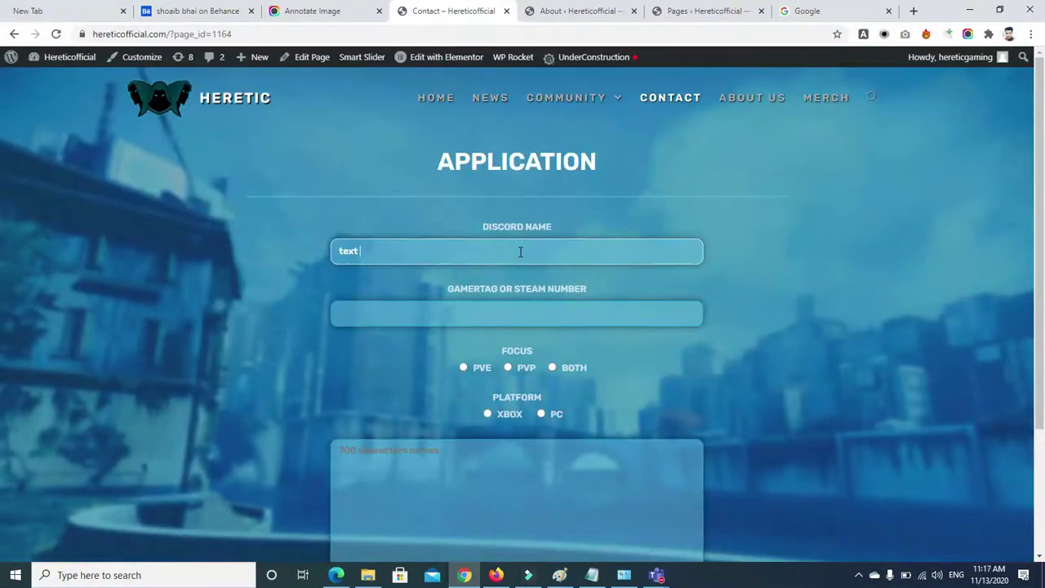
{"action": "key", "text": "Tab"}
{"action": "type", "text": "teex"}
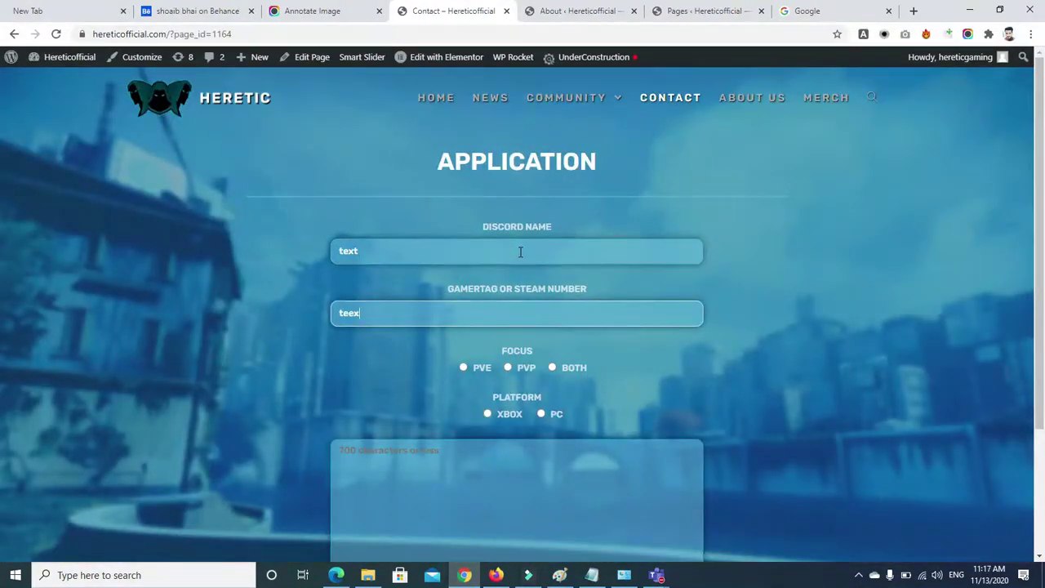
{"action": "left_click", "coordinate": [553, 367]}
{"action": "left_click", "coordinate": [542, 415]}
Enter "trst" in the application form's message box and submit the form
{"action": "scroll", "coordinate": [4, 264], "scroll_direction": "down", "scroll_amount": 2}
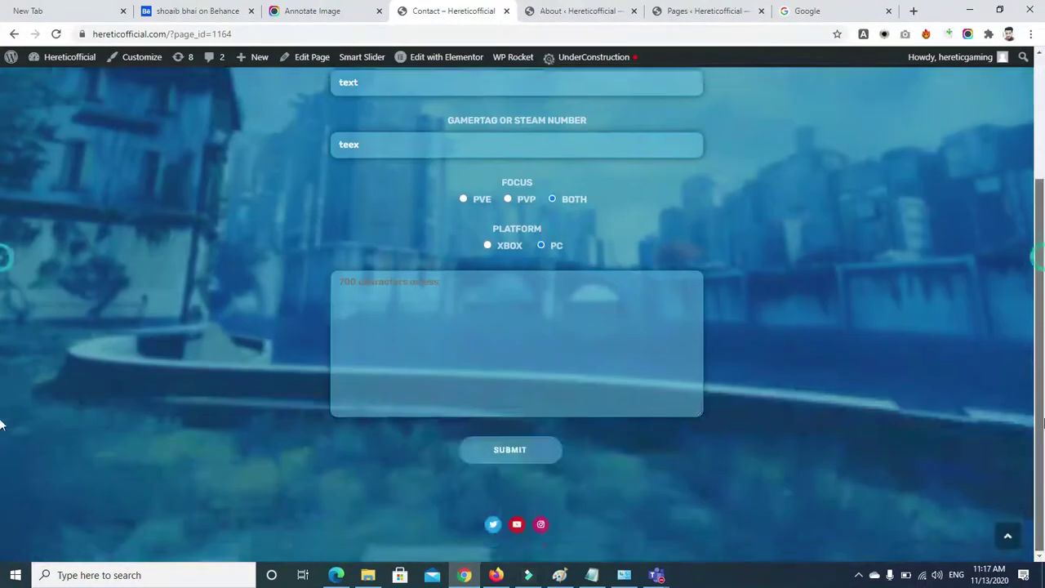
{"action": "left_click", "coordinate": [455, 340]}
{"action": "type", "text": "trst"}
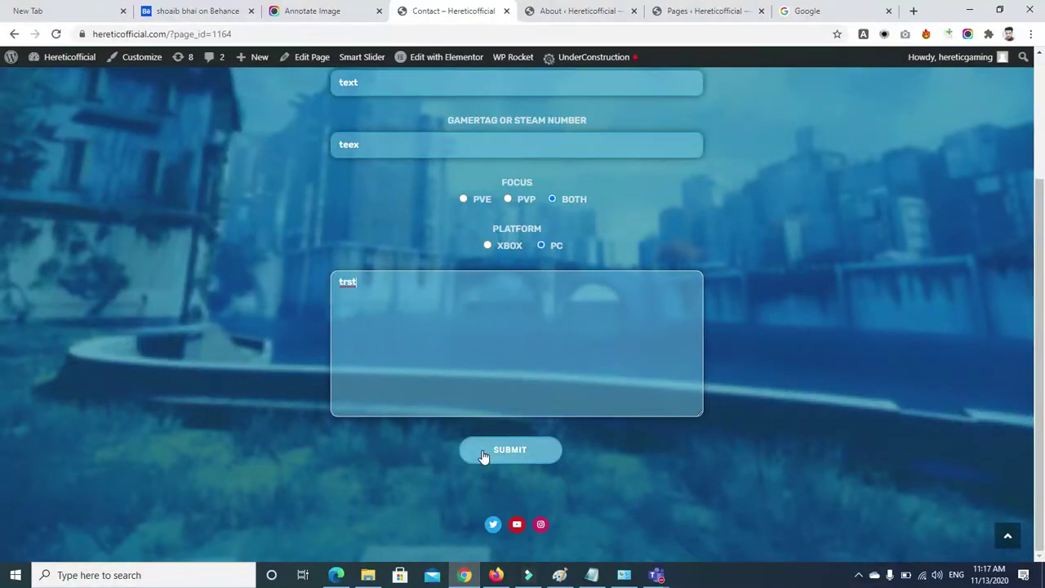
{"action": "left_click", "coordinate": [483, 457]}
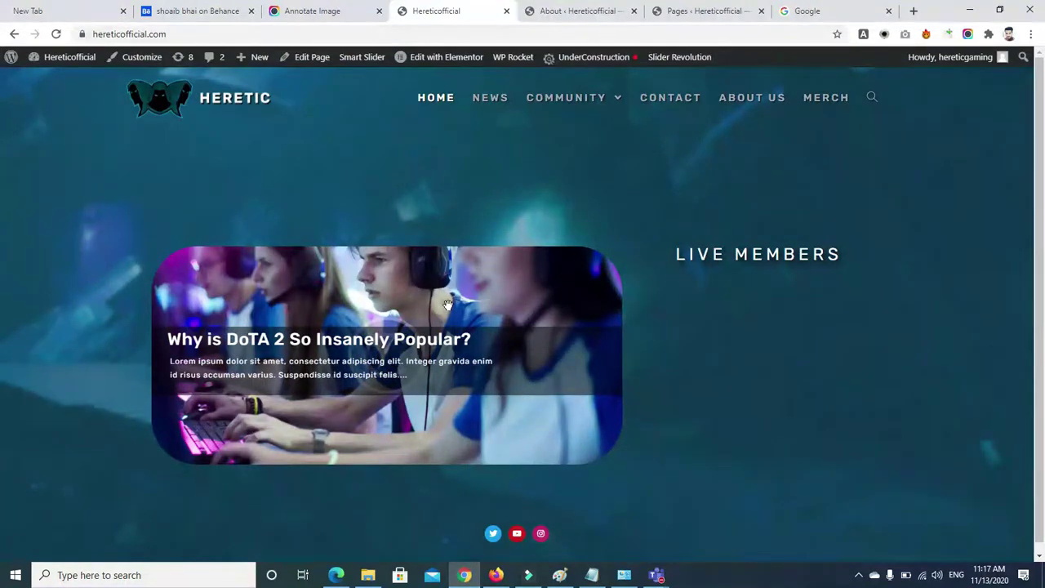
Search Google for "how to redirect page in wordpress" using the existing Google page
{"action": "left_click", "coordinate": [796, 11]}
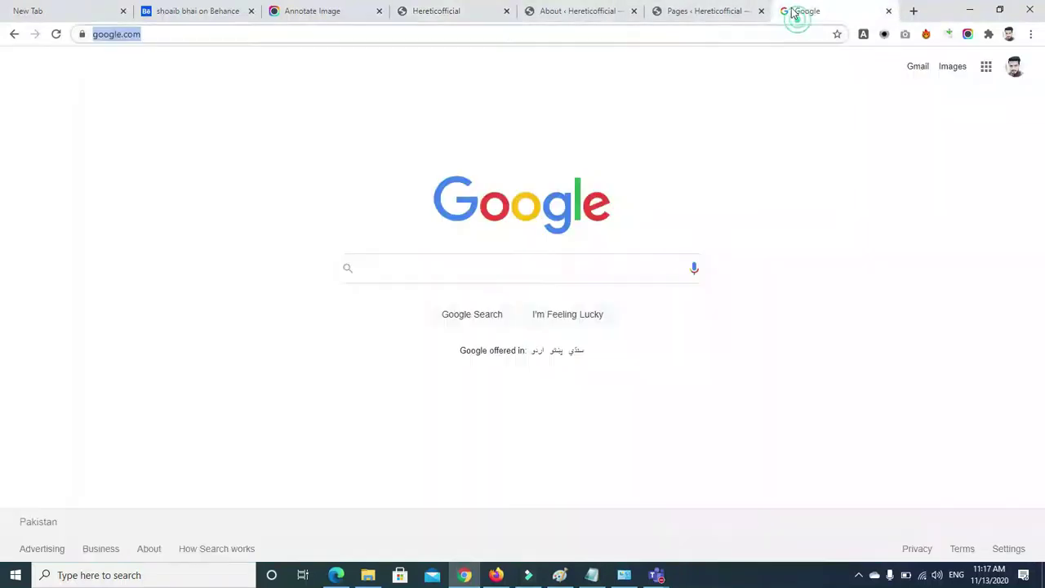
{"action": "left_click", "coordinate": [461, 268]}
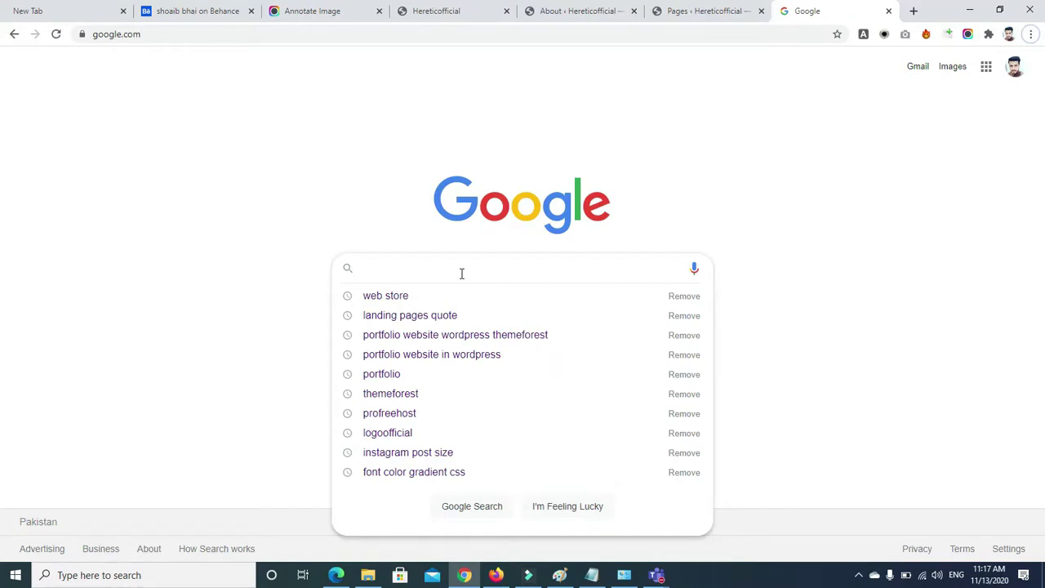
{"action": "left_click", "coordinate": [461, 274]}
{"action": "type", "text": "how to d"}
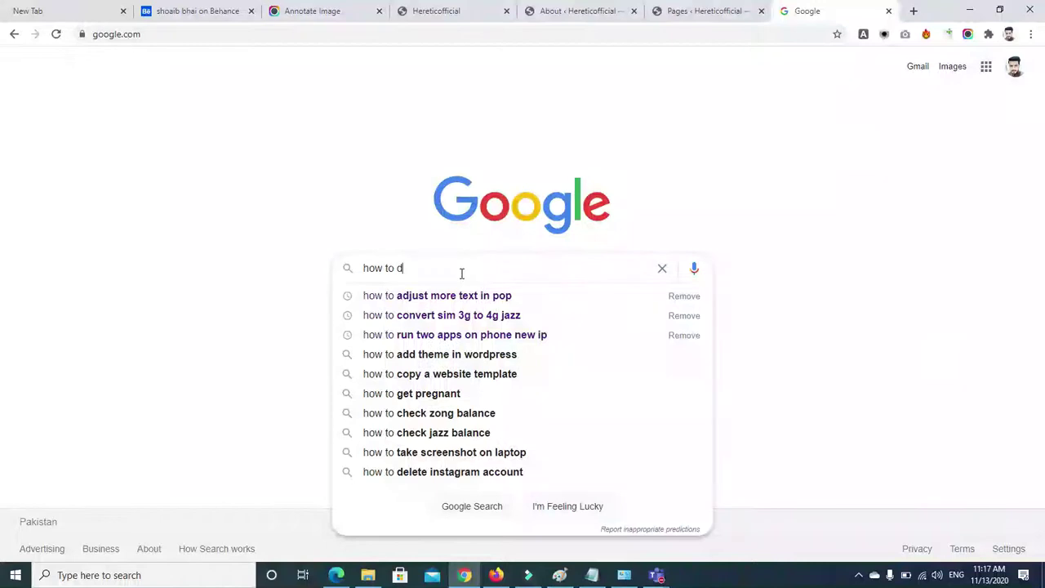
{"action": "key", "text": "BackSpace"}
{"action": "type", "text": "redir"}
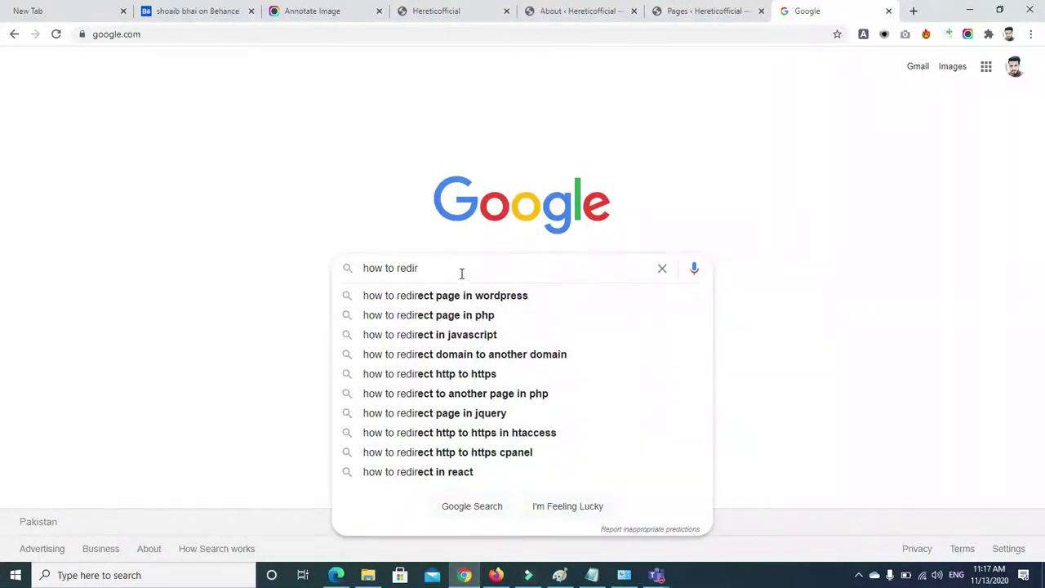
{"action": "key", "text": "Down"}
{"action": "key", "text": "Return"}
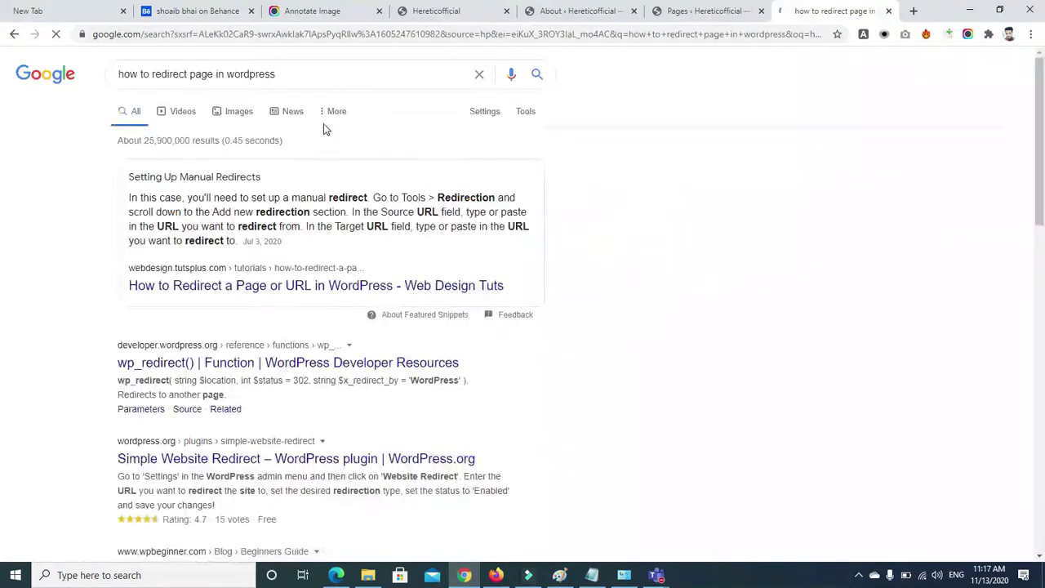
Refine the Google search to "how to redirect page in wordpress with use of form 7"
{"action": "left_click", "coordinate": [281, 72]}
{"action": "left_click", "coordinate": [225, 75]}
{"action": "left_click", "coordinate": [272, 74]}
{"action": "left_click", "coordinate": [277, 74]}
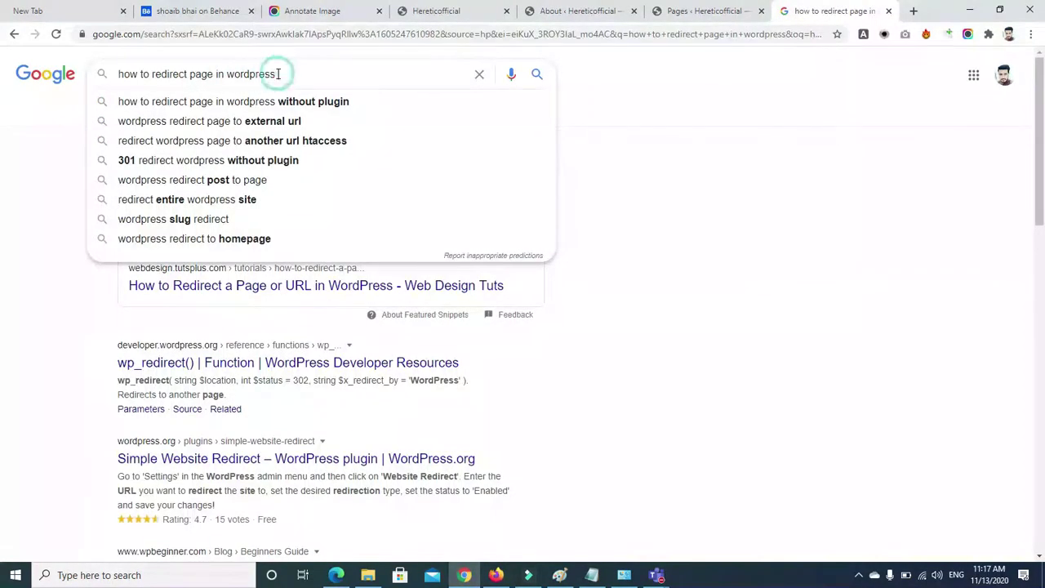
{"action": "type", "text": "with"}
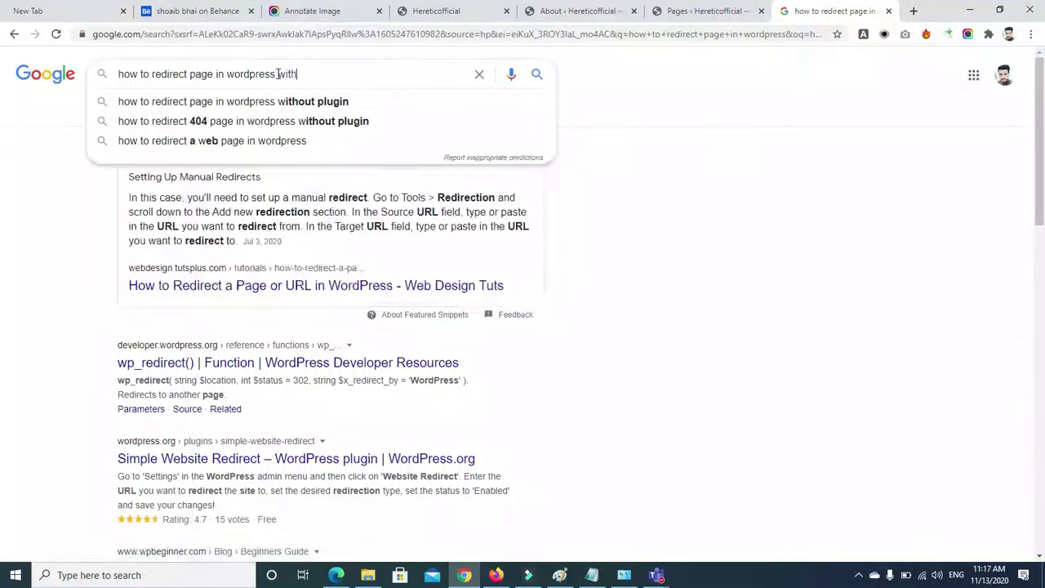
{"action": "type", "text": " using"}
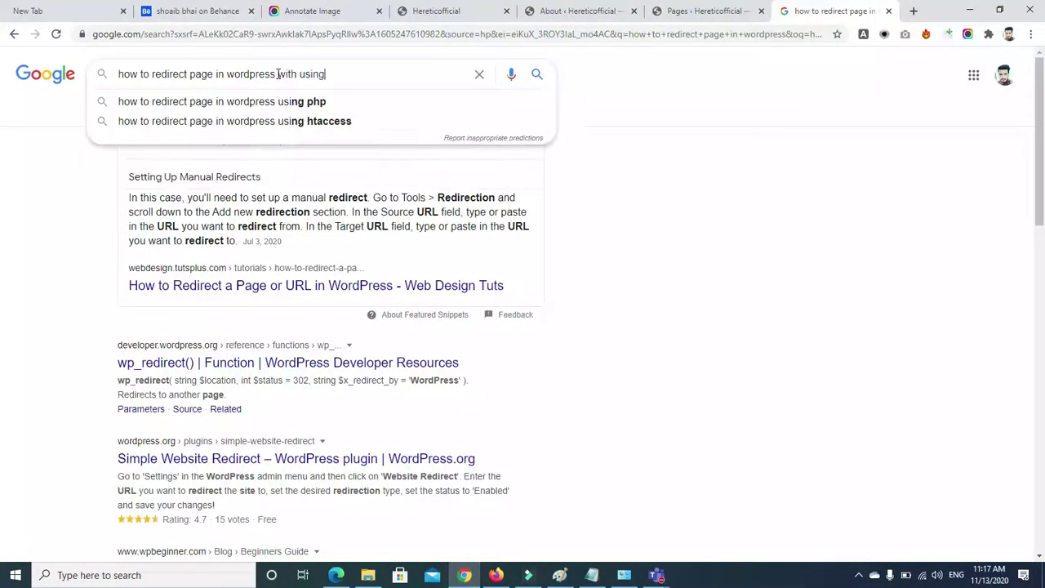
{"action": "type", "text": " of wp"}
{"action": "key", "text": "BackSpace"}
{"action": "key", "text": "BackSpace"}
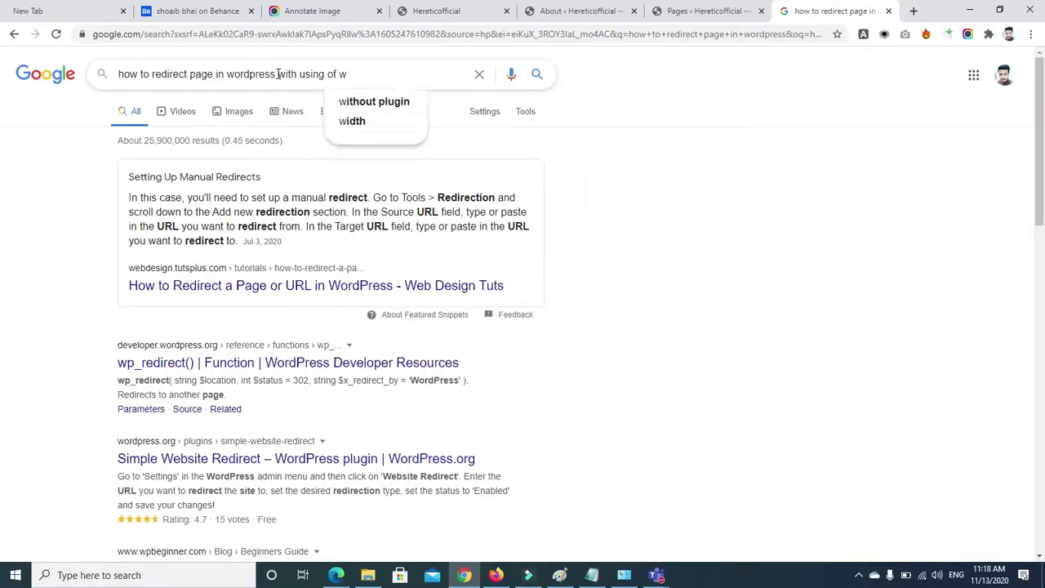
{"action": "type", "text": "f"}
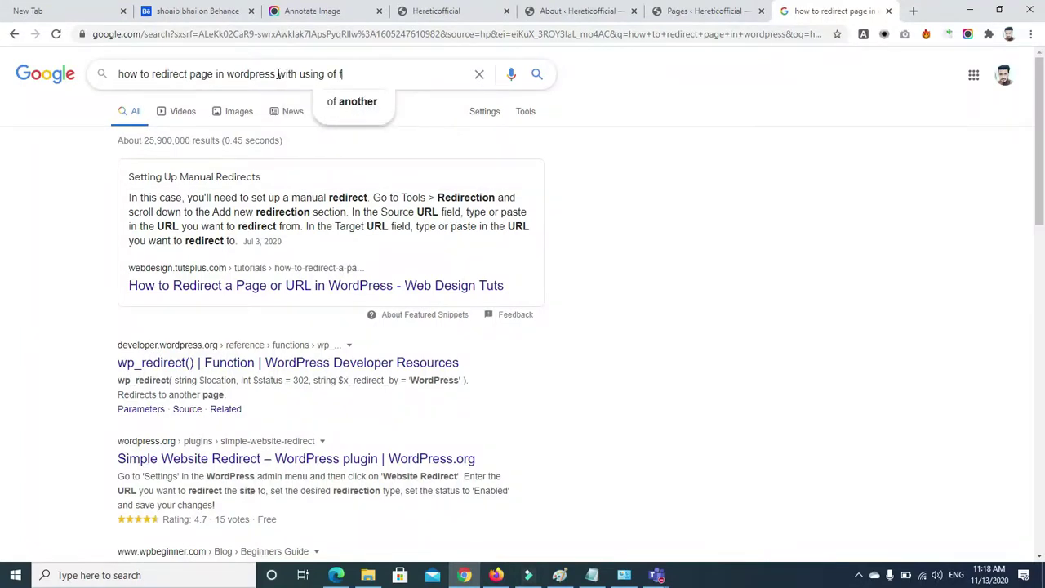
{"action": "type", "text": "orm"}
{"action": "key", "text": "Down"}
{"action": "key", "text": "Down"}
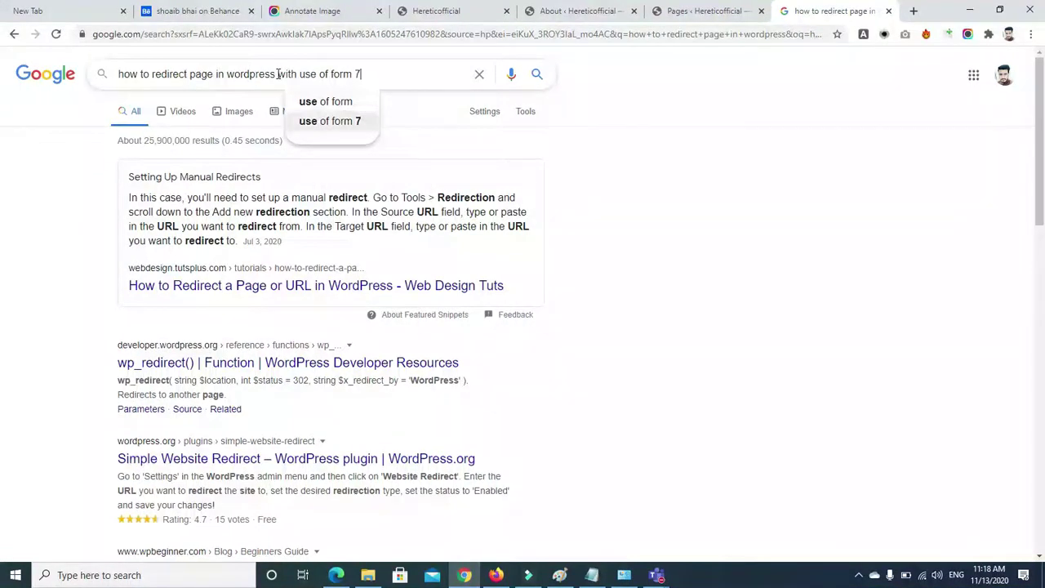
{"action": "key", "text": "Return"}
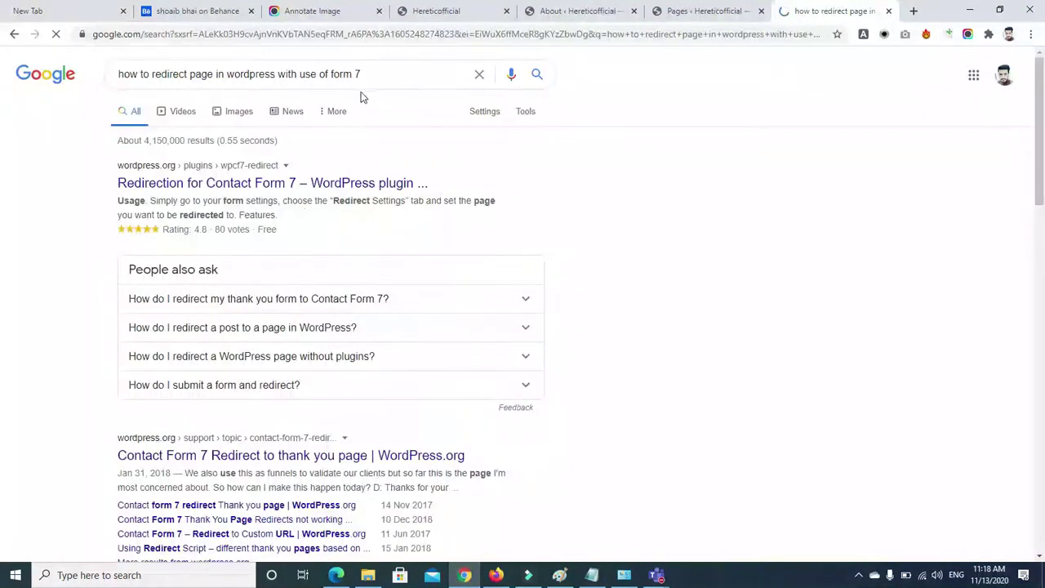
Open the Redirection for Contact Form 7 plugin and the "Contact Form 7 Redirect to thank you page" thread in separate new tabs
{"action": "right_click", "coordinate": [252, 187]}
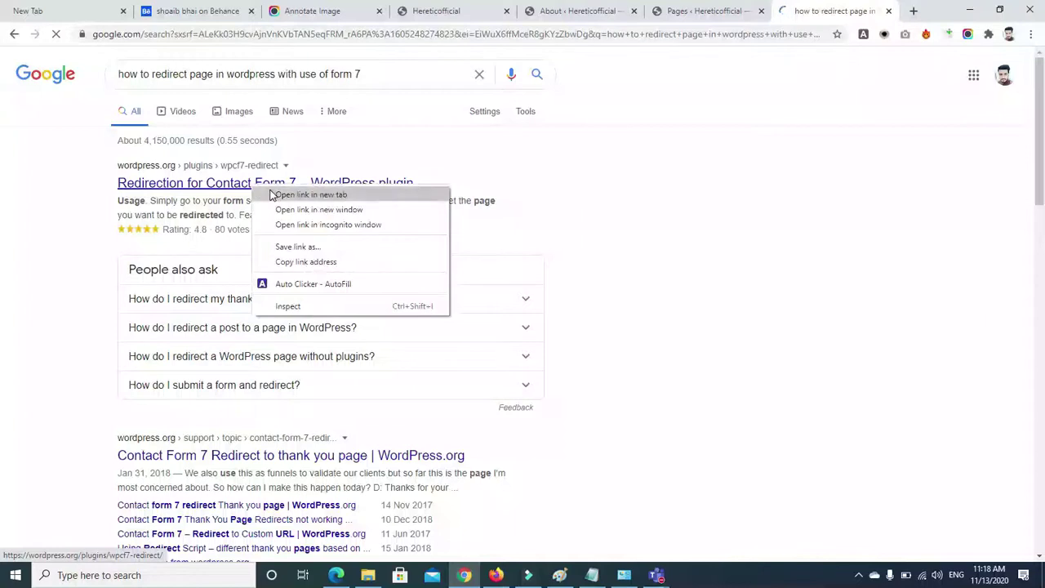
{"action": "left_click", "coordinate": [302, 195]}
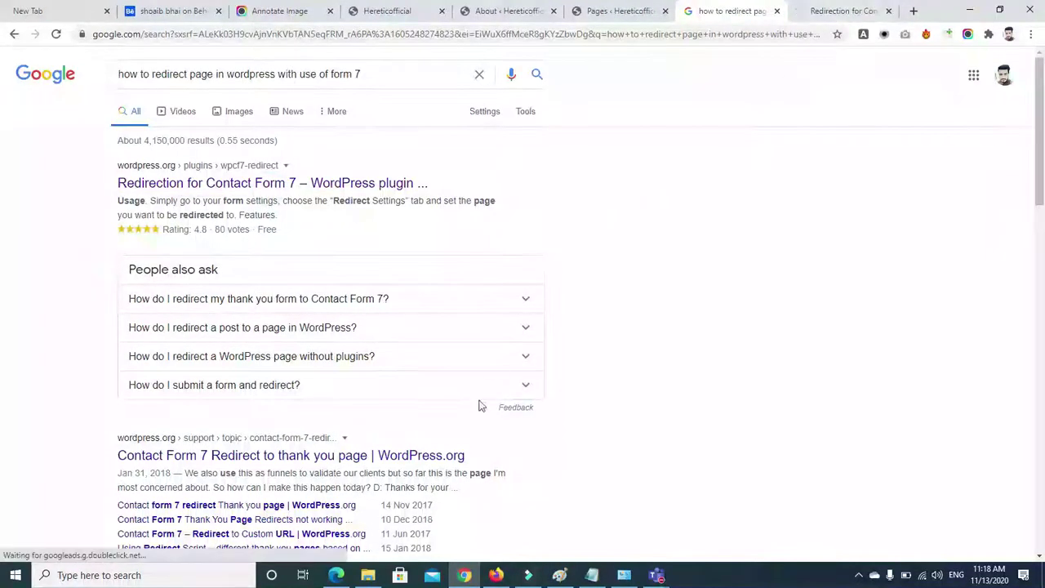
{"action": "right_click", "coordinate": [349, 458]}
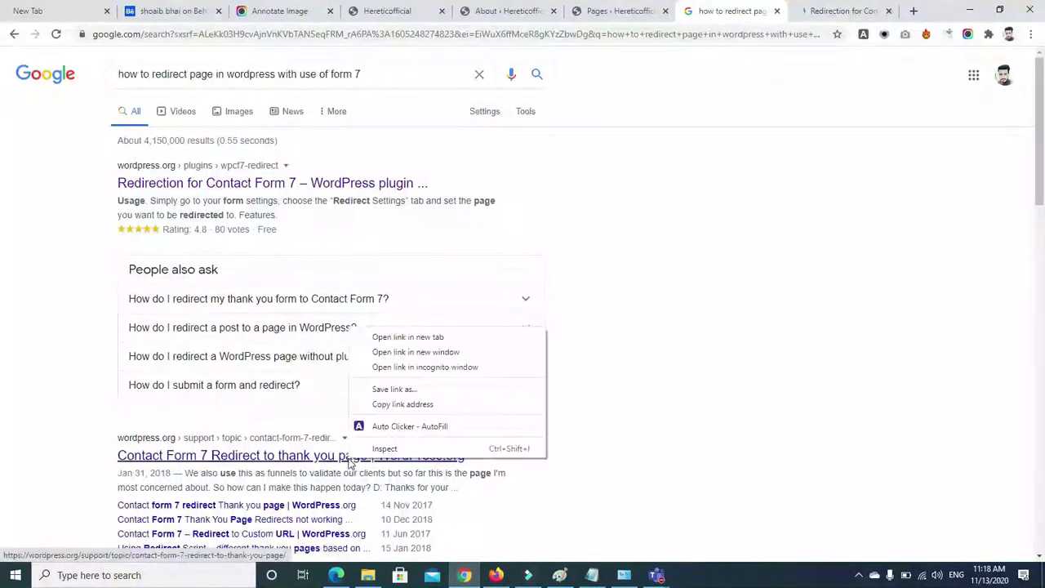
{"action": "left_click", "coordinate": [416, 341]}
Review the Redirection for Contact Form 7 plugin's description and screenshots, including the Extensions tab image, and close its page
{"action": "left_click", "coordinate": [747, 18]}
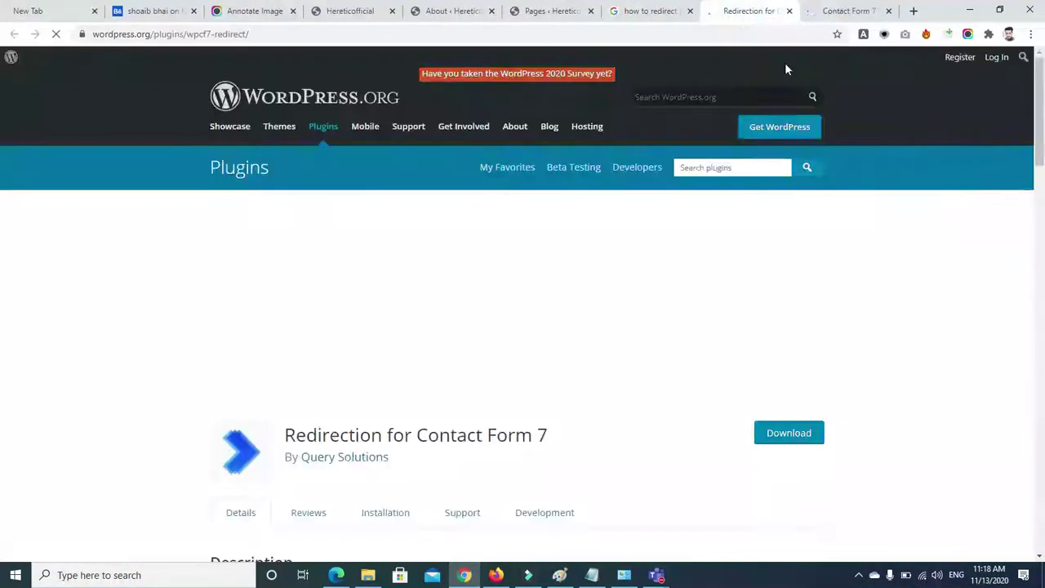
{"action": "scroll", "coordinate": [4, 85], "scroll_direction": "down", "scroll_amount": 3}
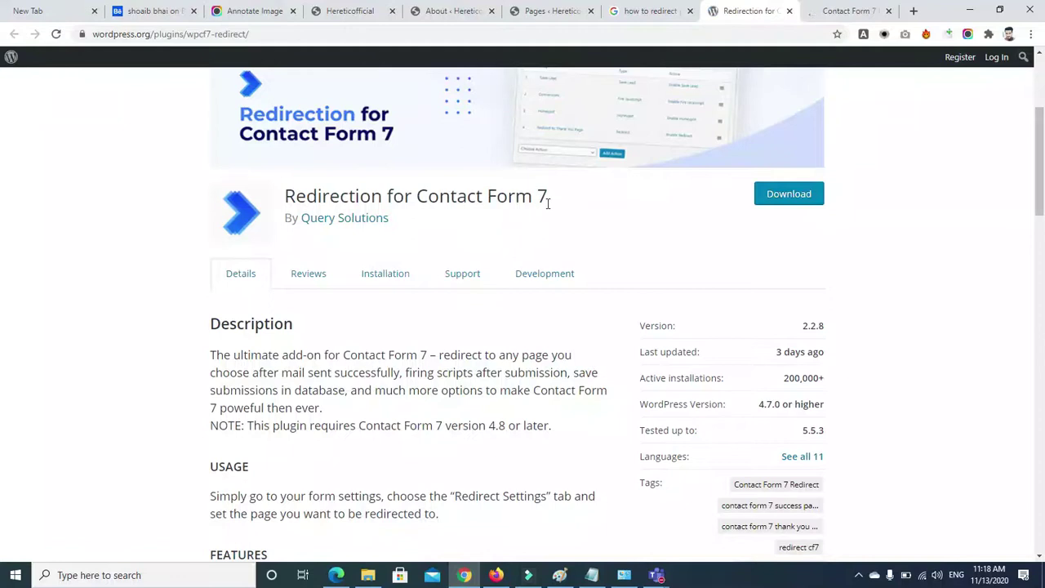
{"action": "left_click_drag", "start_coordinate": [1040, 149], "coordinate": [1009, 409]}
{"action": "left_click", "coordinate": [338, 384]}
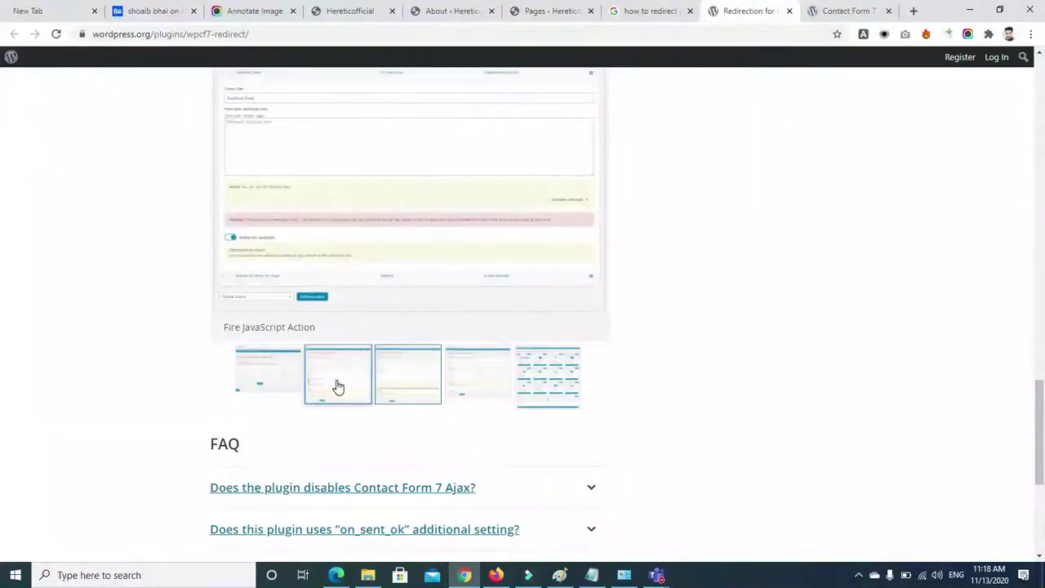
{"action": "left_click", "coordinate": [481, 378]}
{"action": "left_click", "coordinate": [522, 378]}
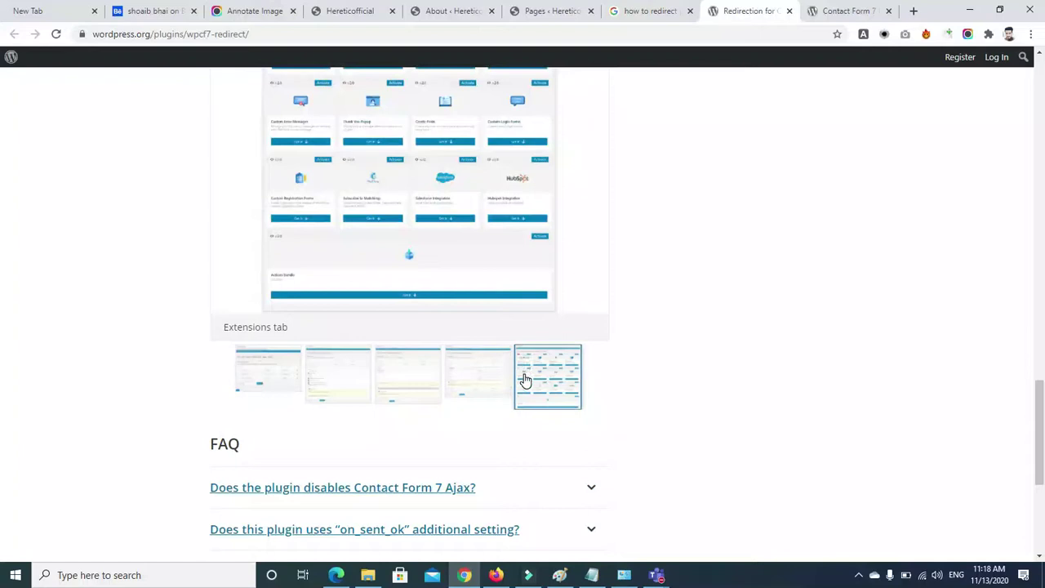
{"action": "left_click", "coordinate": [790, 11]}
Read the Contact Form 7 redirect support thread and highlight the JavaScript redirect code in the reply
{"action": "scroll", "coordinate": [4, 187], "scroll_direction": "down", "scroll_amount": 4}
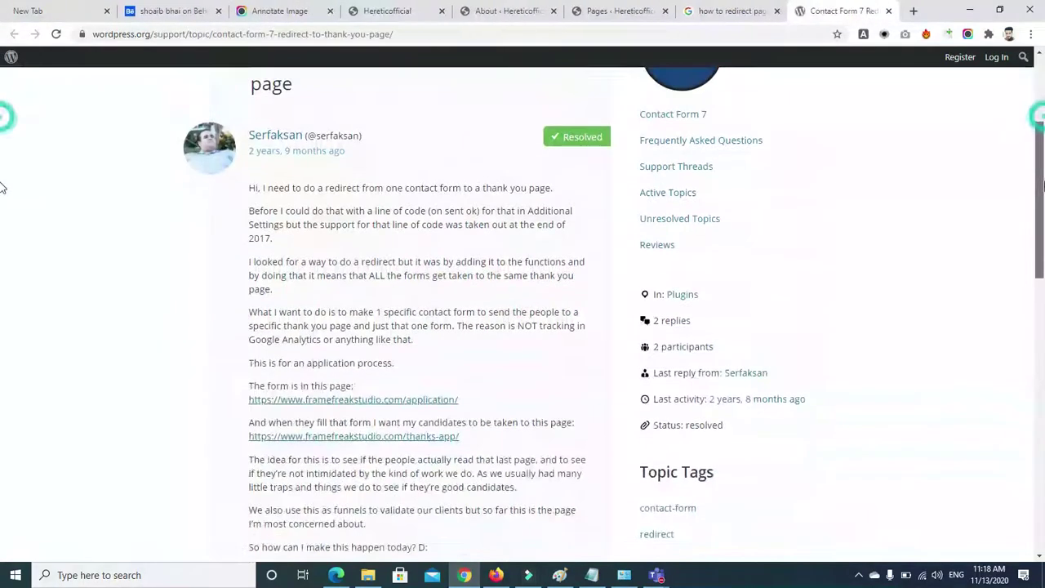
{"action": "left_click_drag", "start_coordinate": [1043, 215], "coordinate": [1041, 357]}
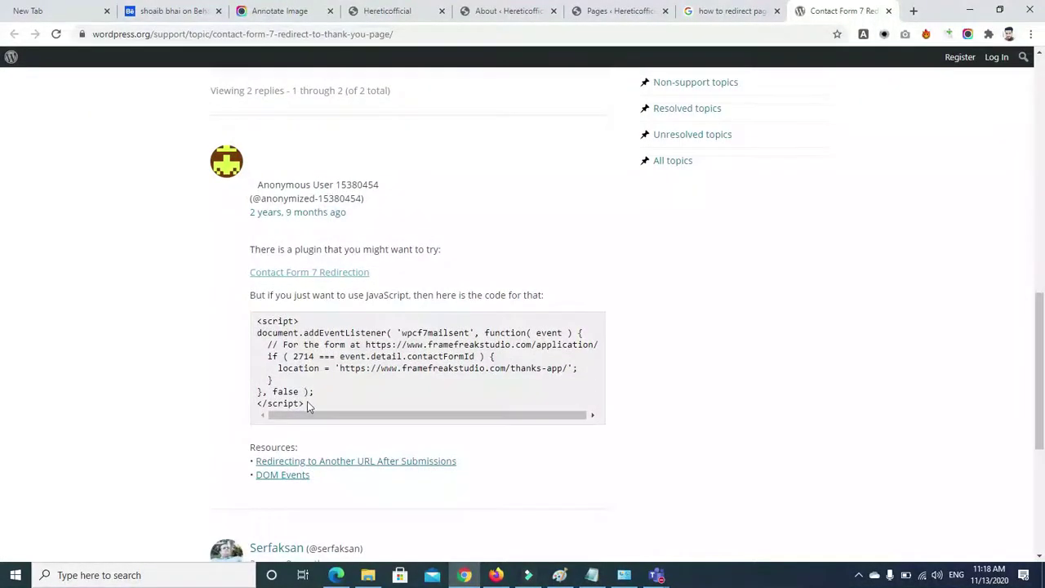
{"action": "left_click_drag", "start_coordinate": [304, 403], "coordinate": [255, 326]}
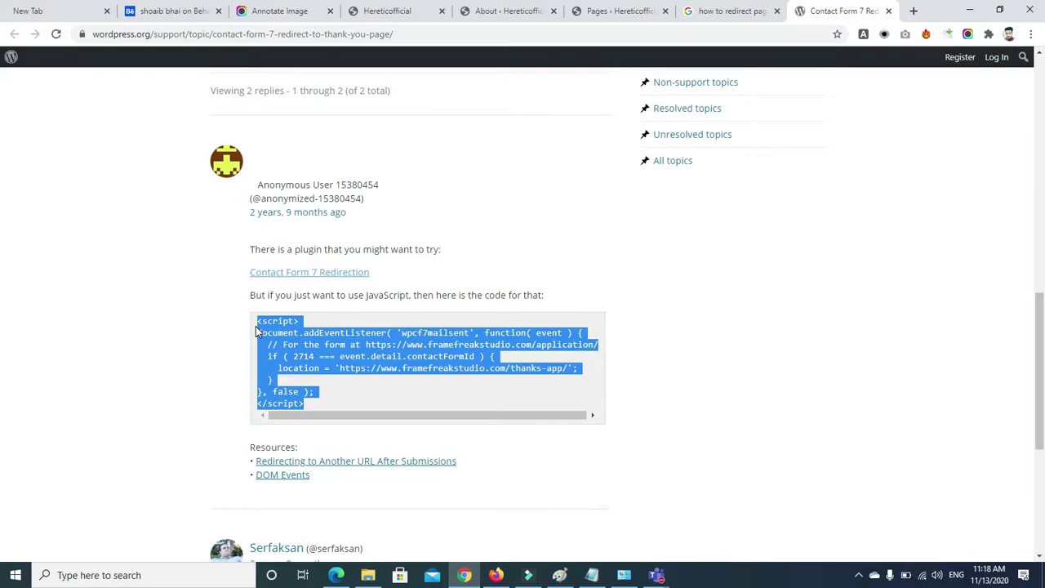
{"action": "left_click", "coordinate": [383, 389]}
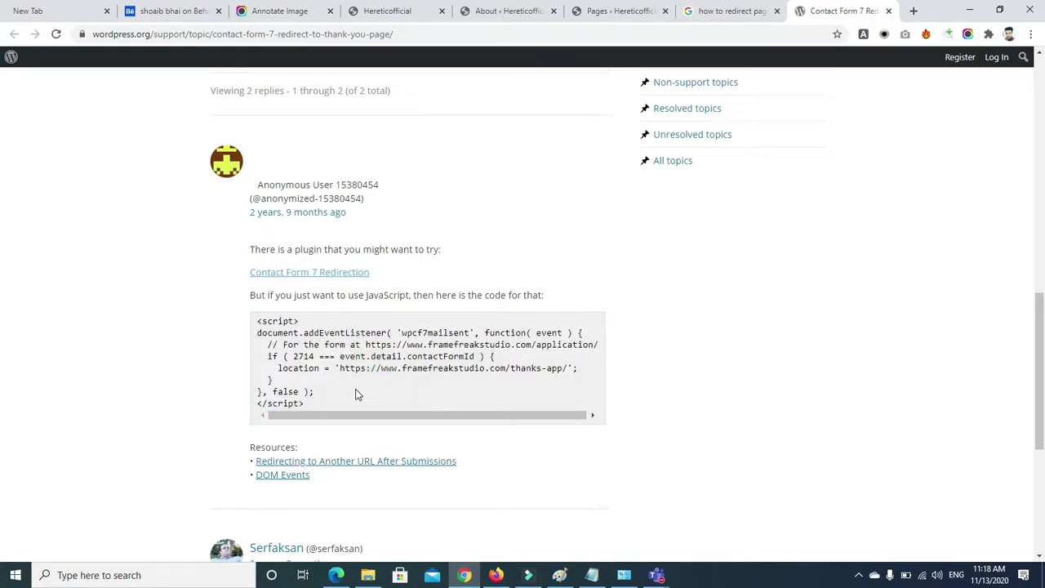
{"action": "scroll", "coordinate": [2, 360], "scroll_direction": "down", "scroll_amount": 2}
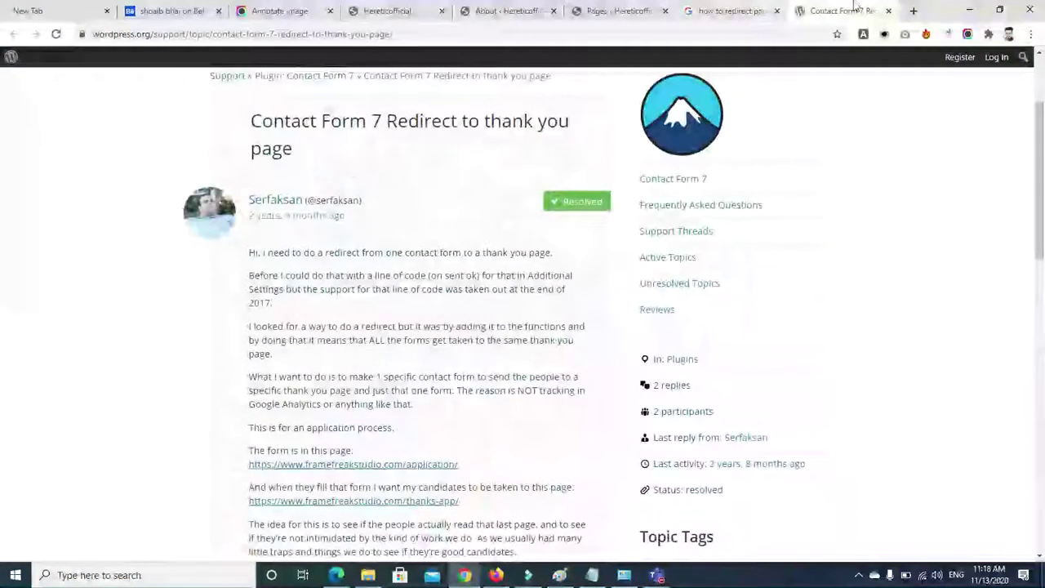
Return to the Google results and open the Contact Form 7 Redirect & Thank You Page plugin in a new tab
{"action": "left_click", "coordinate": [722, 11]}
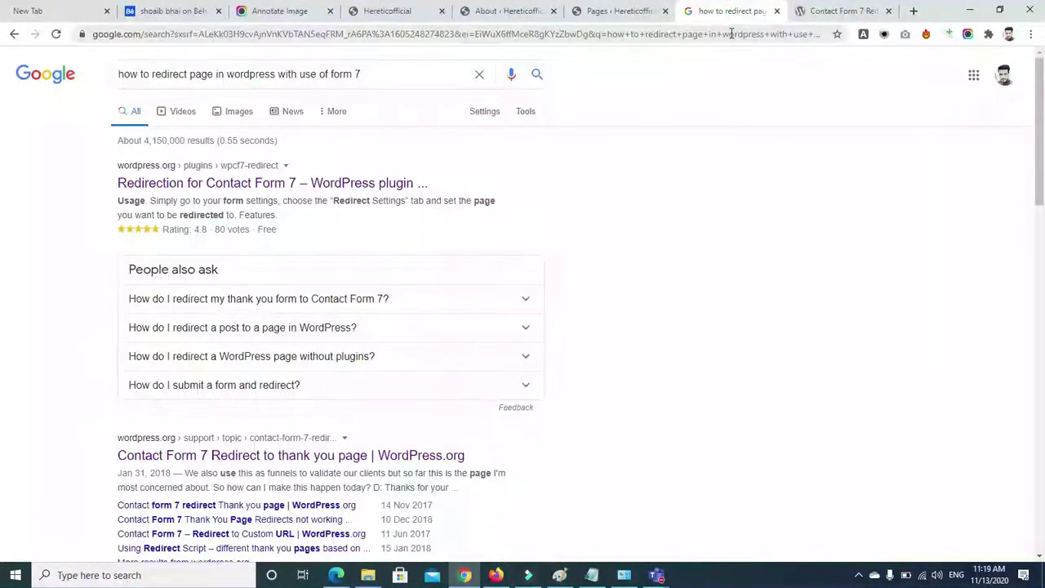
{"action": "left_click", "coordinate": [731, 33]}
{"action": "left_click_drag", "start_coordinate": [1040, 117], "coordinate": [1044, 211]}
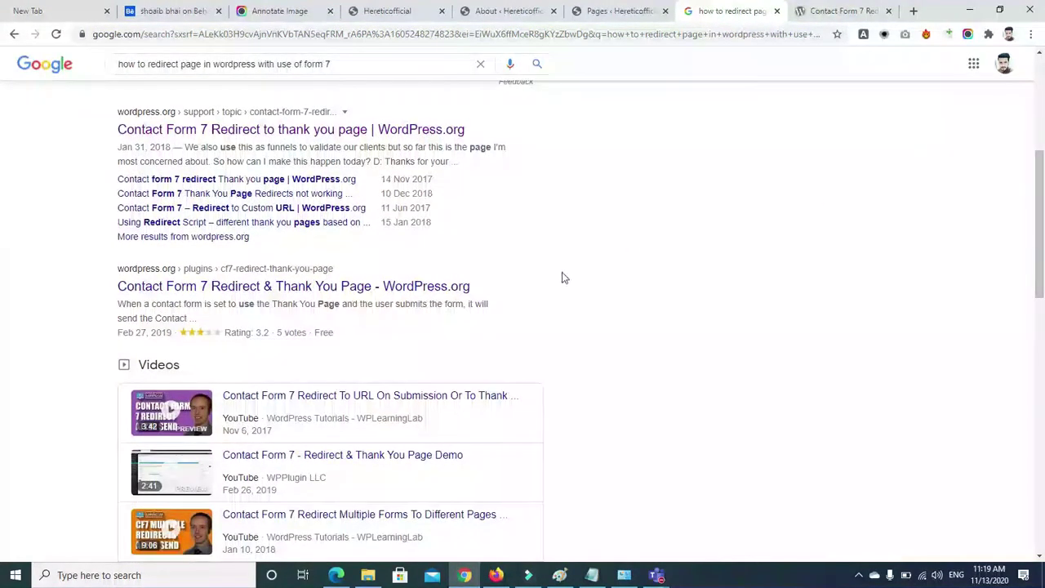
{"action": "right_click", "coordinate": [402, 296]}
{"action": "left_click", "coordinate": [405, 301]}
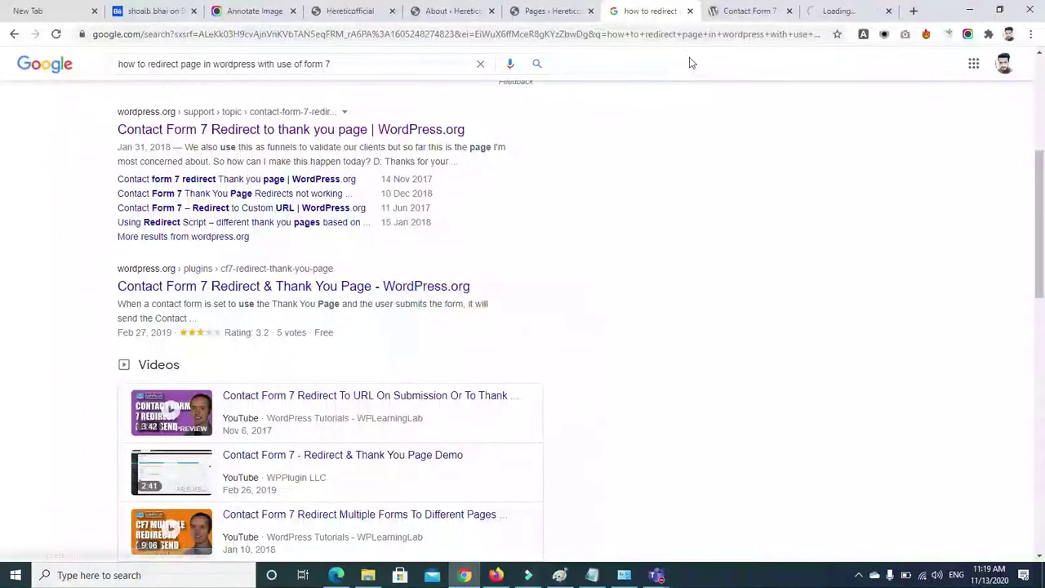
Close the support thread and review the Contact Form 7 Redirect & Thank You Page plugin's feature list and screenshots
{"action": "left_click", "coordinate": [760, 12]}
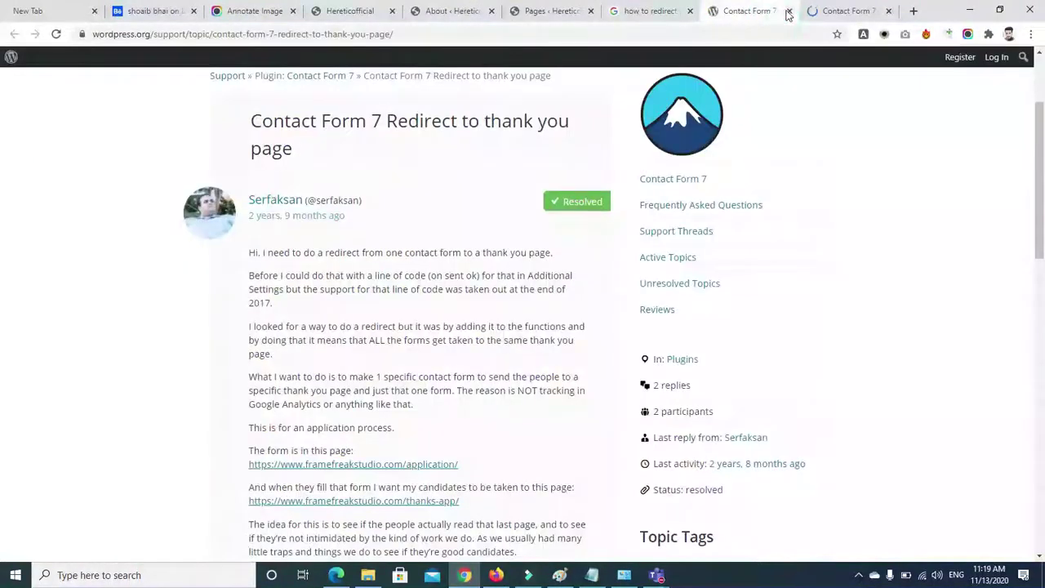
{"action": "left_click", "coordinate": [787, 11]}
{"action": "scroll", "coordinate": [1, 110], "scroll_direction": "down", "scroll_amount": 10}
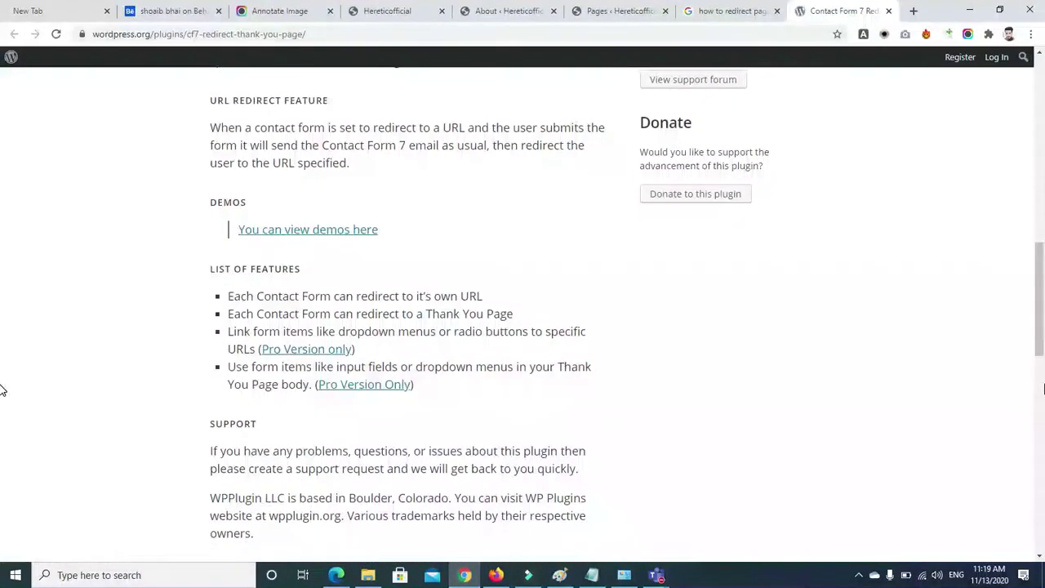
{"action": "scroll", "coordinate": [2, 390], "scroll_direction": "down", "scroll_amount": 5}
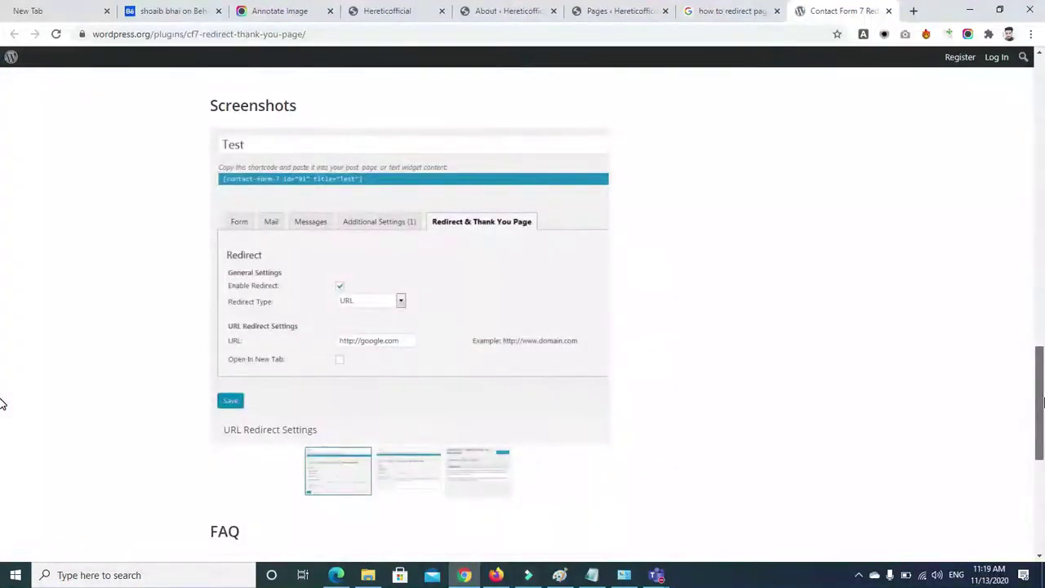
Review the Contact Form 7 Redirect & Thank You Page plugin's overview, feature description and URL Redirect Settings screenshot again
{"action": "scroll", "coordinate": [1, 403], "scroll_direction": "up", "scroll_amount": 15}
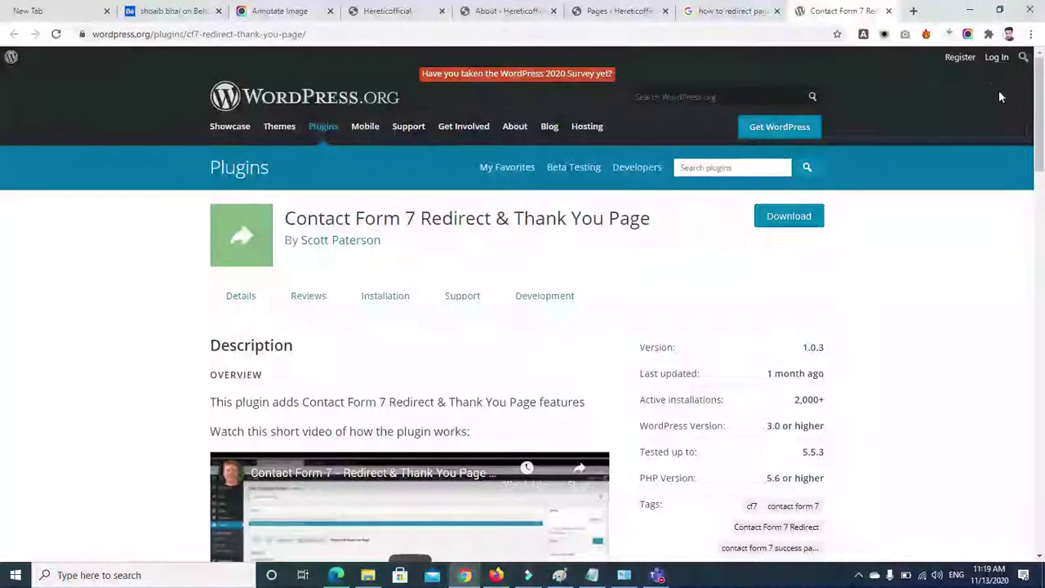
{"action": "scroll", "coordinate": [3, 291], "scroll_direction": "down", "scroll_amount": 10}
{"action": "scroll", "coordinate": [1, 145], "scroll_direction": "up", "scroll_amount": 8}
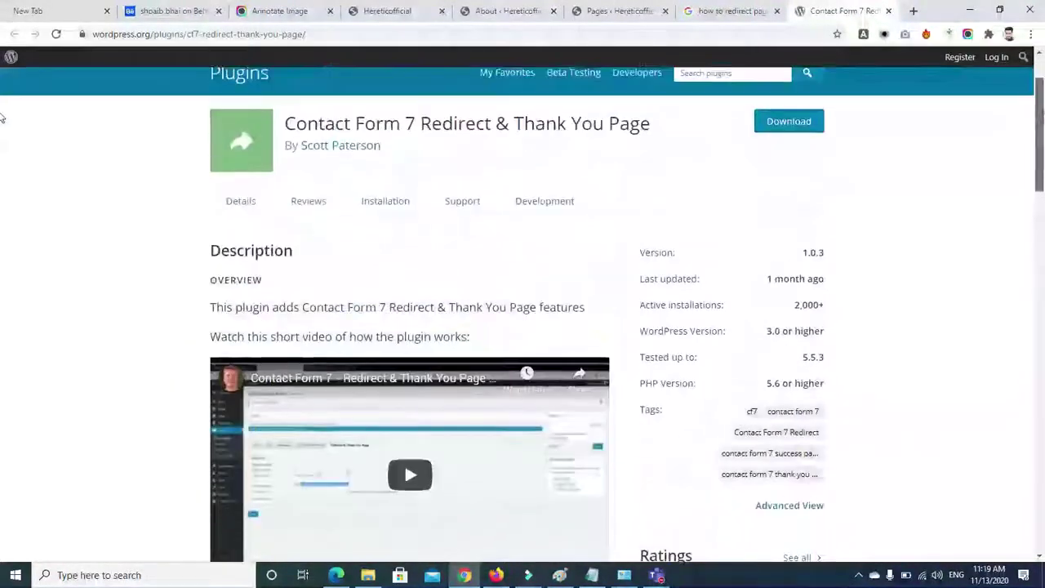
{"action": "scroll", "coordinate": [2, 119], "scroll_direction": "up", "scroll_amount": 2}
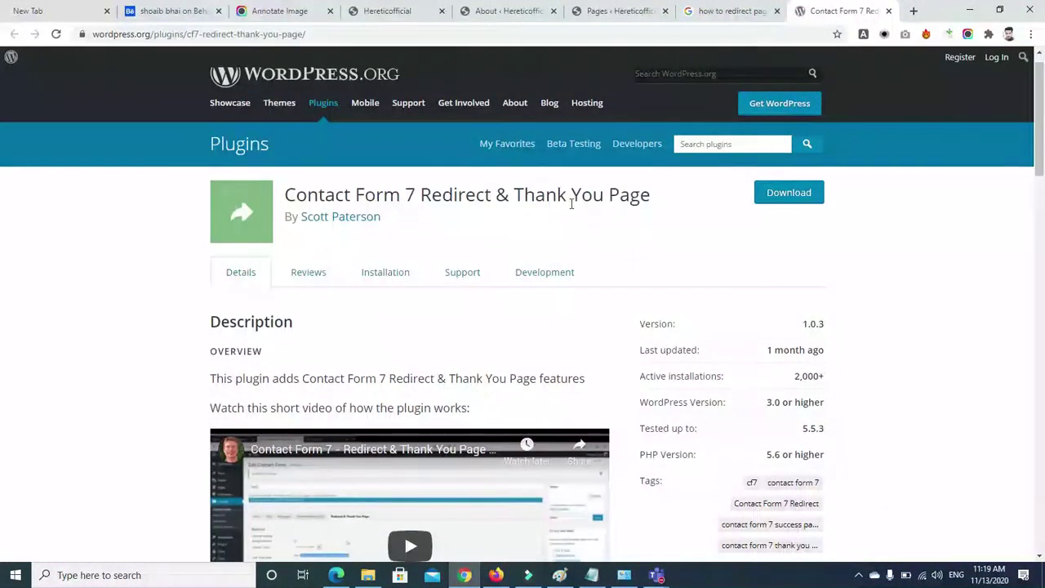
{"action": "scroll", "coordinate": [3, 237], "scroll_direction": "down", "scroll_amount": 8}
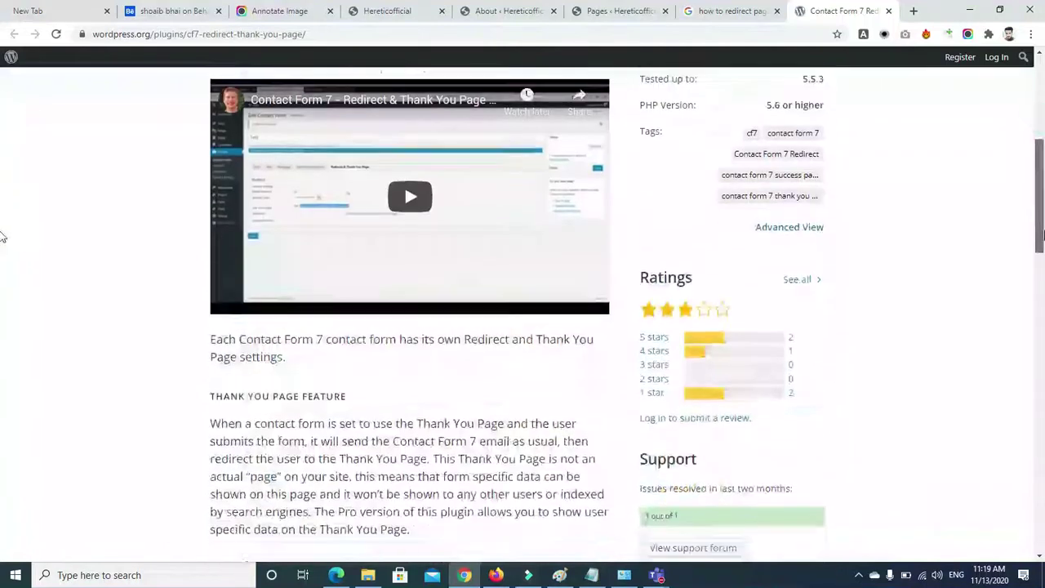
{"action": "left_click_drag", "start_coordinate": [1043, 254], "coordinate": [1028, 385]}
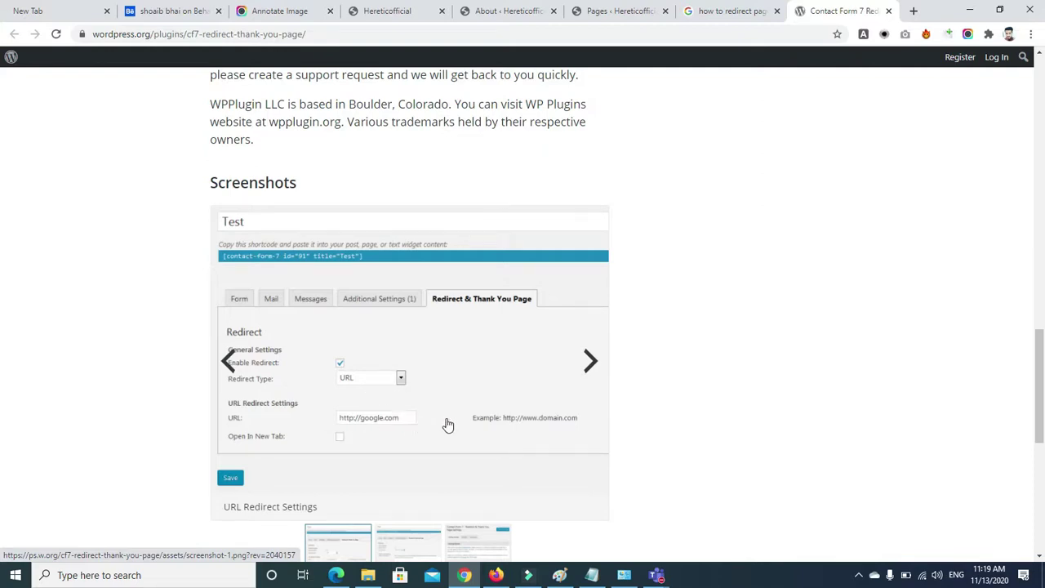
{"action": "scroll", "coordinate": [3, 371], "scroll_direction": "up", "scroll_amount": 10}
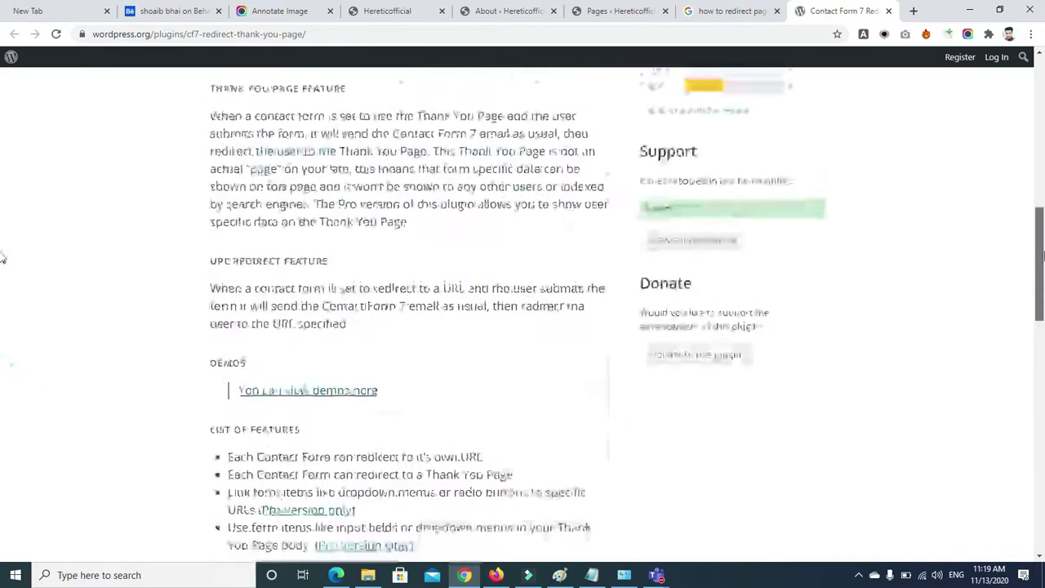
{"action": "scroll", "coordinate": [3, 164], "scroll_direction": "up", "scroll_amount": 5}
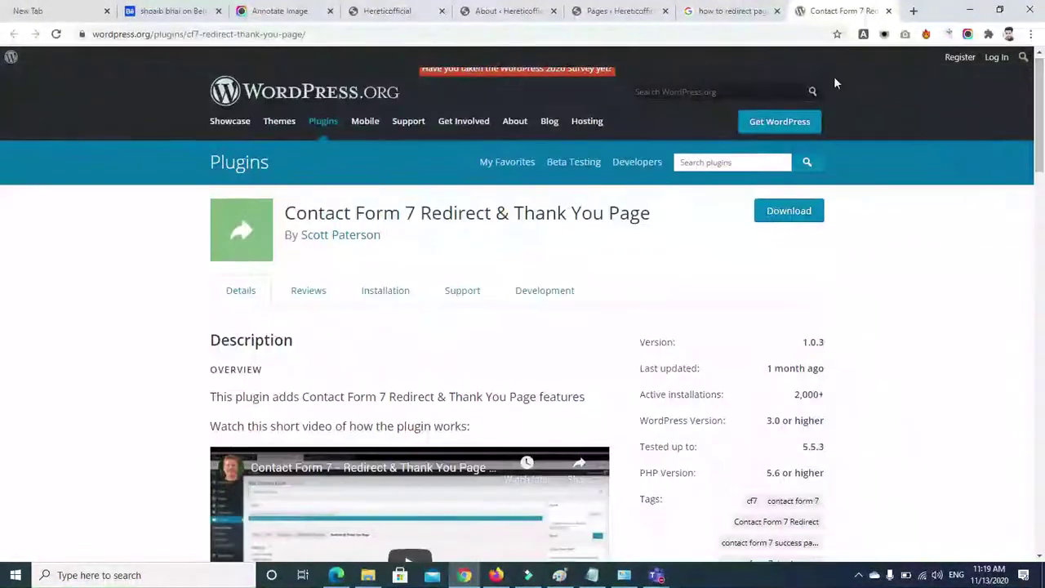
Check the Google results again and switch to the WP Learning Lab tutorial on Contact Form 7 redirects in Firefox
{"action": "left_click", "coordinate": [719, 16]}
{"action": "scroll", "coordinate": [4, 184], "scroll_direction": "down", "scroll_amount": 2}
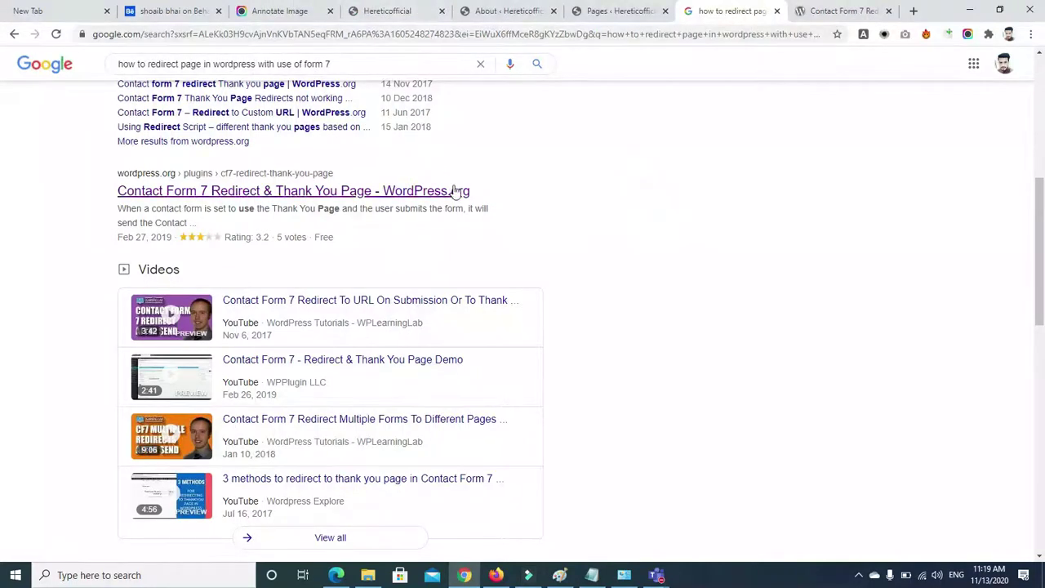
{"action": "key", "text": "alt+Tab"}
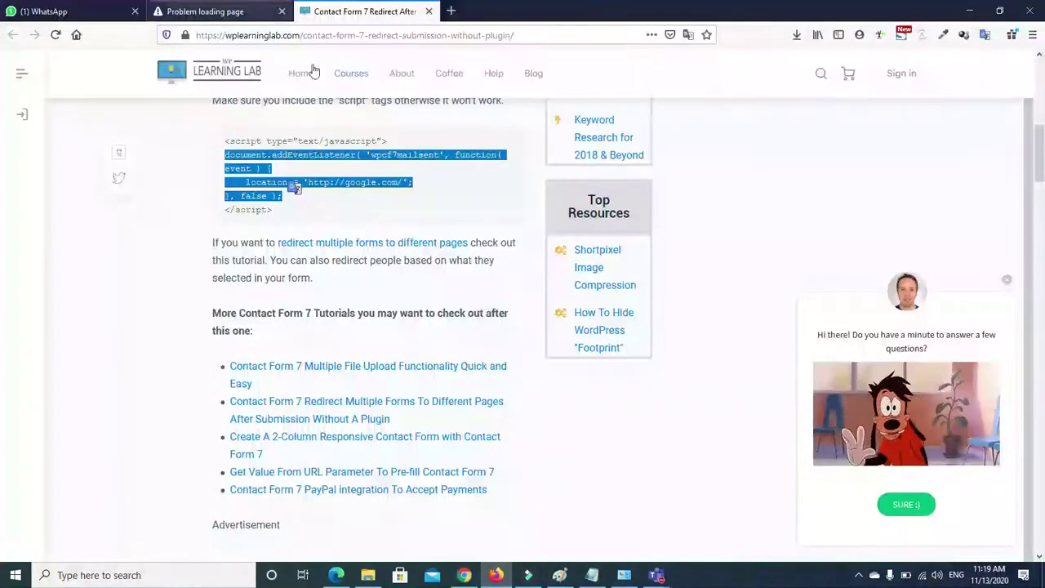
{"action": "left_click_drag", "start_coordinate": [1042, 129], "coordinate": [1043, 114]}
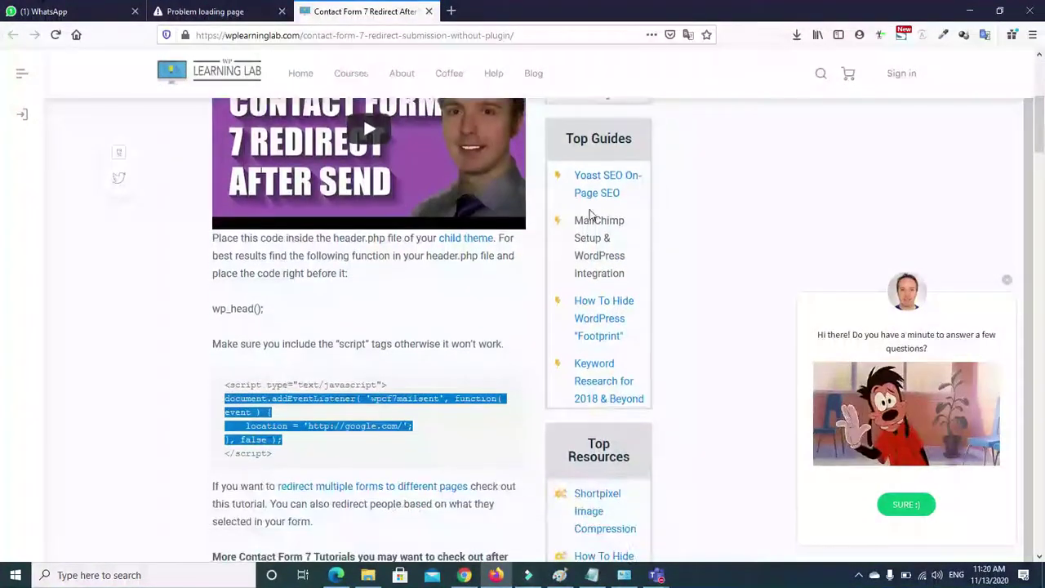
Highlight the wpcf7mailsent redirect code in the tutorial, first with and then without its script tags
{"action": "left_click", "coordinate": [224, 396]}
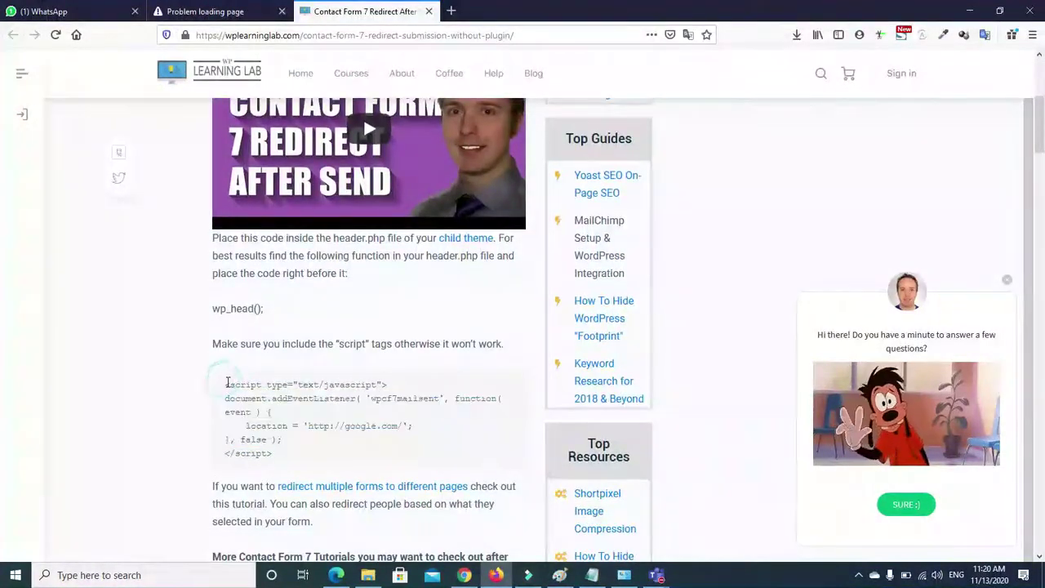
{"action": "left_click_drag", "start_coordinate": [224, 380], "coordinate": [275, 463]}
{"action": "left_click", "coordinate": [297, 446]}
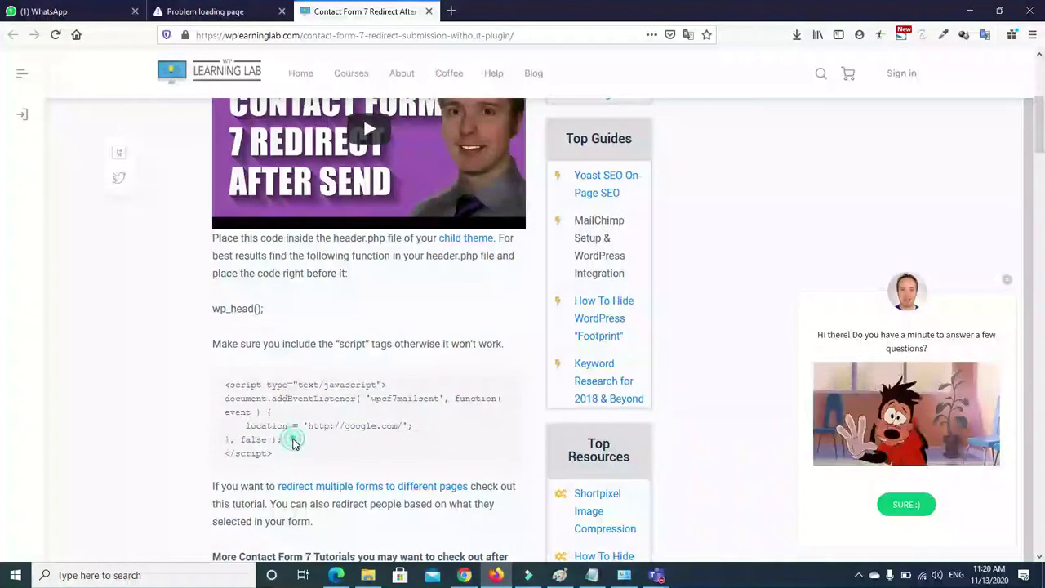
{"action": "left_click_drag", "start_coordinate": [286, 440], "coordinate": [215, 406]}
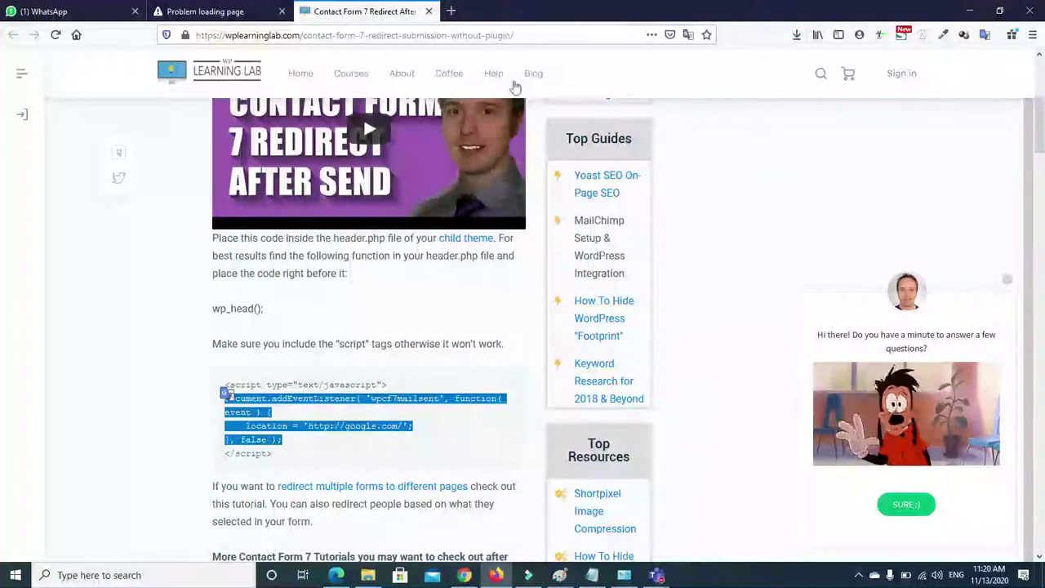
{"action": "left_click", "coordinate": [314, 450]}
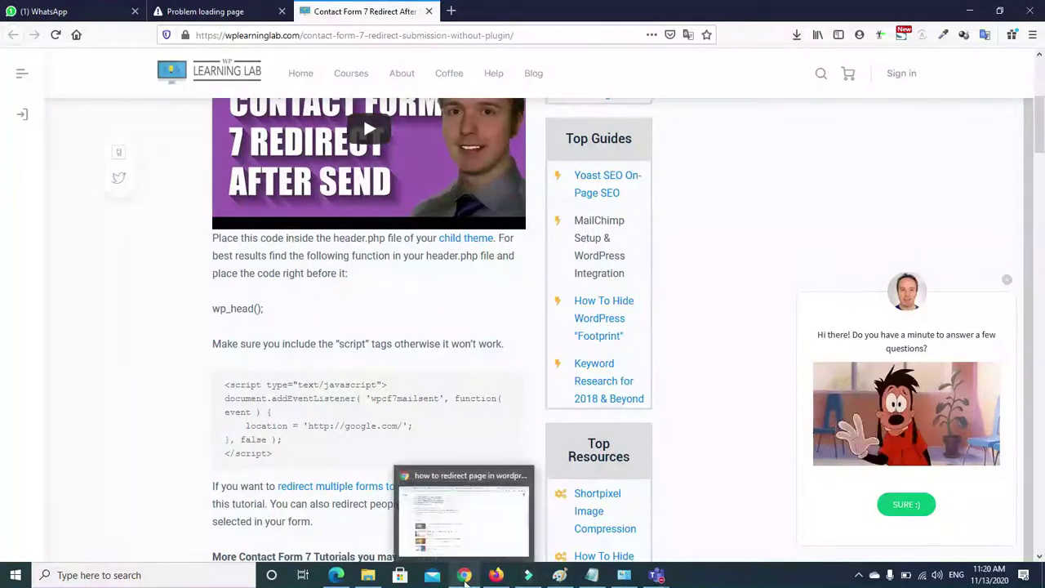
Switch back to Chrome and open the Hereticofficial theme customizer in a new tab from the WordPress Pages admin
{"action": "left_click", "coordinate": [464, 574]}
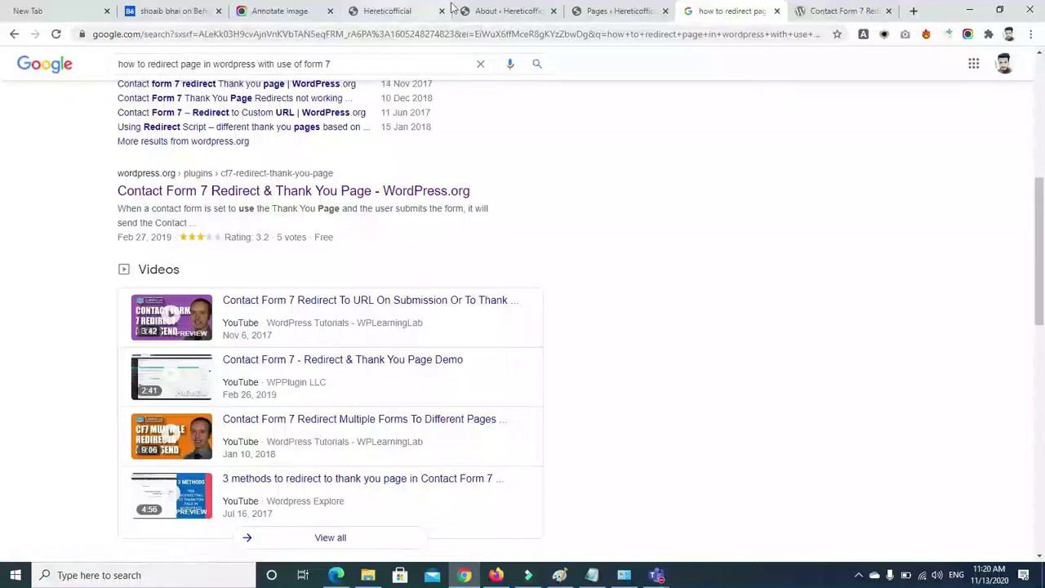
{"action": "left_click", "coordinate": [378, 11]}
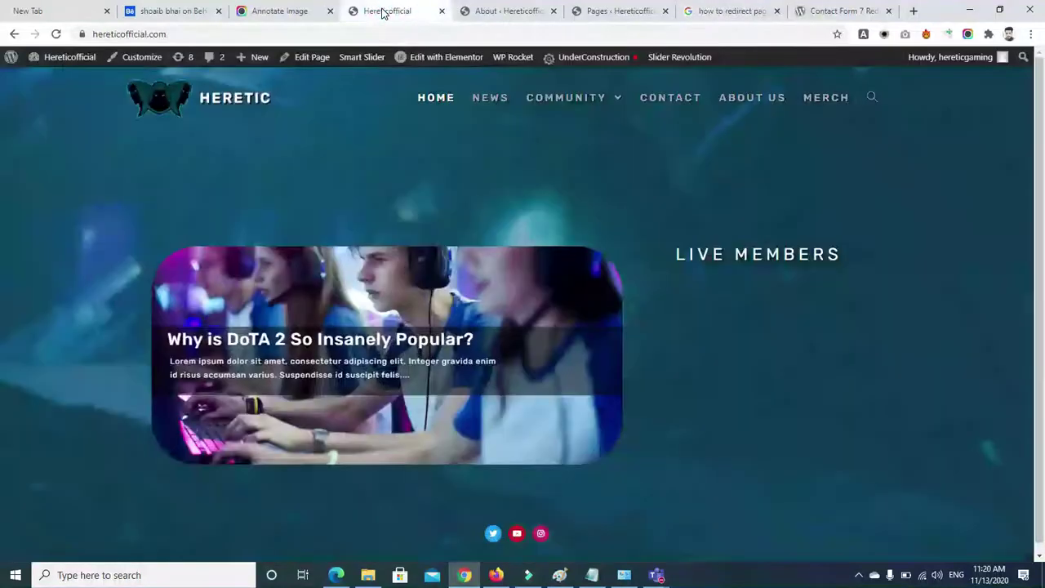
{"action": "left_click", "coordinate": [480, 12]}
{"action": "mouse_move", "coordinate": [183, 200]}
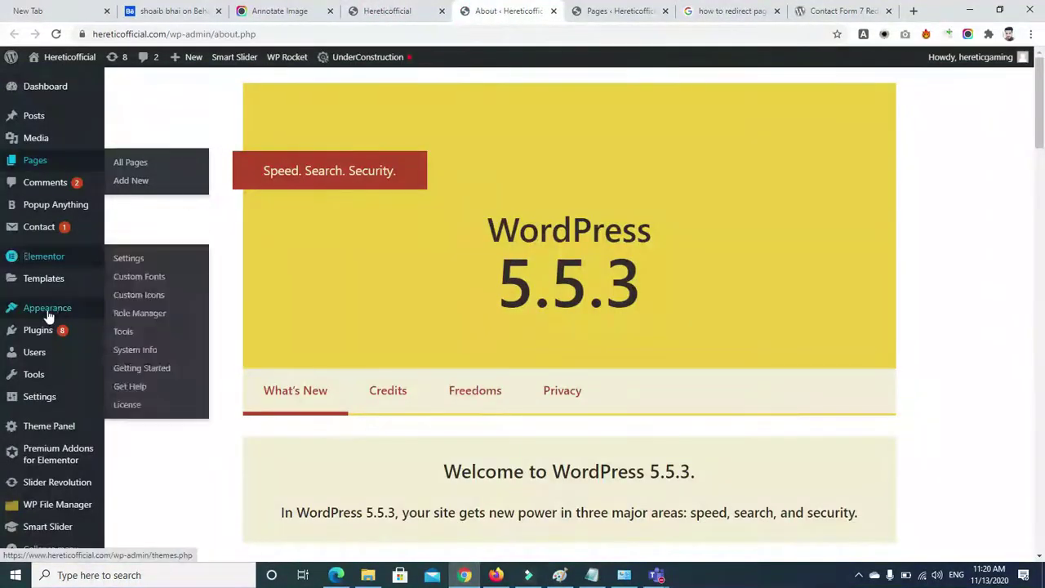
{"action": "left_click", "coordinate": [606, 10]}
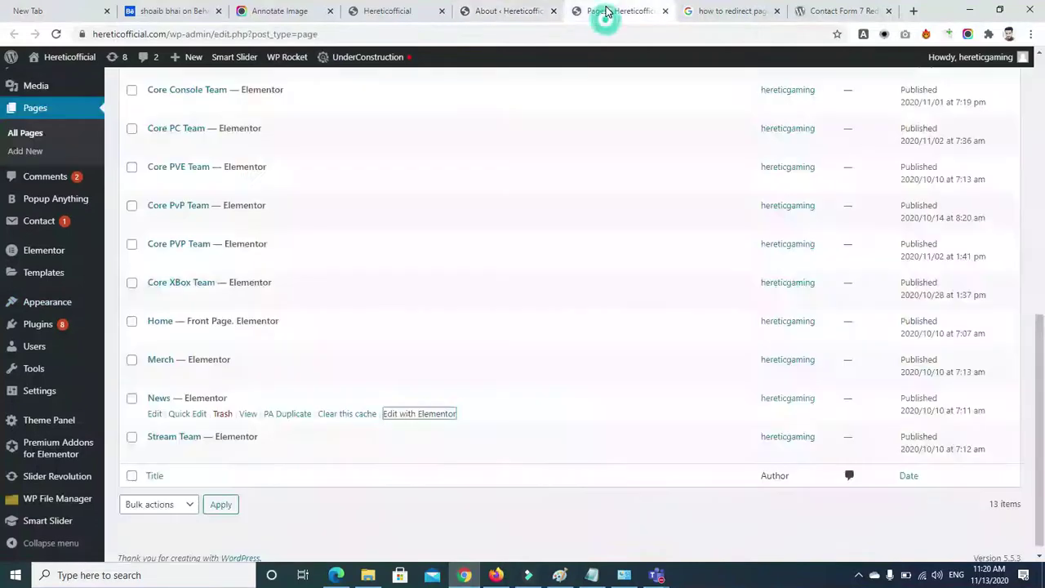
{"action": "mouse_move", "coordinate": [59, 304]}
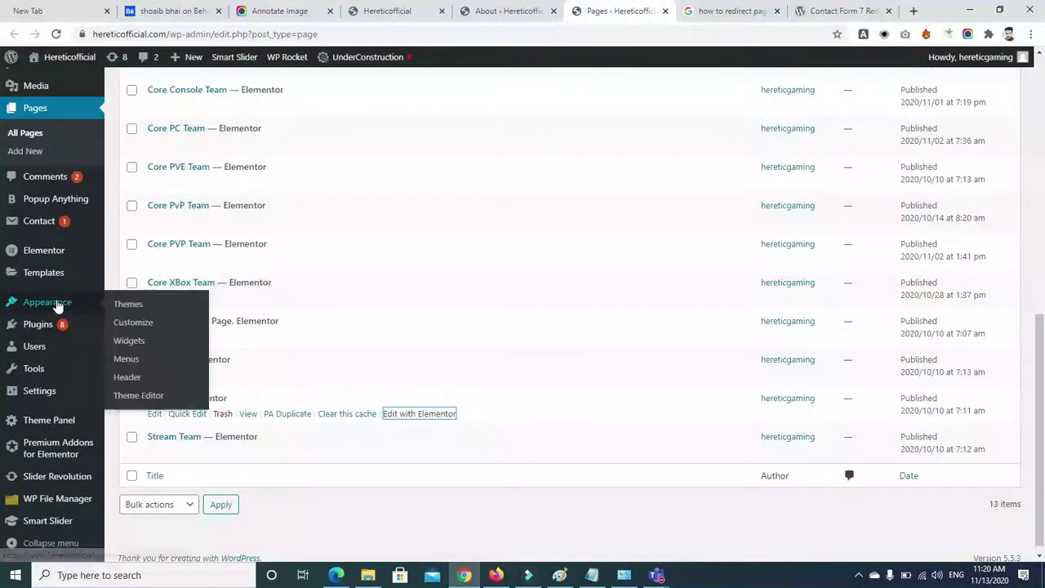
{"action": "right_click", "coordinate": [142, 331]}
{"action": "left_click", "coordinate": [144, 332]}
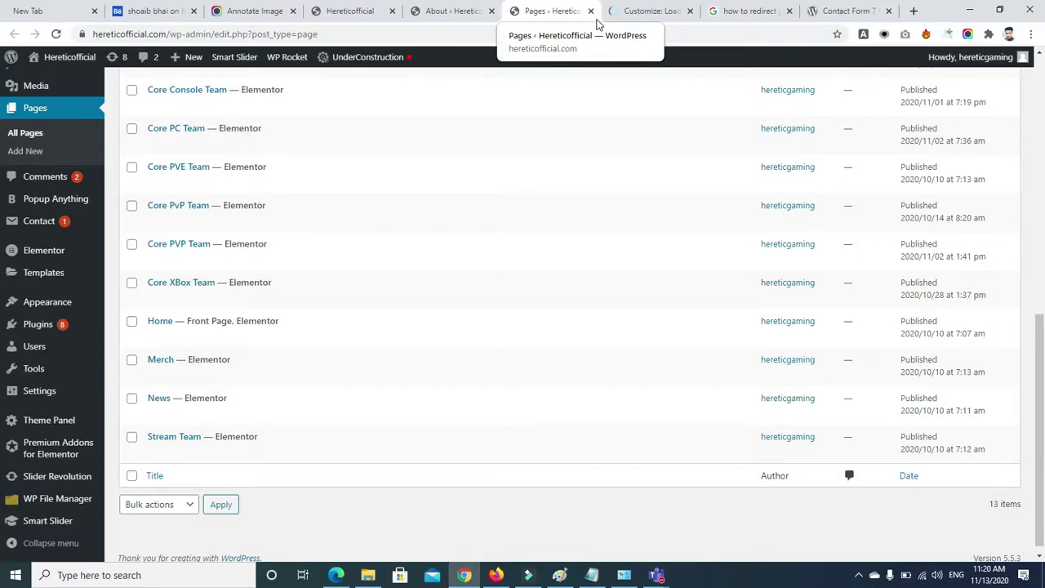
{"action": "left_click", "coordinate": [618, 16]}
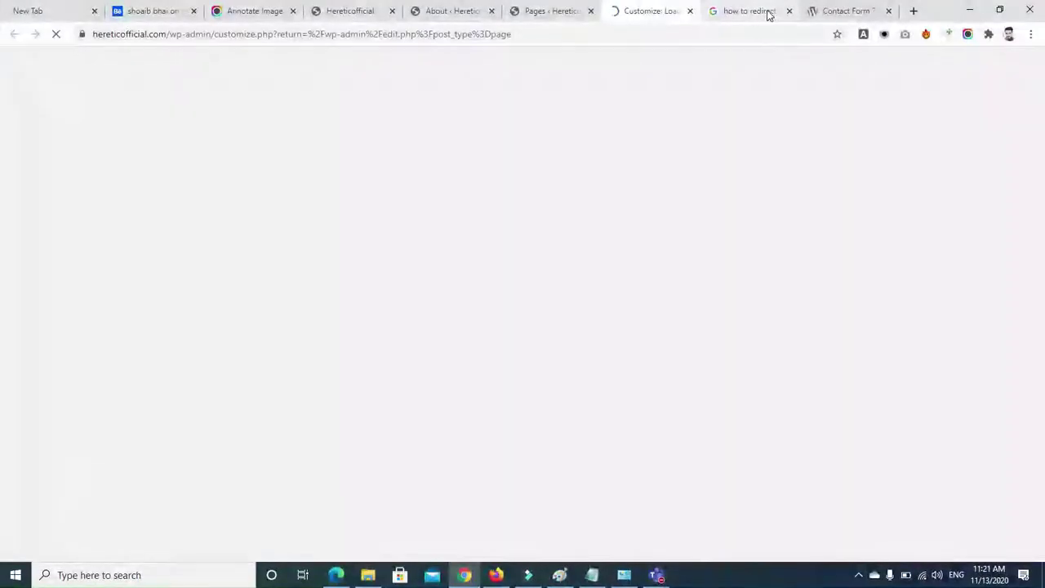
Close the Google results tab and return to the Hereticofficial customizer
{"action": "left_click", "coordinate": [820, 12]}
{"action": "left_click", "coordinate": [743, 12]}
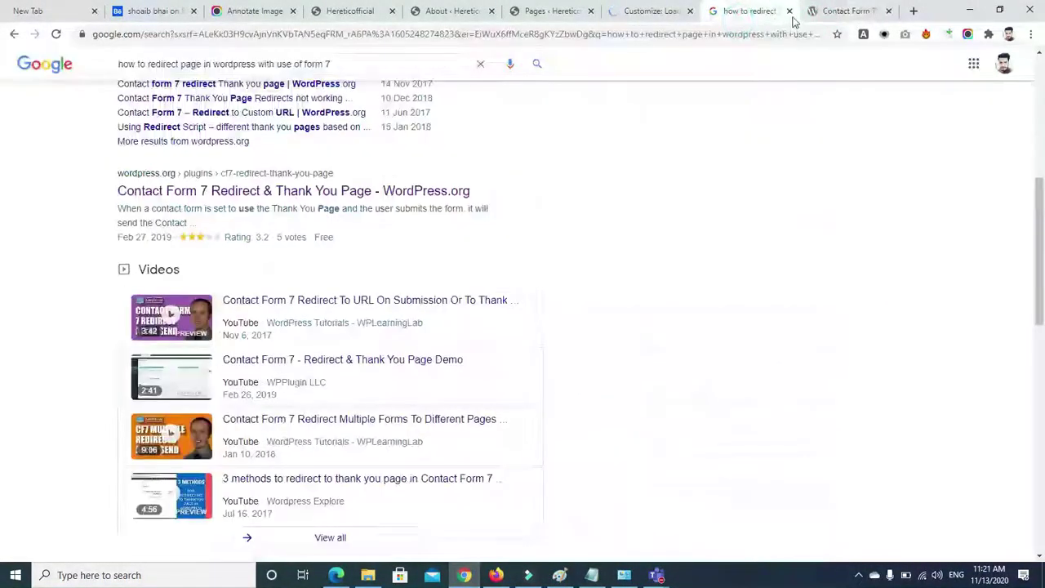
{"action": "left_click", "coordinate": [788, 11]}
{"action": "left_click", "coordinate": [631, 13]}
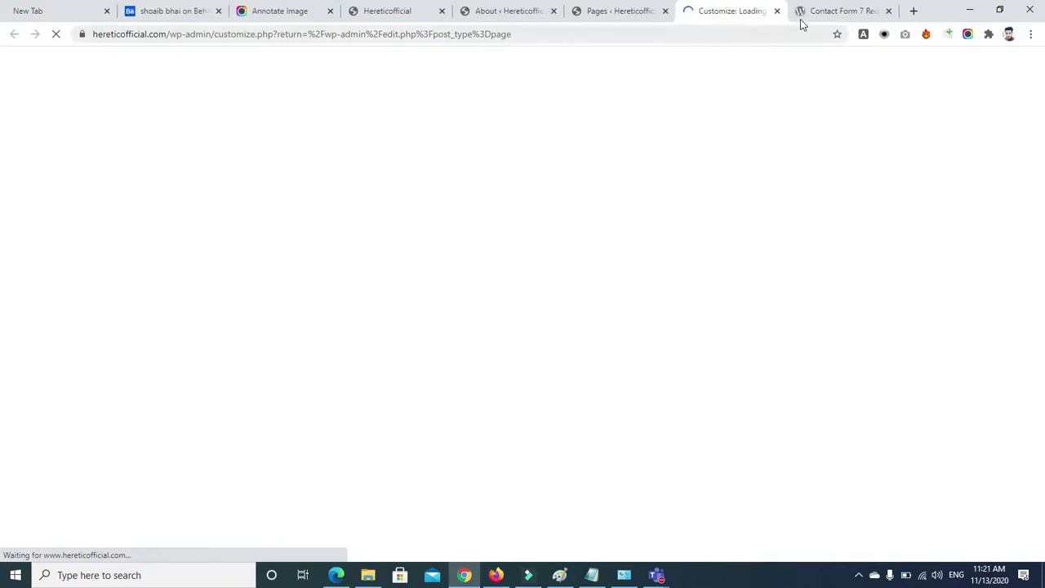
{"action": "left_click", "coordinate": [820, 12]}
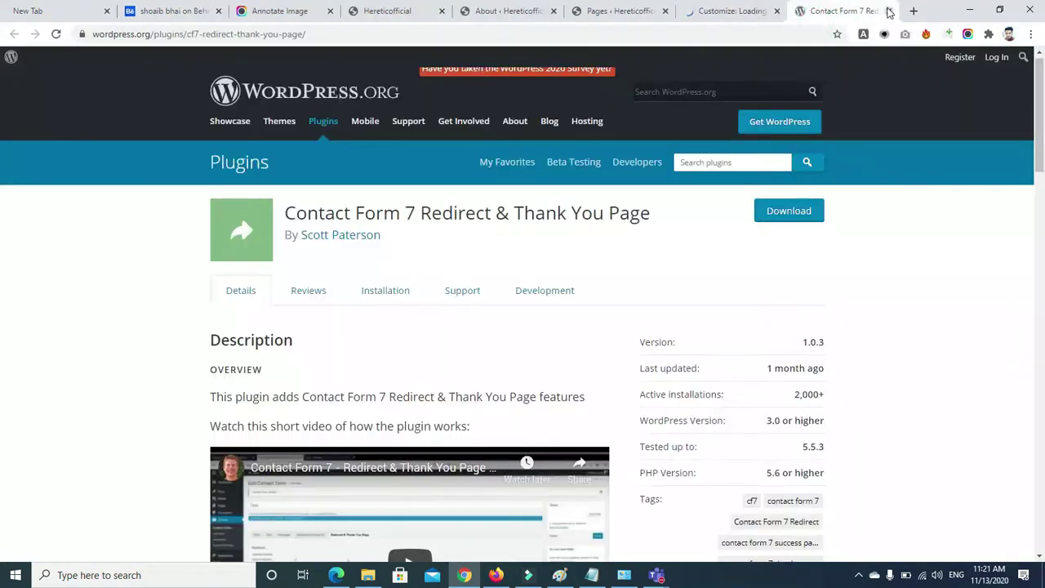
{"action": "left_click", "coordinate": [732, 11]}
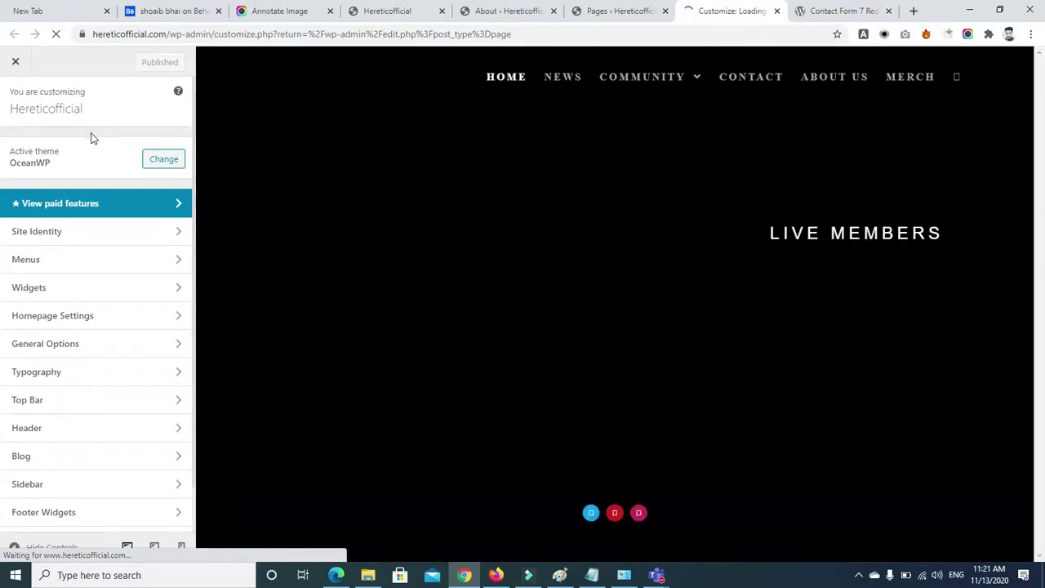
Open the customizer's Custom CSS/JS section and enlarge the Custom JS box to show its whole redirect script
{"action": "scroll", "coordinate": [93, 136], "scroll_direction": "down", "scroll_amount": 1}
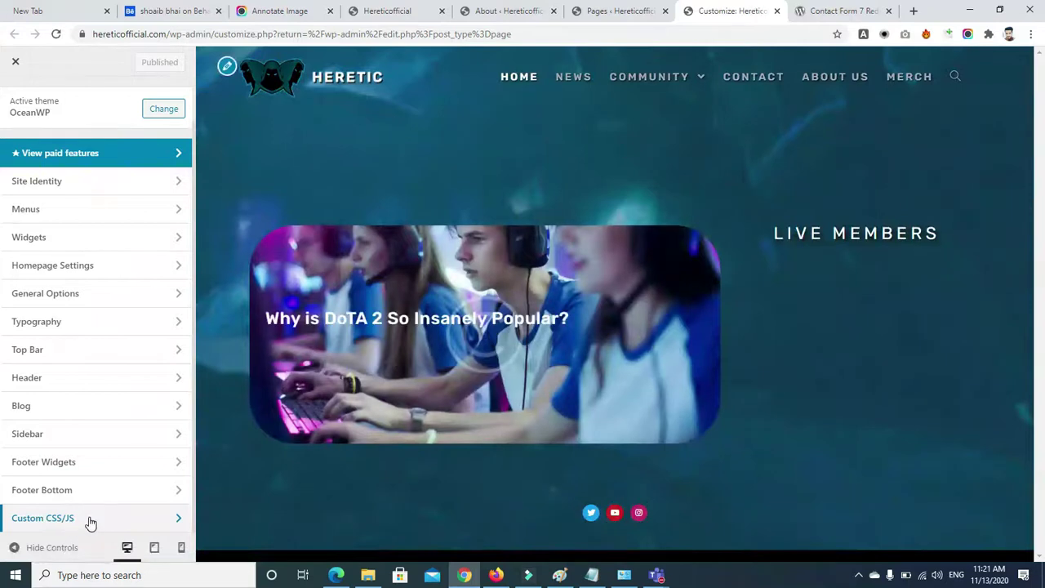
{"action": "left_click", "coordinate": [89, 519]}
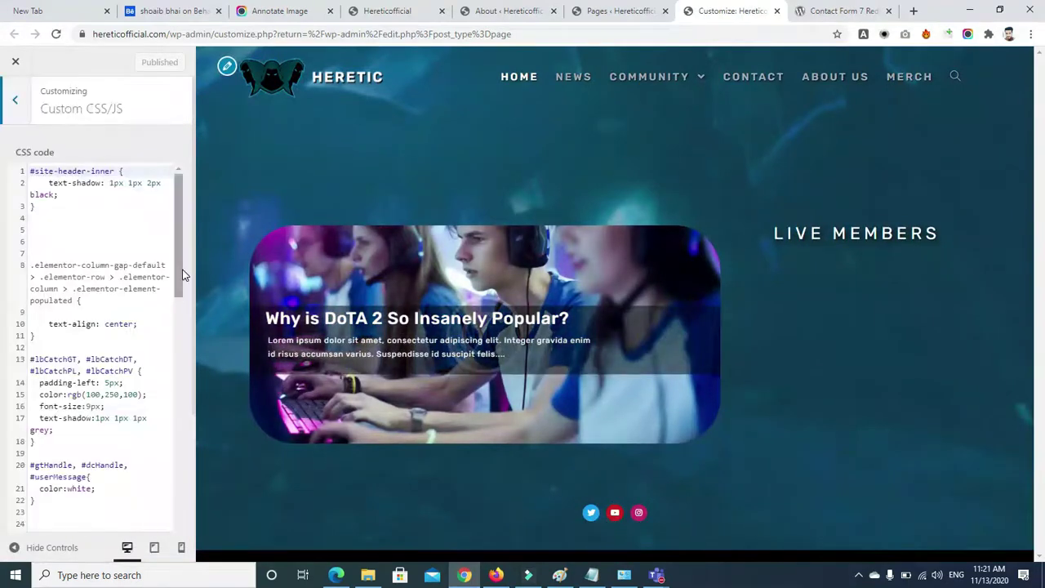
{"action": "scroll", "coordinate": [182, 273], "scroll_direction": "down", "scroll_amount": 10}
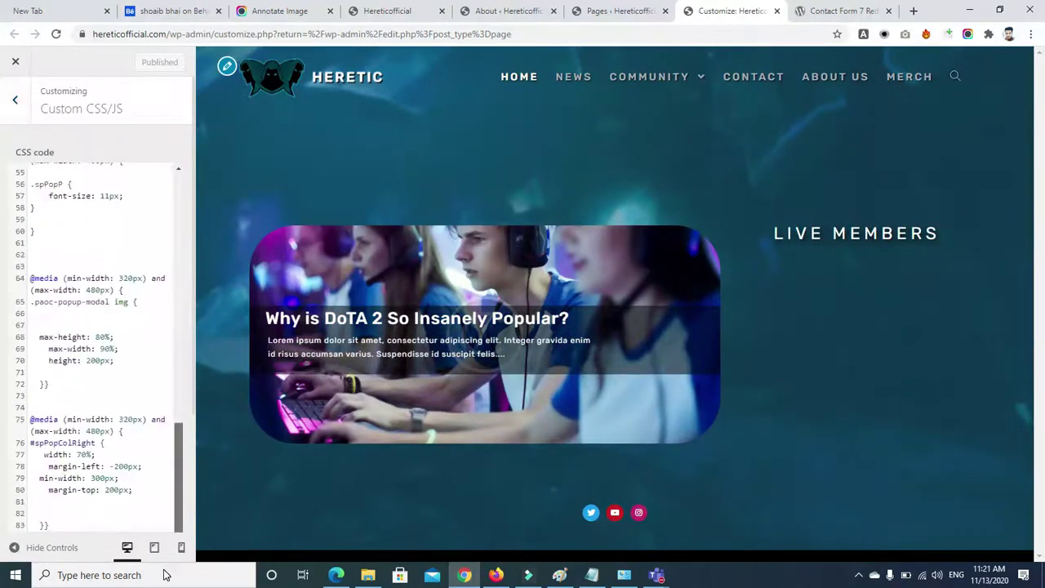
{"action": "left_click", "coordinate": [183, 299]}
{"action": "scroll", "coordinate": [183, 299], "scroll_direction": "down", "scroll_amount": 2}
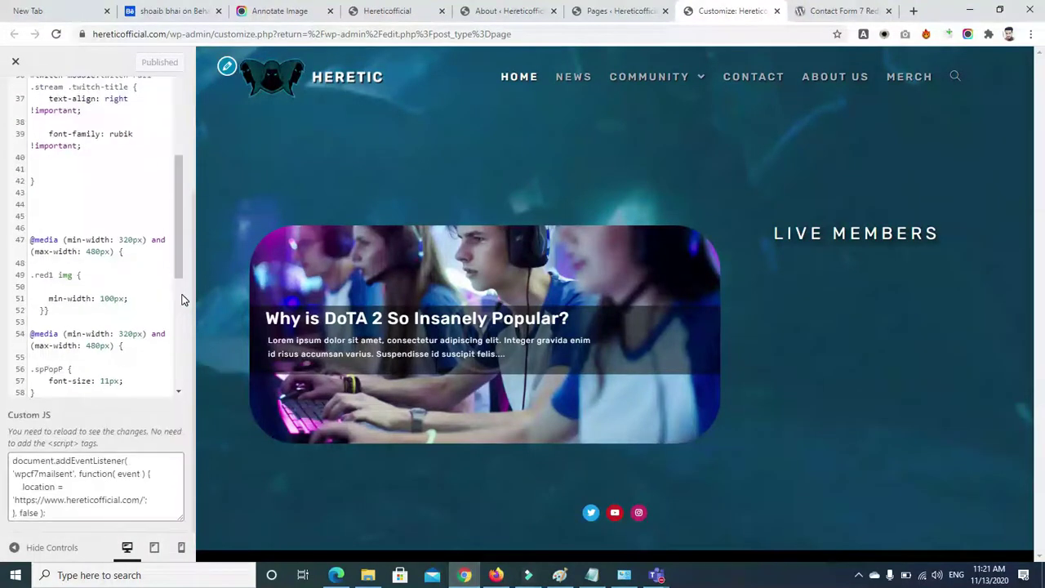
{"action": "left_click", "coordinate": [177, 514]}
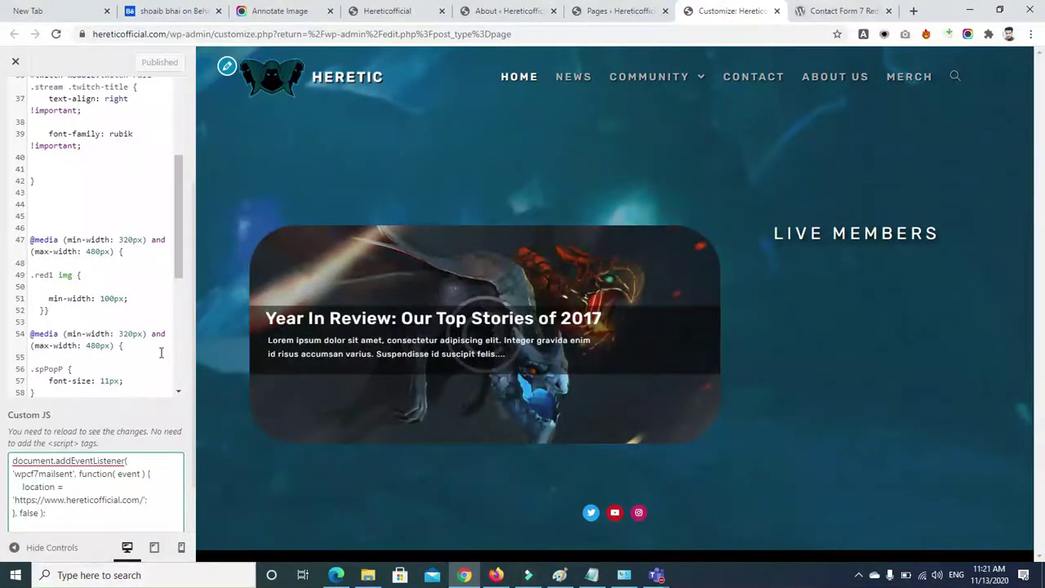
{"action": "scroll", "coordinate": [186, 355], "scroll_direction": "down", "scroll_amount": 3}
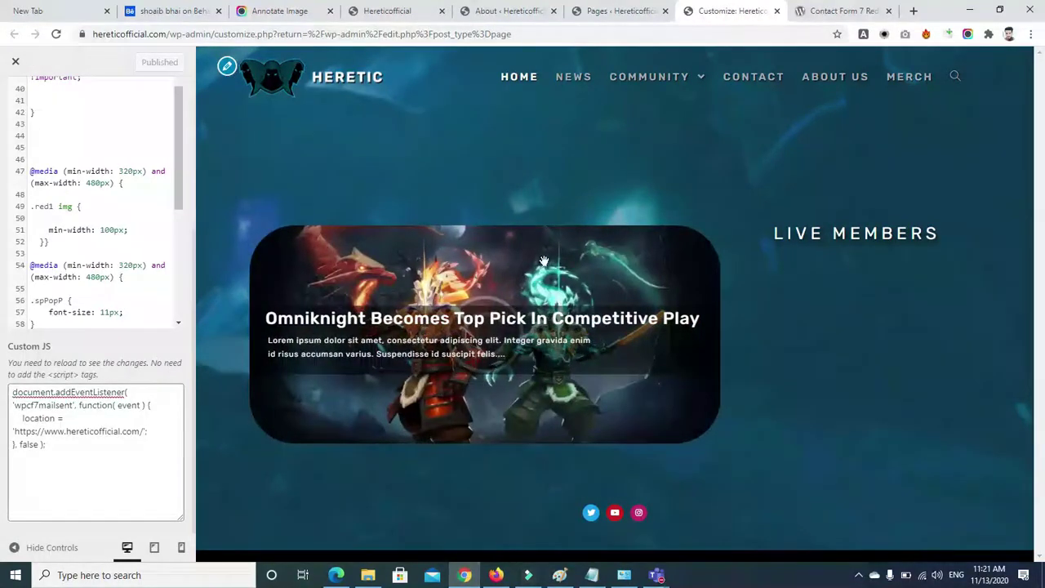
Copy the wpcf7mailsent redirect code without its script tags from the WP Learning Lab tutorial in Firefox
{"action": "key", "text": "alt+Tab"}
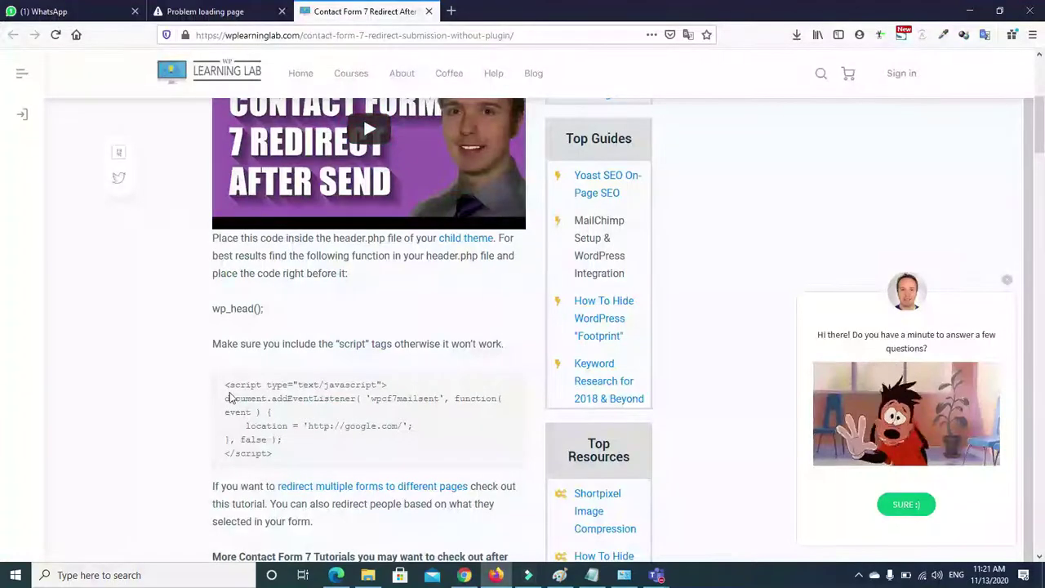
{"action": "left_click_drag", "start_coordinate": [222, 386], "coordinate": [388, 385]}
{"action": "left_click_drag", "start_coordinate": [217, 451], "coordinate": [211, 398]}
{"action": "key", "text": "ctrl+c"}
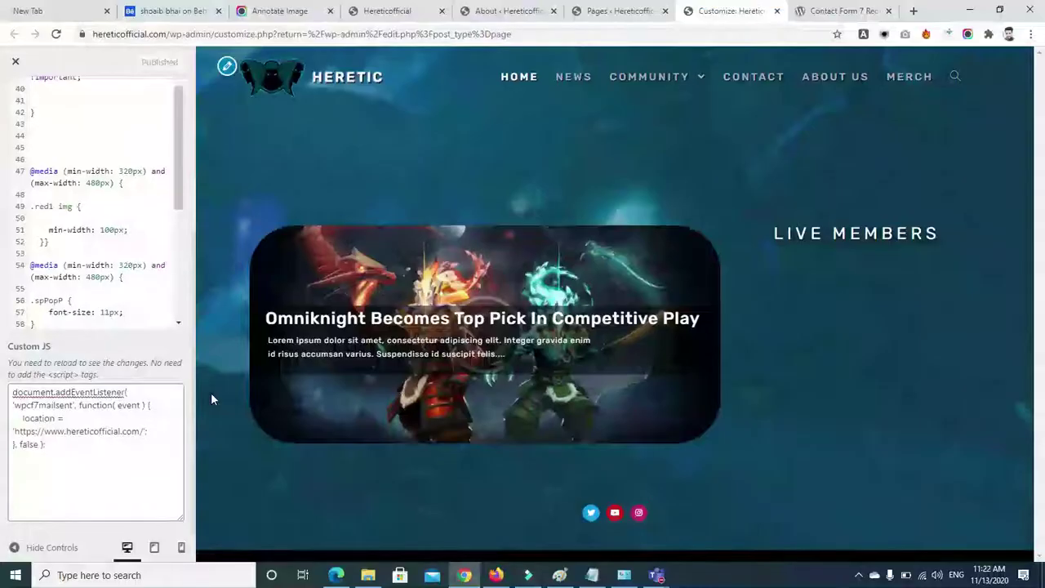
Back in Chrome, paste the copied redirect code into Custom JS, separated by blank lines below the existing script
{"action": "left_click", "coordinate": [53, 459]}
{"action": "key", "text": "Return"}
{"action": "key", "text": "Return"}
{"action": "key", "text": "Return"}
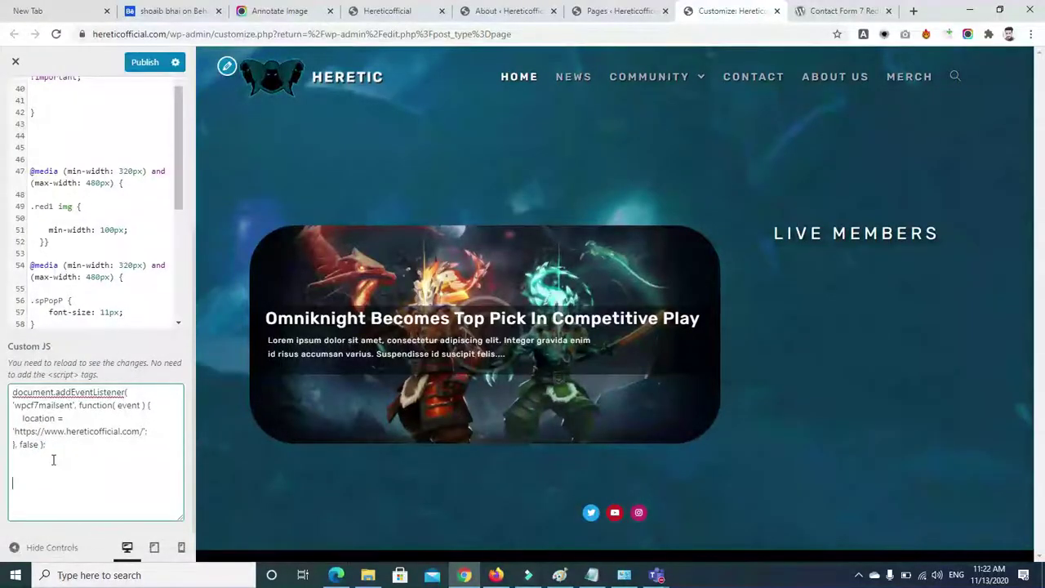
{"action": "key", "text": "ctrl+v"}
{"action": "left_click_drag", "start_coordinate": [180, 435], "coordinate": [183, 485]}
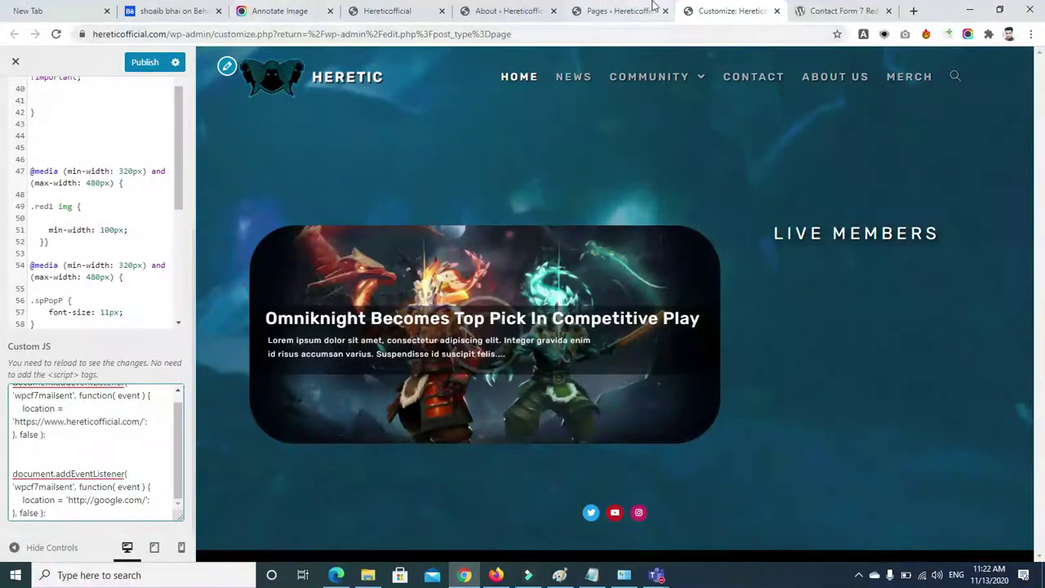
Copy the Hereticofficial homepage address and replace the google.com URL in the second Custom JS redirect script with it
{"action": "left_click", "coordinate": [418, 14]}
{"action": "left_click", "coordinate": [188, 33]}
{"action": "key", "text": "ctrl+c"}
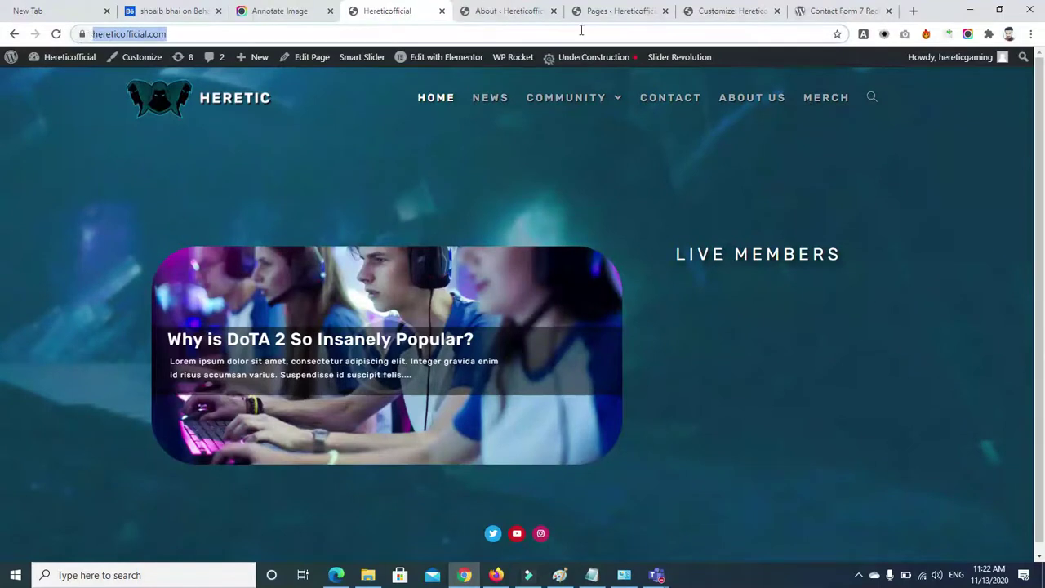
{"action": "left_click", "coordinate": [848, 15]}
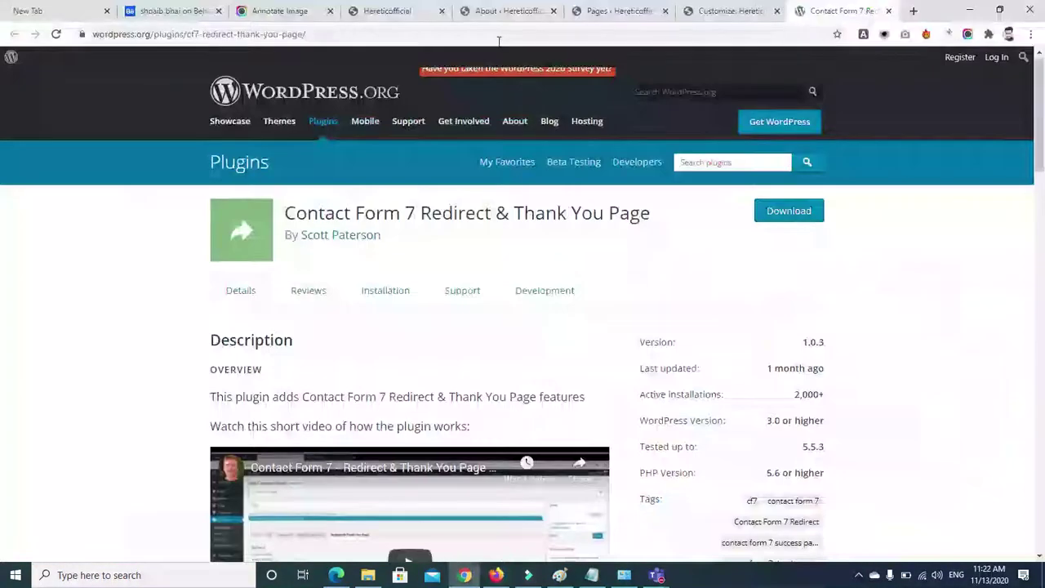
{"action": "left_click", "coordinate": [707, 10]}
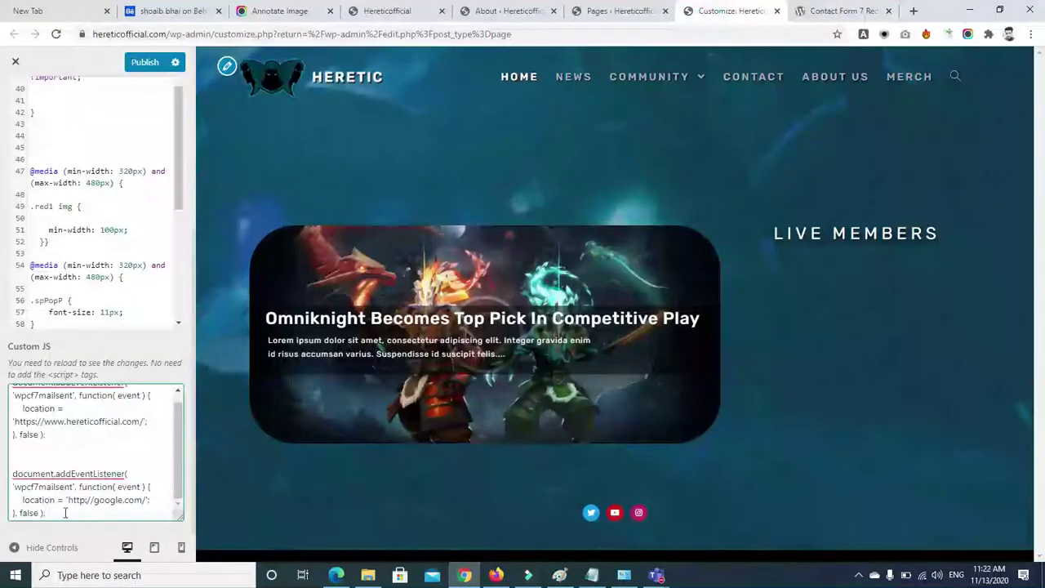
{"action": "left_click_drag", "start_coordinate": [69, 500], "coordinate": [143, 502]}
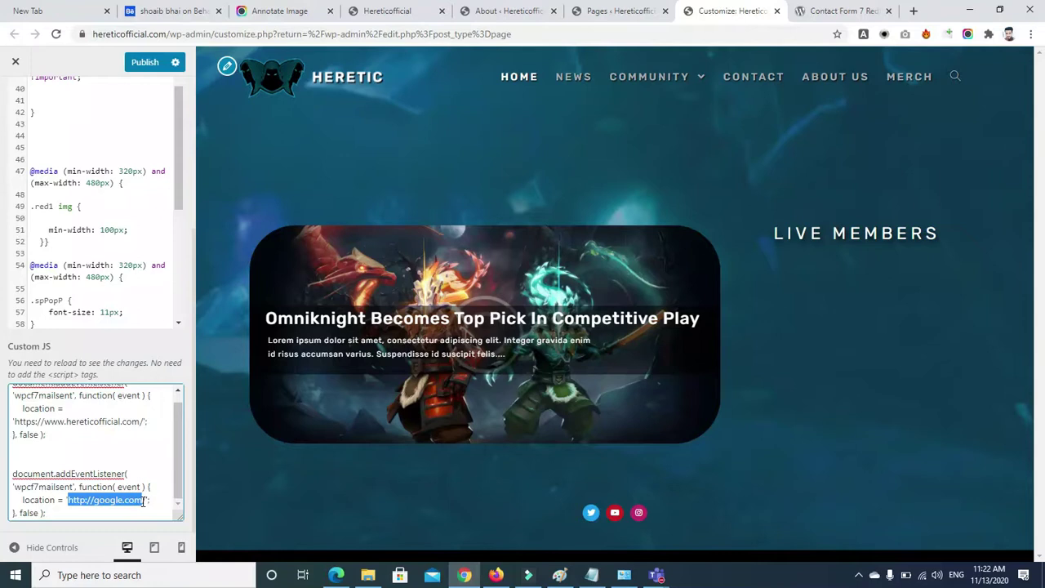
{"action": "key", "text": "ctrl+v"}
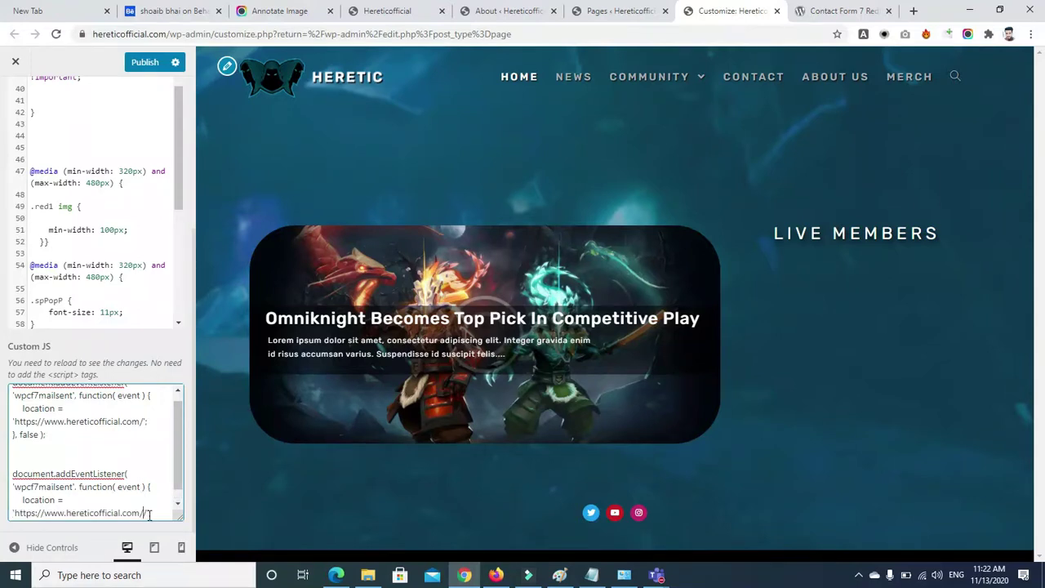
Delete the second, duplicate wpcf7mailsent script from Custom JS, keep the original one, and publish the customizer changes
{"action": "left_click_drag", "start_coordinate": [179, 444], "coordinate": [179, 459]}
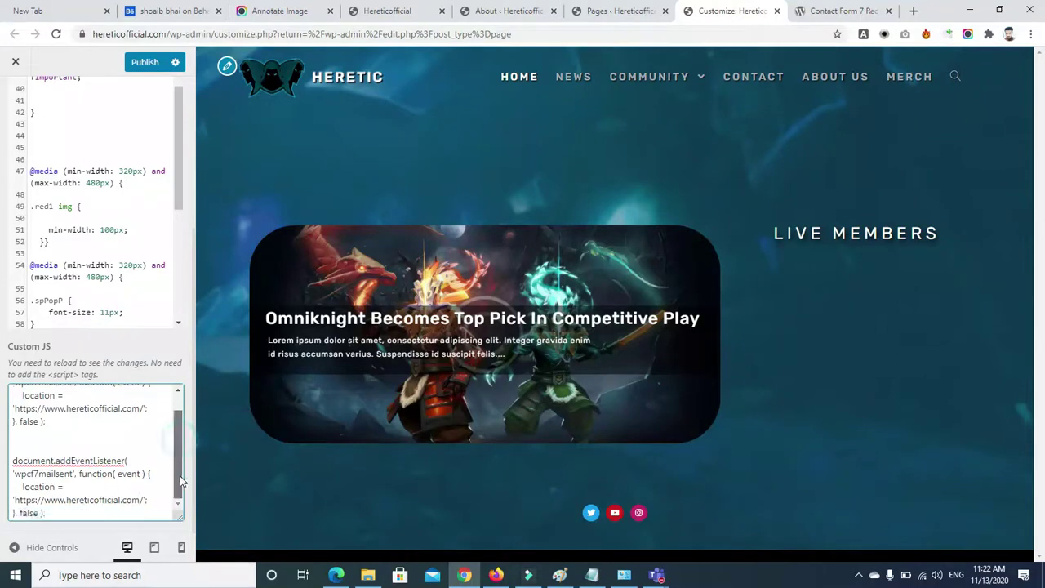
{"action": "left_click_drag", "start_coordinate": [5, 462], "coordinate": [57, 519]}
{"action": "key", "text": "BackSpace"}
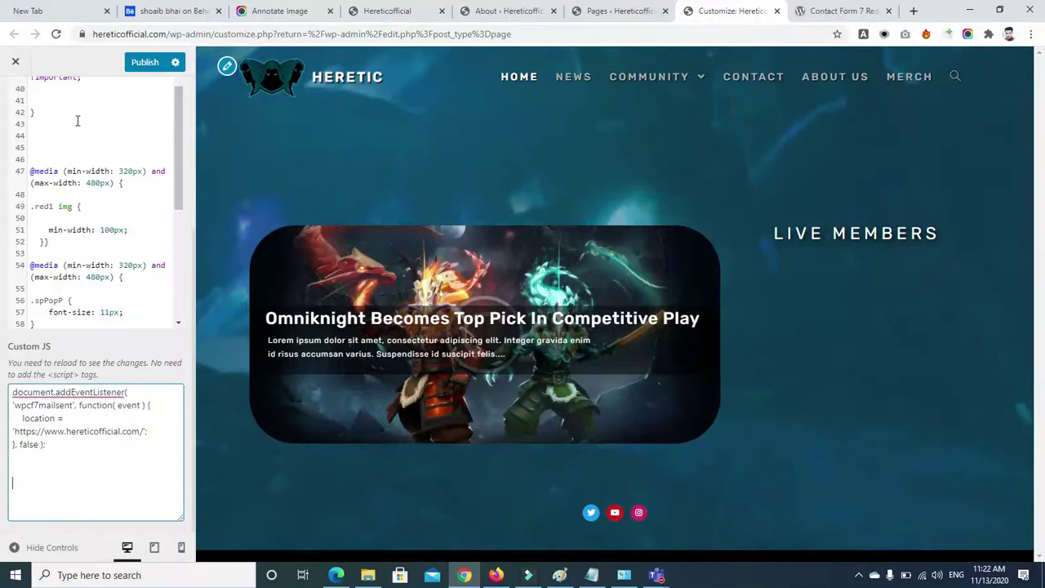
{"action": "left_click", "coordinate": [137, 68]}
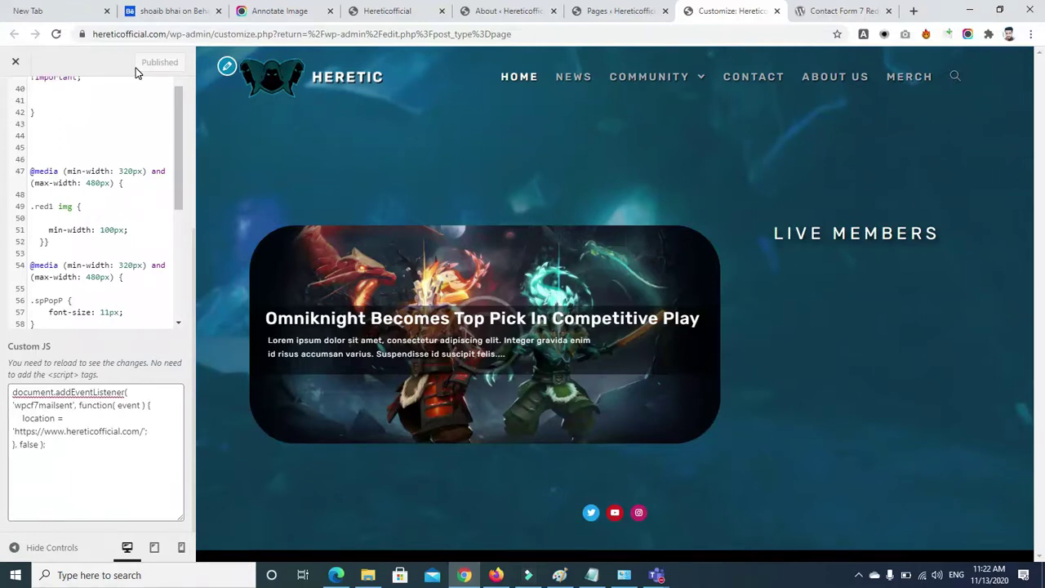
Review the end of the custom CSS and enlarge the Custom JS box around the remaining redirect script
{"action": "left_click_drag", "start_coordinate": [176, 96], "coordinate": [182, 223]}
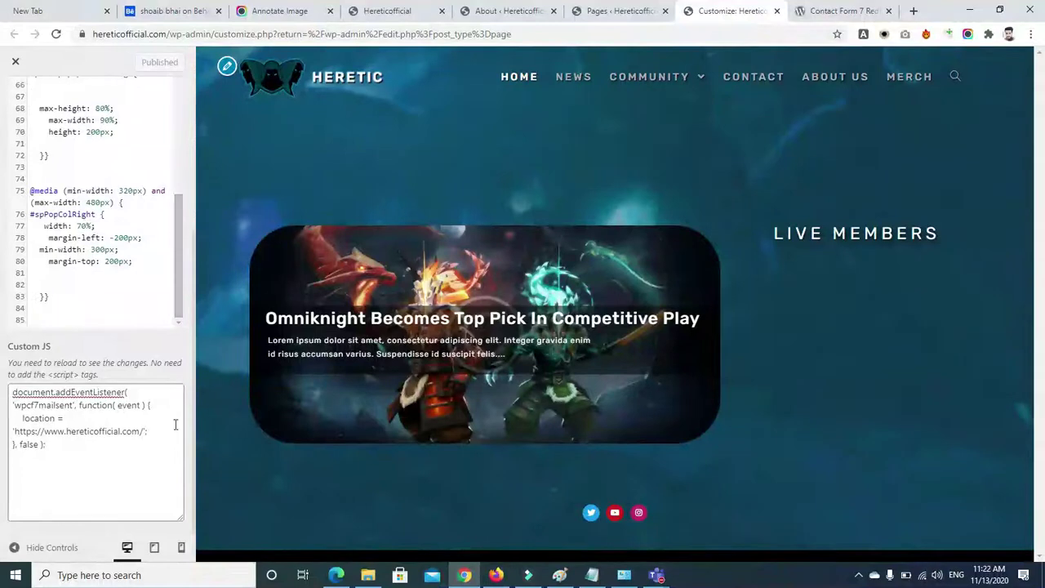
{"action": "left_click_drag", "start_coordinate": [182, 518], "coordinate": [188, 575]}
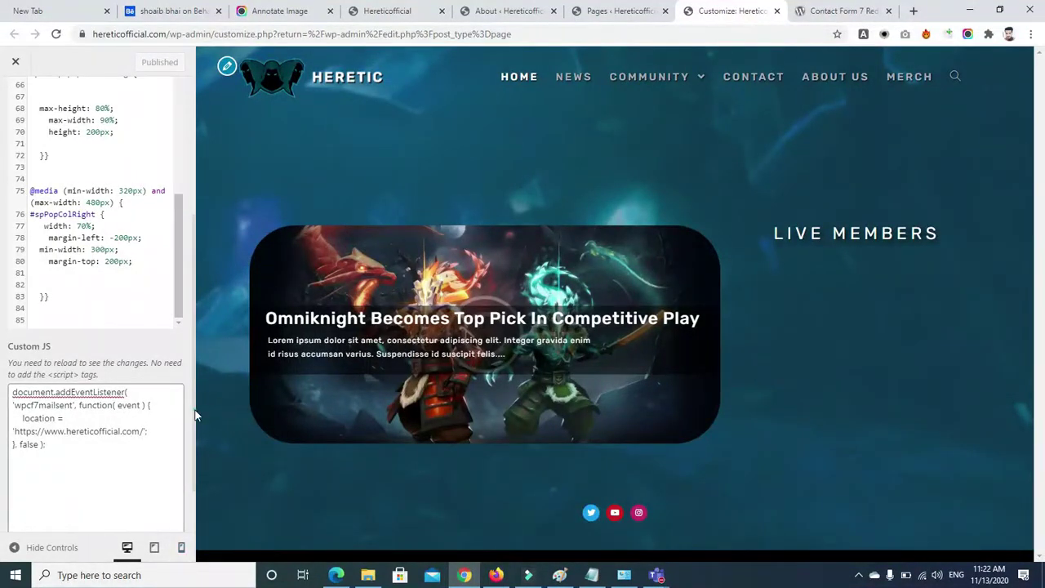
{"action": "scroll", "coordinate": [191, 439], "scroll_direction": "down", "scroll_amount": 2}
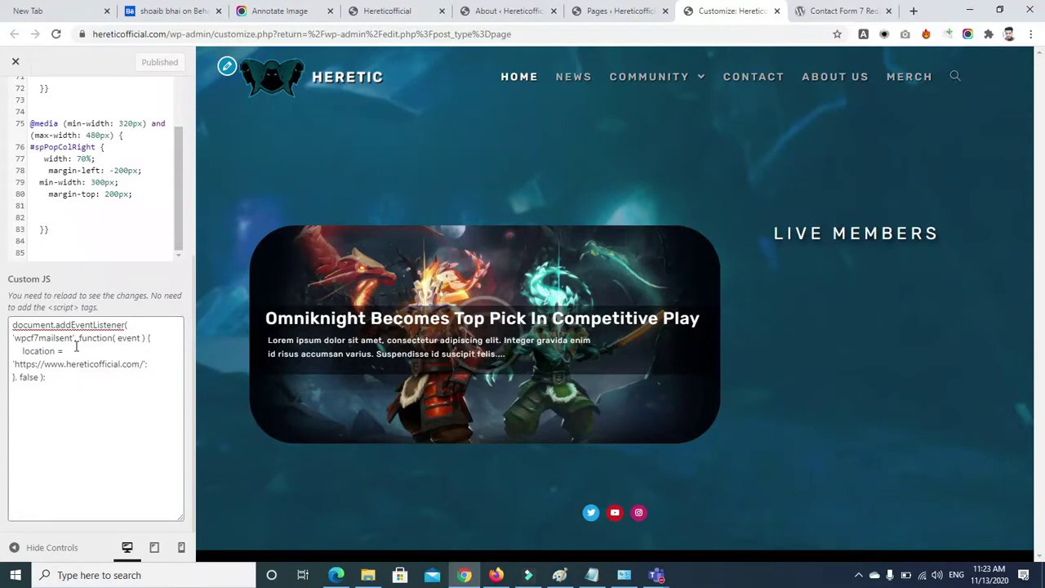
{"action": "left_click", "coordinate": [600, 17]}
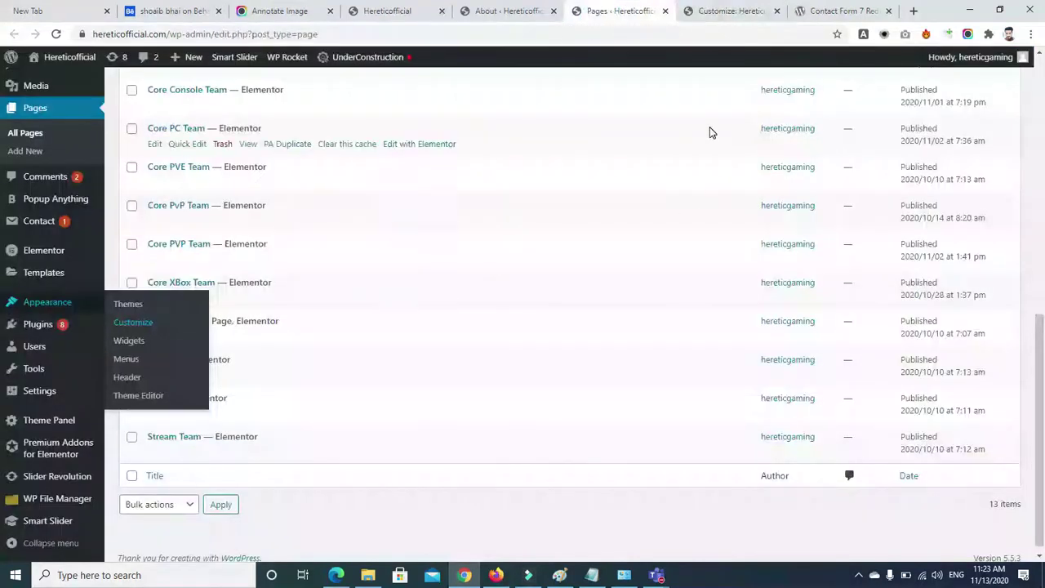
{"action": "scroll", "coordinate": [816, 98], "scroll_direction": "up", "scroll_amount": 10}
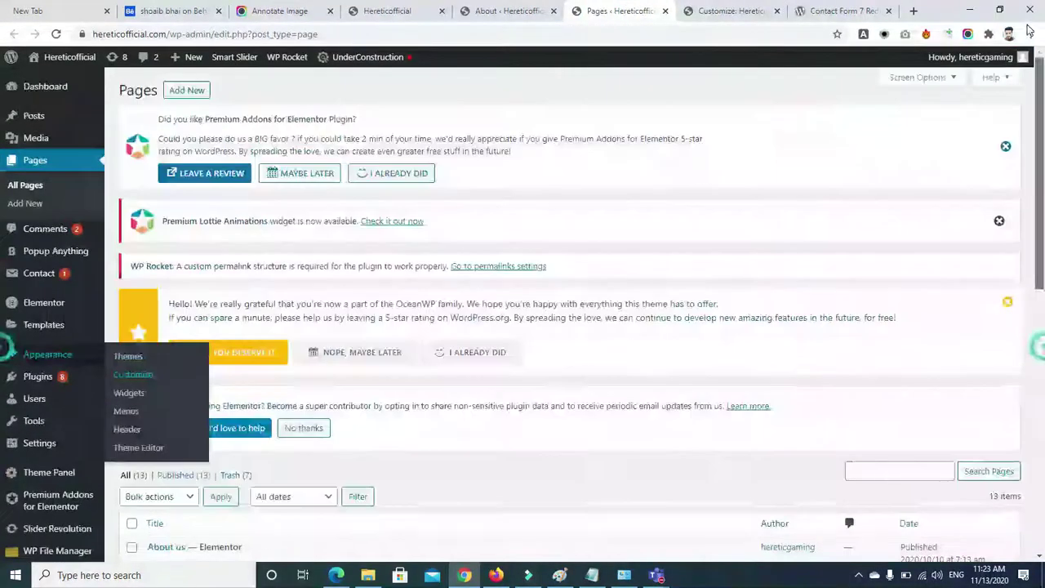
{"action": "left_click", "coordinate": [823, 11]}
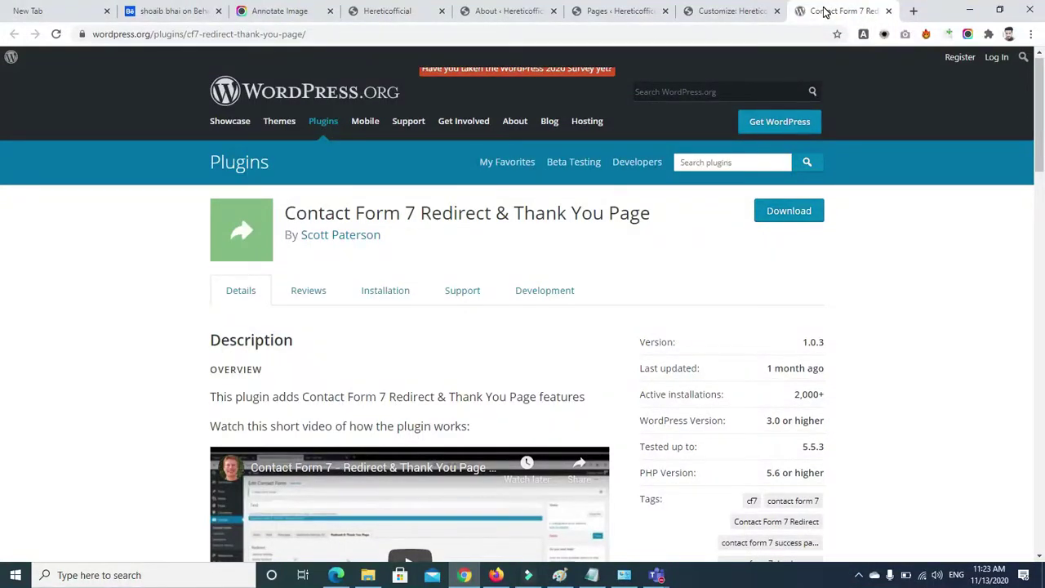
{"action": "left_click", "coordinate": [482, 14]}
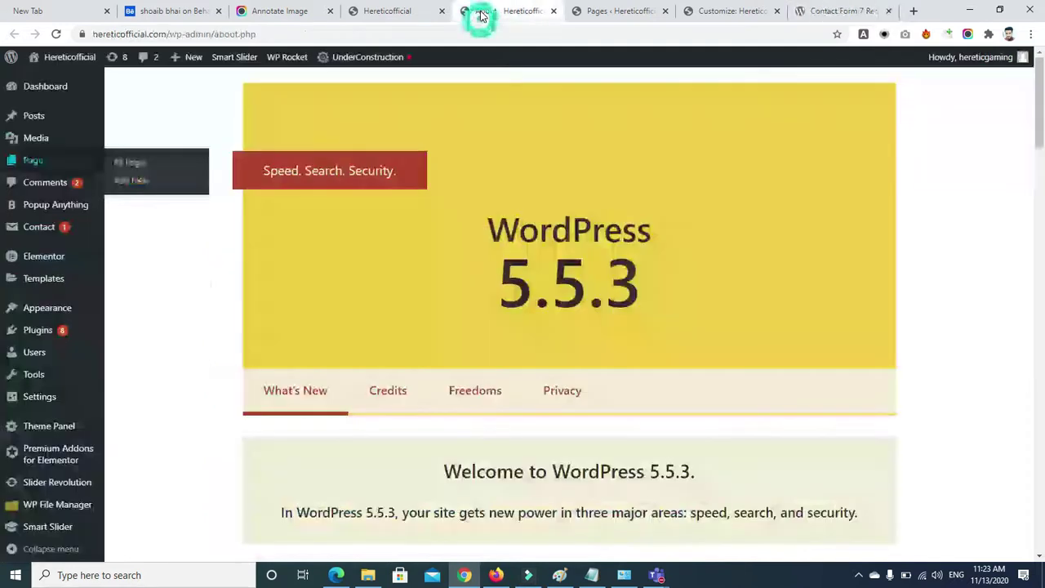
{"action": "left_click", "coordinate": [582, 12]}
Return to the Hereticofficial customizer and reload the page
{"action": "left_click", "coordinate": [694, 13]}
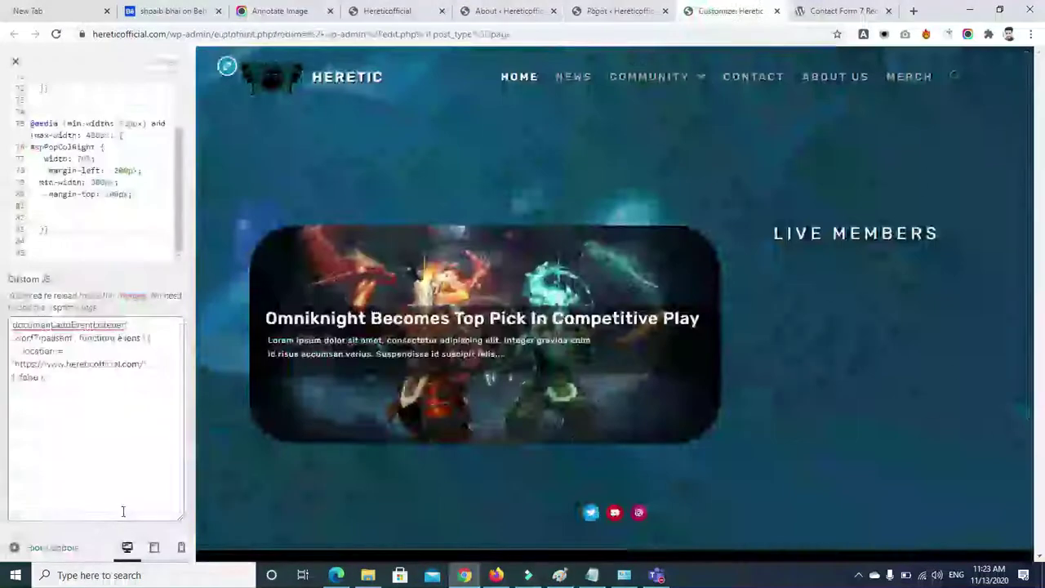
{"action": "left_click", "coordinate": [55, 34]}
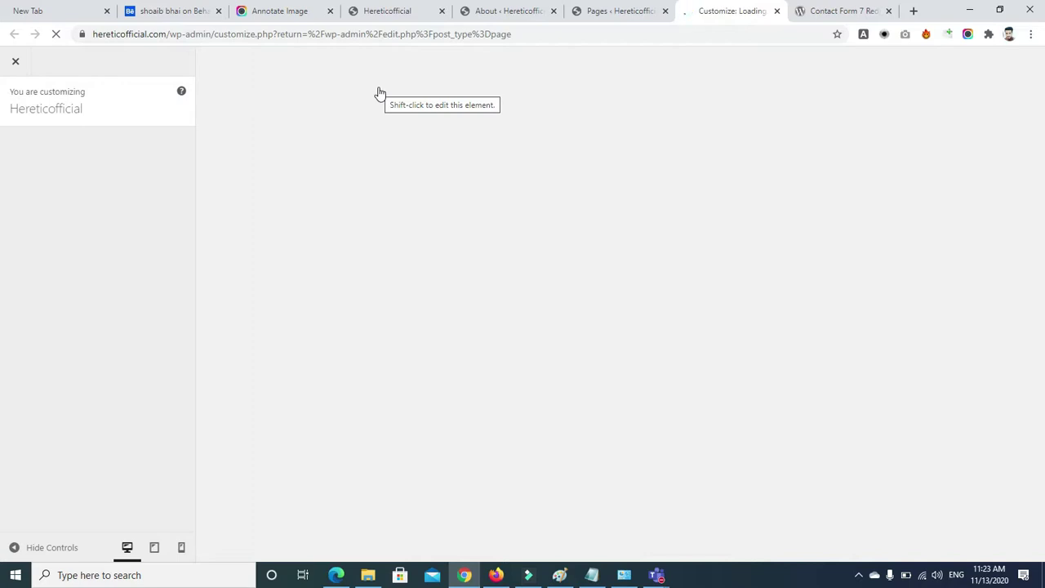
Open WP File Manager from the site's WordPress admin and show the JavaScript files in the contactjs folder
{"action": "left_click", "coordinate": [603, 20]}
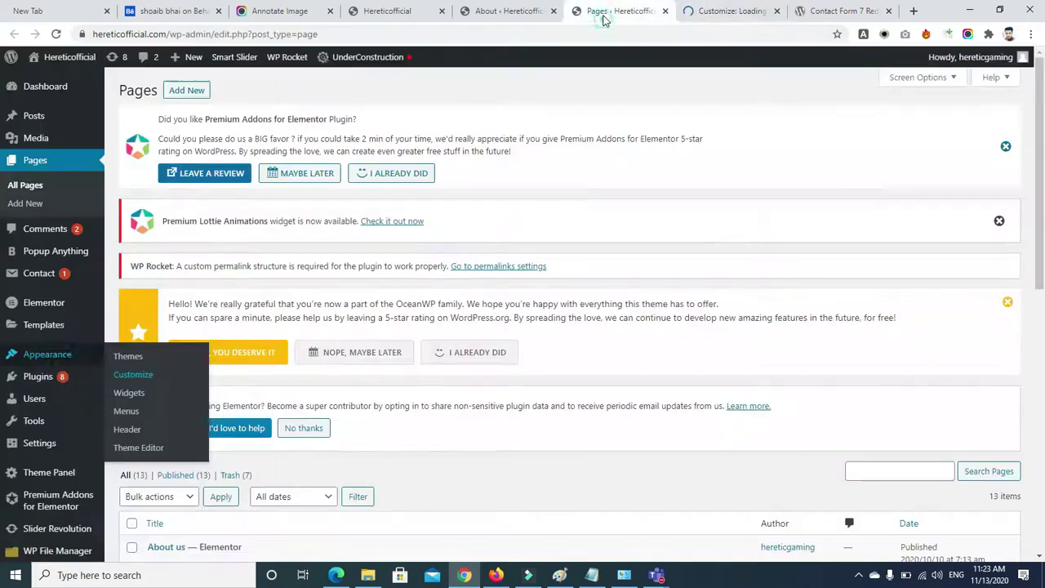
{"action": "left_click_drag", "start_coordinate": [1042, 193], "coordinate": [1043, 475]}
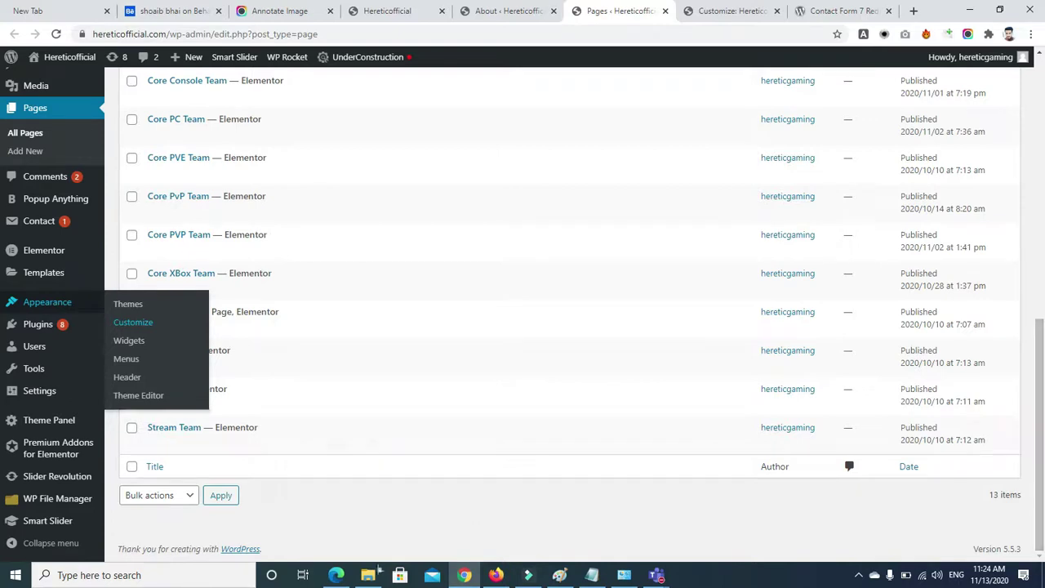
{"action": "left_click", "coordinate": [84, 504]}
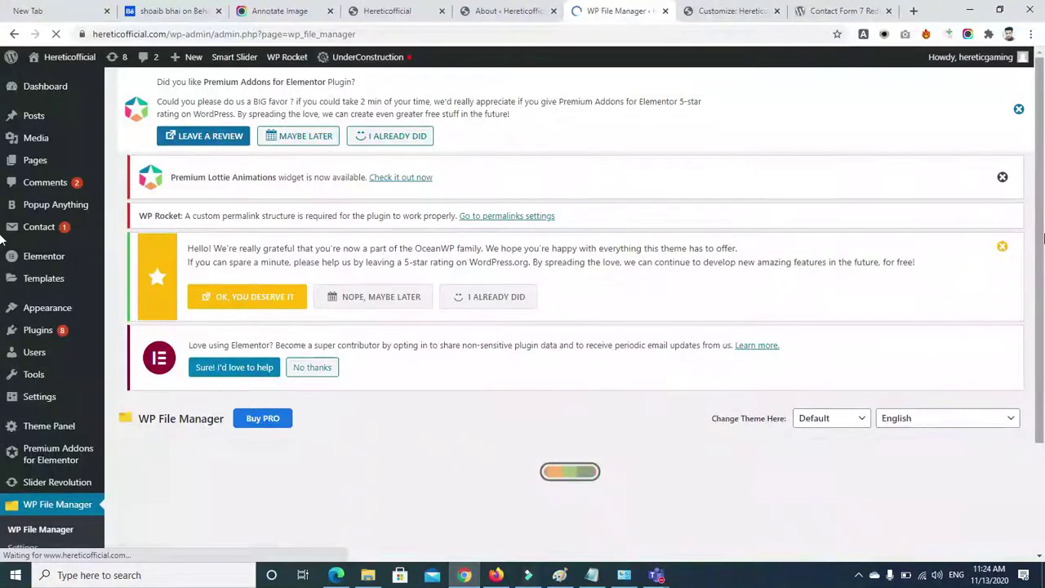
{"action": "left_click_drag", "start_coordinate": [1042, 254], "coordinate": [1042, 388]}
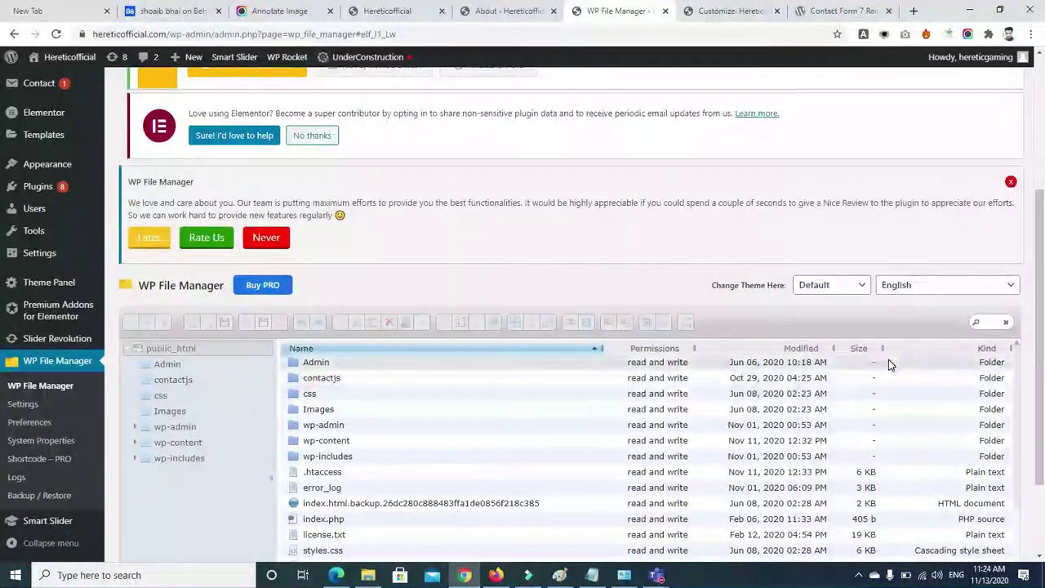
{"action": "double_click", "coordinate": [316, 380]}
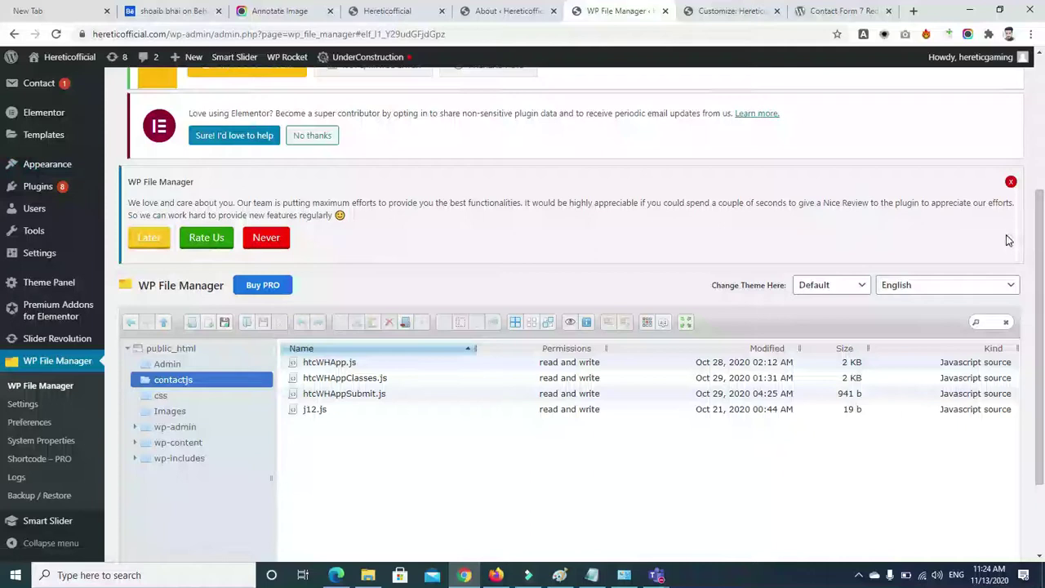
{"action": "left_click_drag", "start_coordinate": [1042, 260], "coordinate": [1042, 131]}
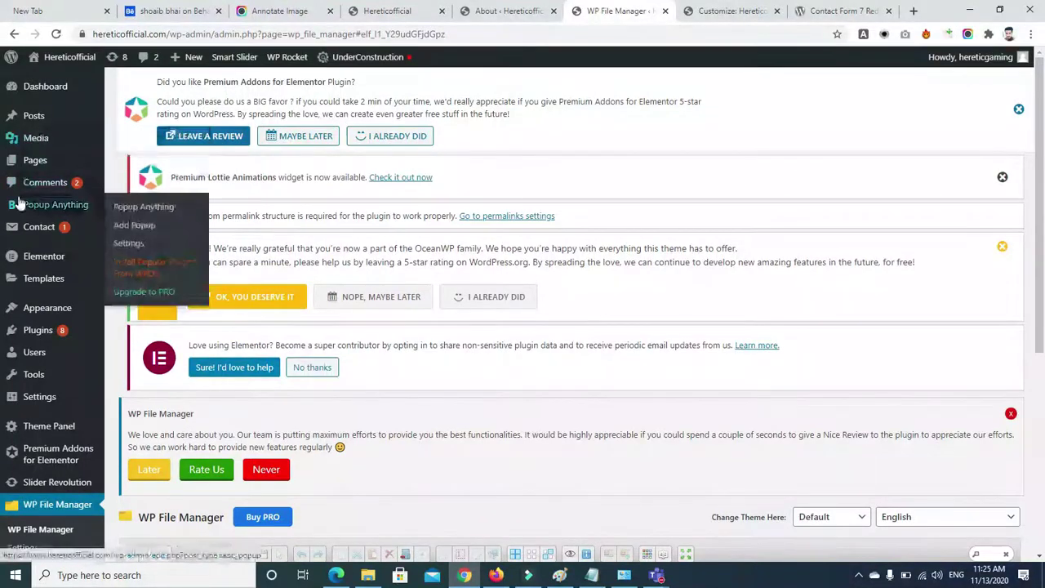
{"action": "mouse_move", "coordinate": [59, 267]}
{"action": "mouse_move", "coordinate": [60, 315]}
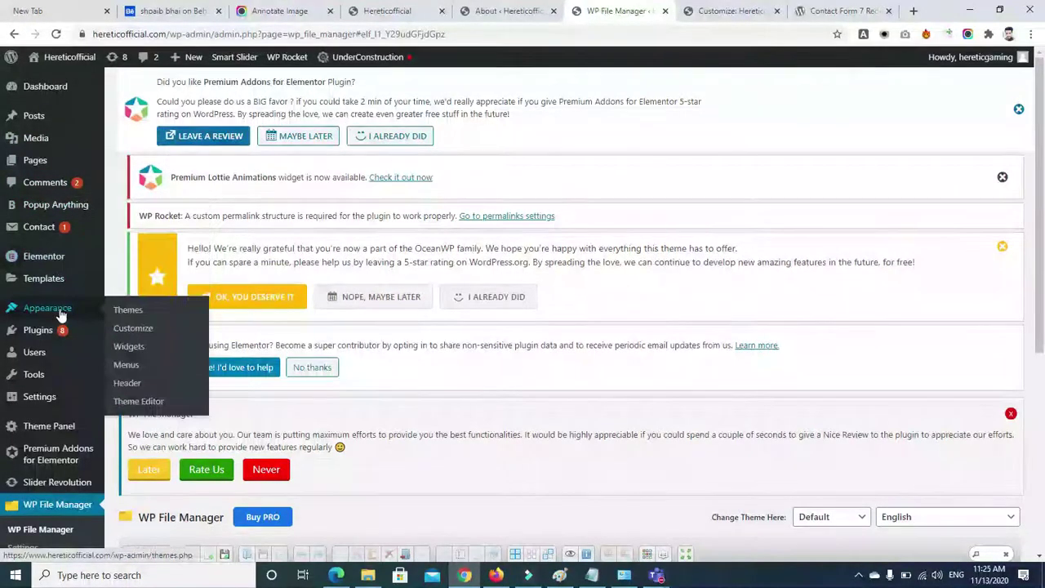
{"action": "left_click_drag", "start_coordinate": [1043, 192], "coordinate": [1042, 382]}
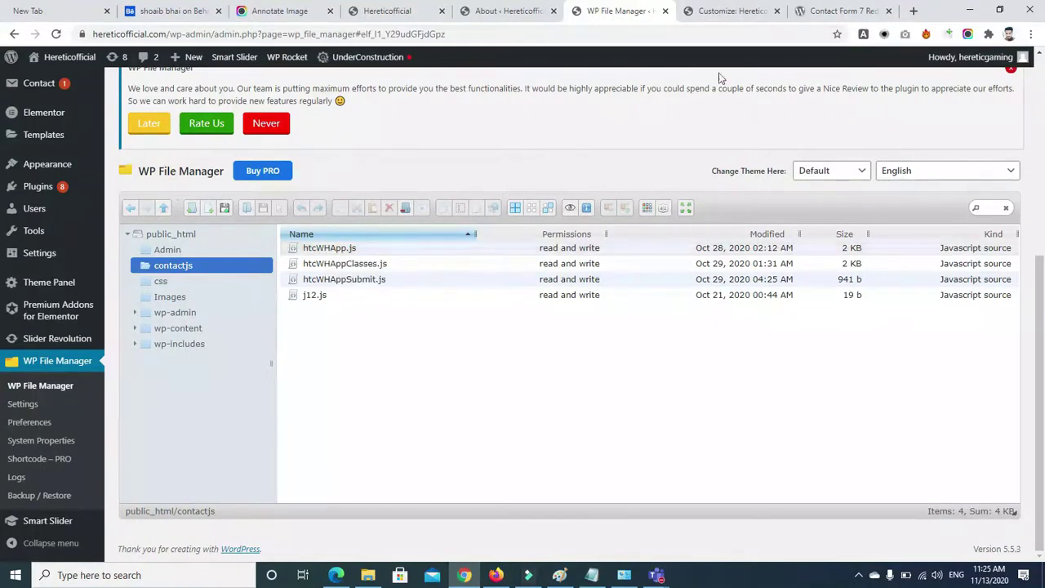
{"action": "left_click", "coordinate": [735, 11]}
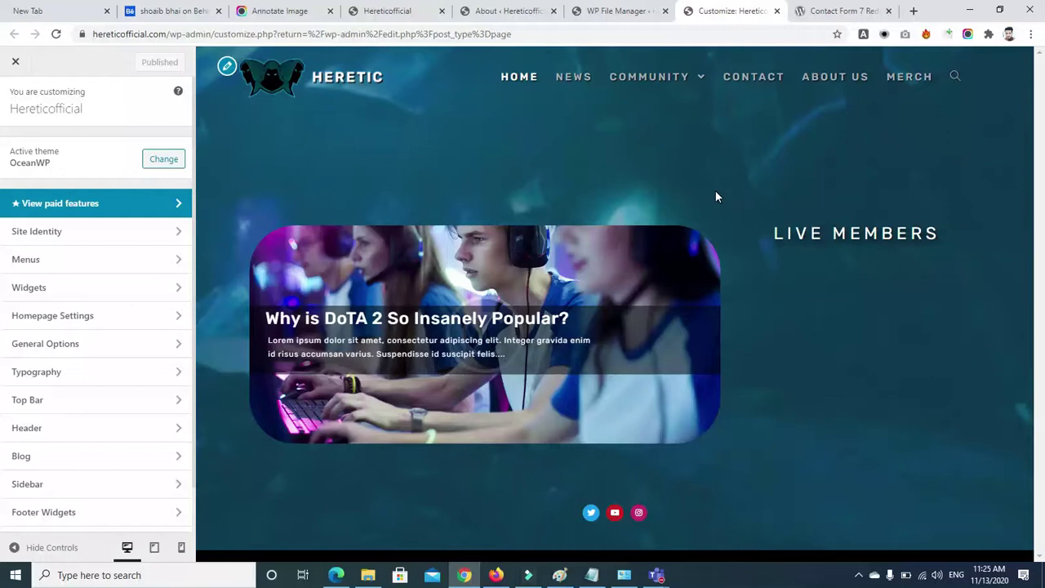
View the Hereticofficial homepage's page source and copy the script tag that loads Elementor's common.min.js
{"action": "left_click", "coordinate": [407, 11]}
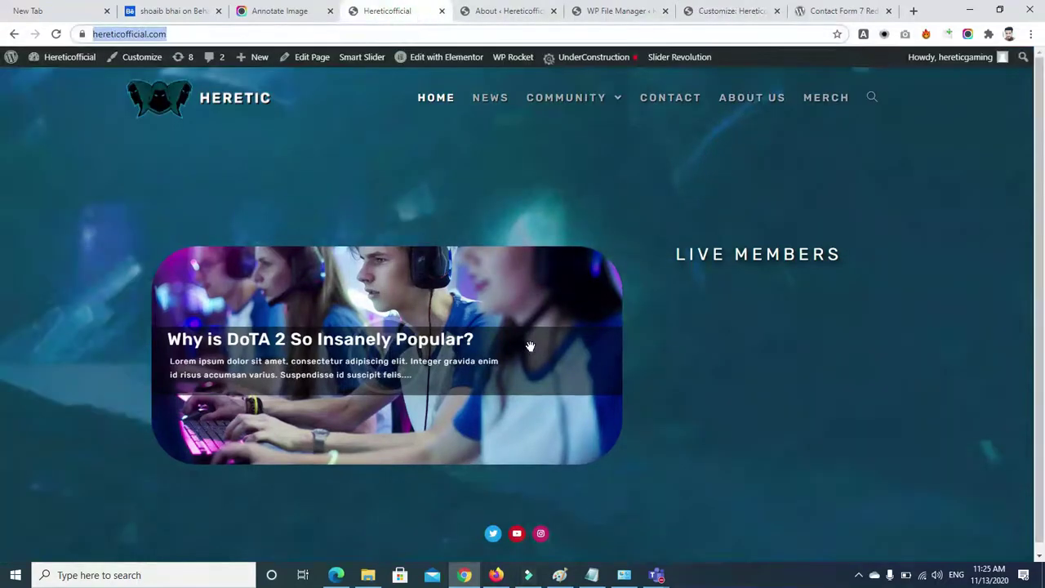
{"action": "key", "text": "ctrl+u"}
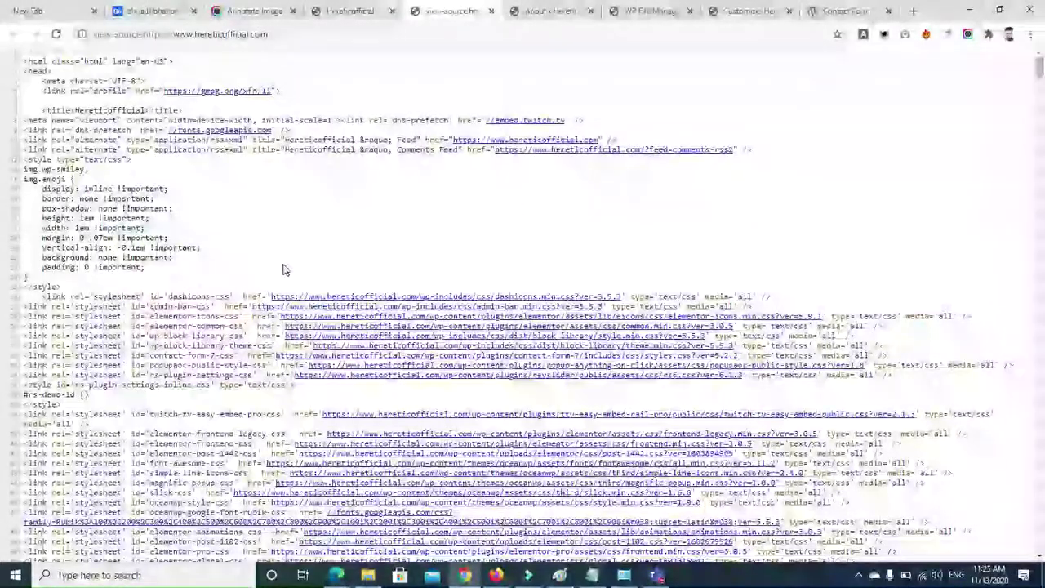
{"action": "left_click", "coordinate": [1040, 96]}
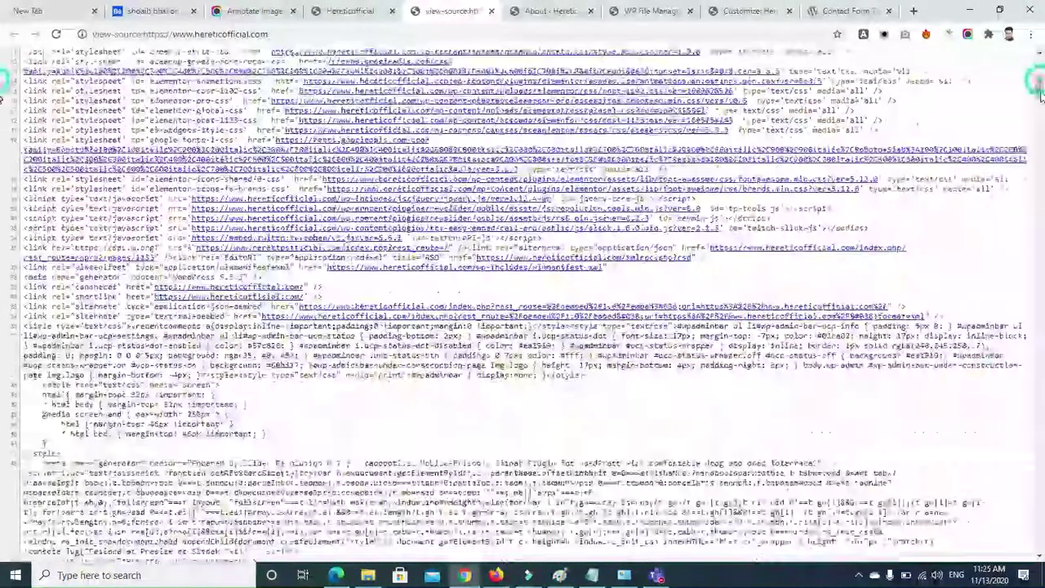
{"action": "scroll", "coordinate": [1040, 96], "scroll_direction": "up", "scroll_amount": 2}
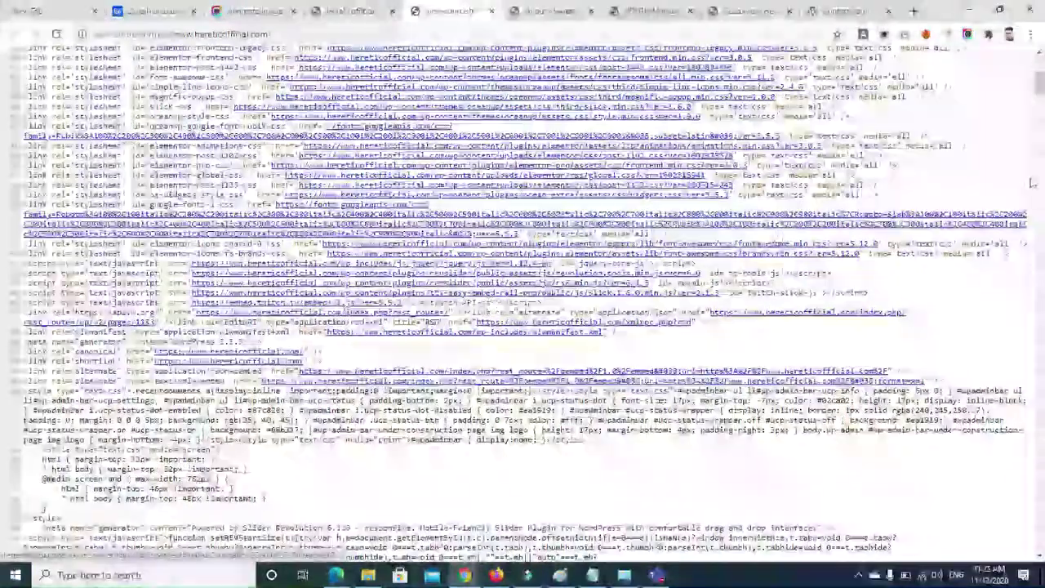
{"action": "left_click_drag", "start_coordinate": [1040, 93], "coordinate": [1040, 533]}
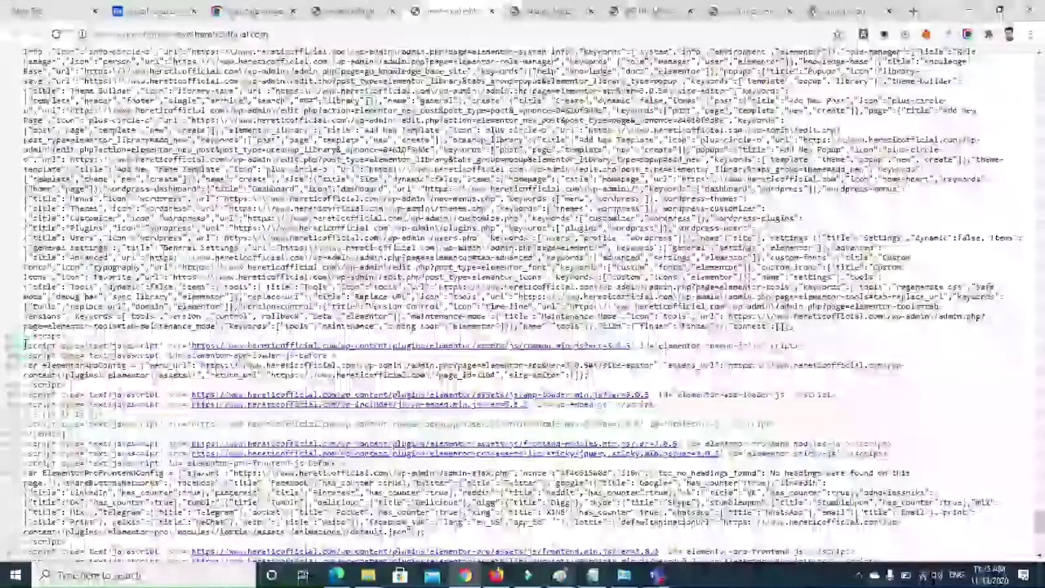
{"action": "left_click_drag", "start_coordinate": [24, 345], "coordinate": [798, 346]}
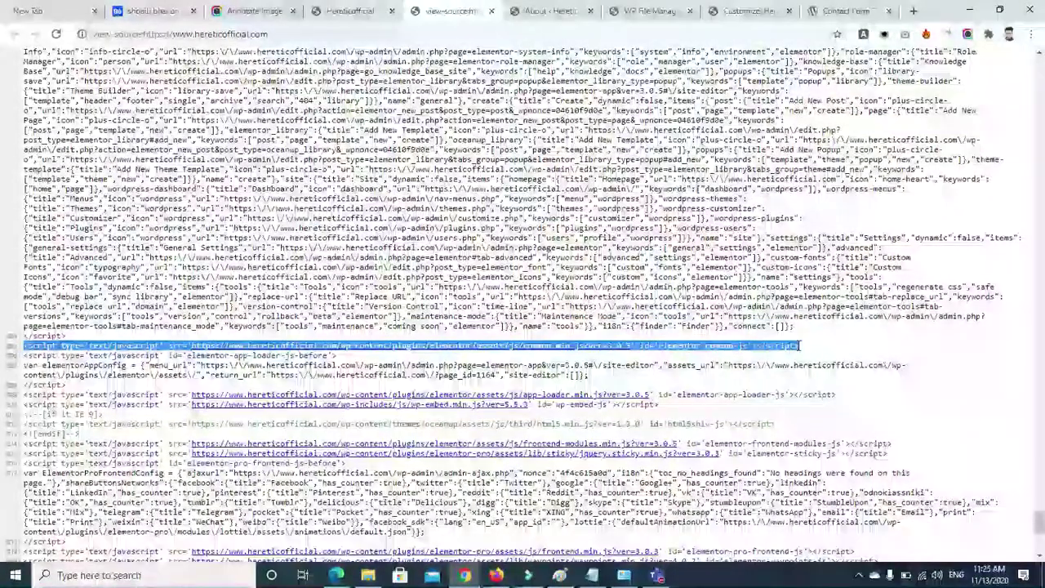
Switch to Notepad and paste the copied Elementor script tag, separated by blank lines below the linear-gradient line
{"action": "left_click", "coordinate": [592, 575]}
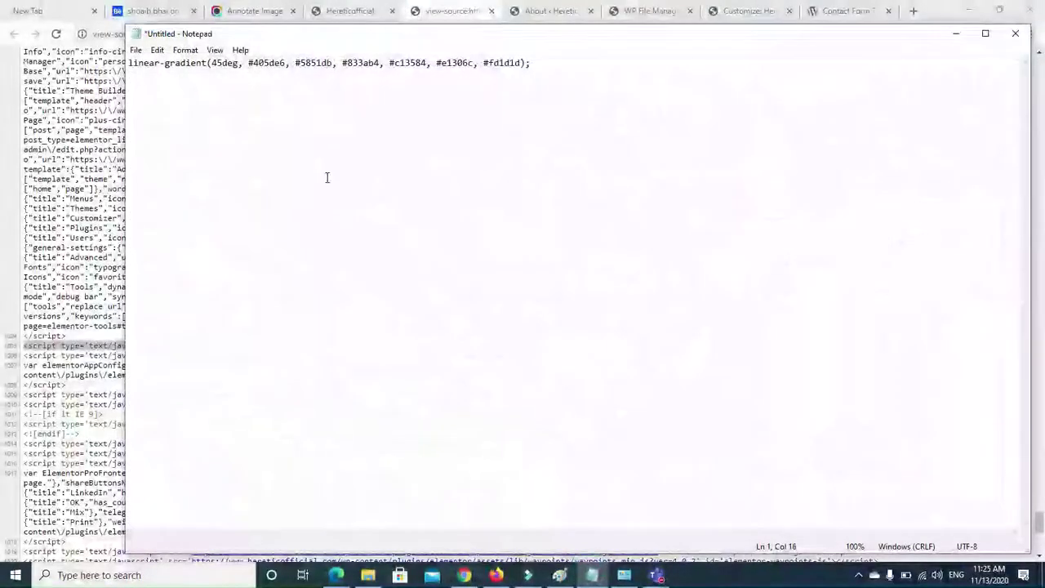
{"action": "left_click", "coordinate": [544, 64]}
{"action": "key", "text": "Return"}
{"action": "key", "text": "Return"}
{"action": "key", "text": "Return"}
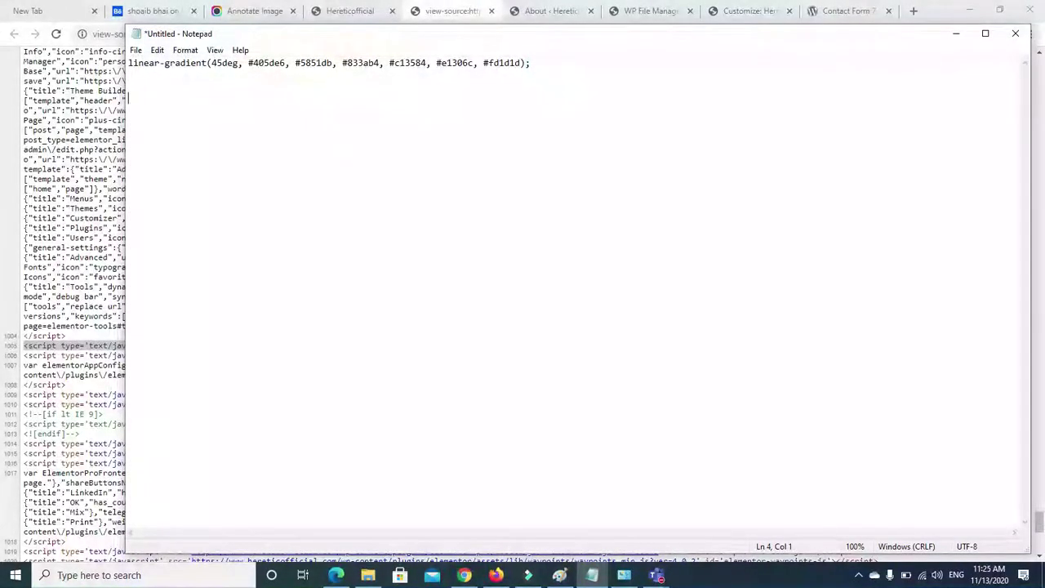
{"action": "key", "text": "Return"}
{"action": "type", "text": "<script type='text/javascript' src='https://www.hereticofficial.com/wp-content/plugins/elementor/assets/js/common.min.js?ver=3.0.5' id='elementor-common-js'></script>"}
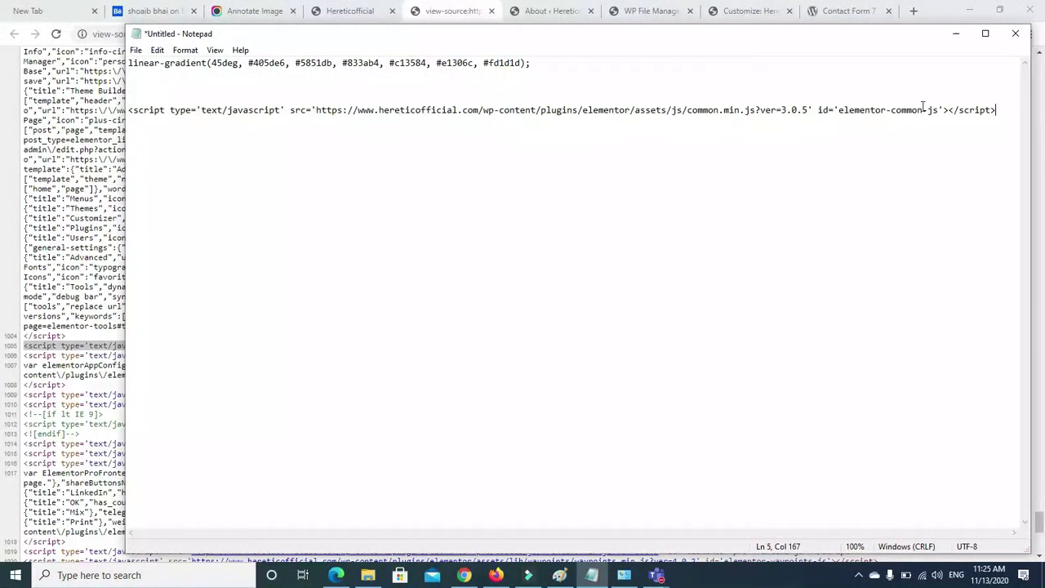
Replace the Elementor URL and id in the pasted script tag with the source whatspaa.js and highlight the tag
{"action": "left_click_drag", "start_coordinate": [939, 110], "coordinate": [321, 115]}
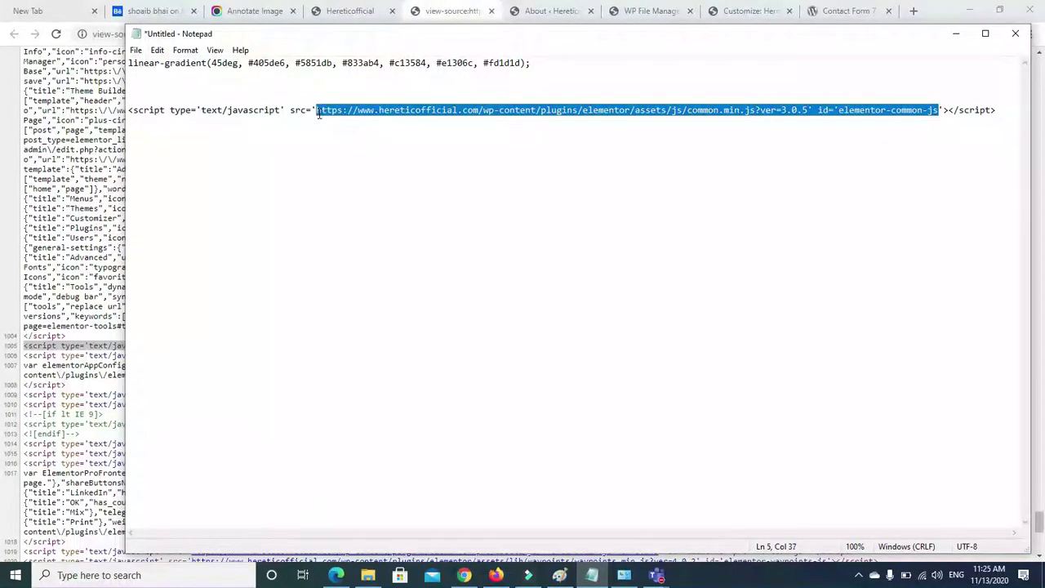
{"action": "key", "text": "BackSpace"}
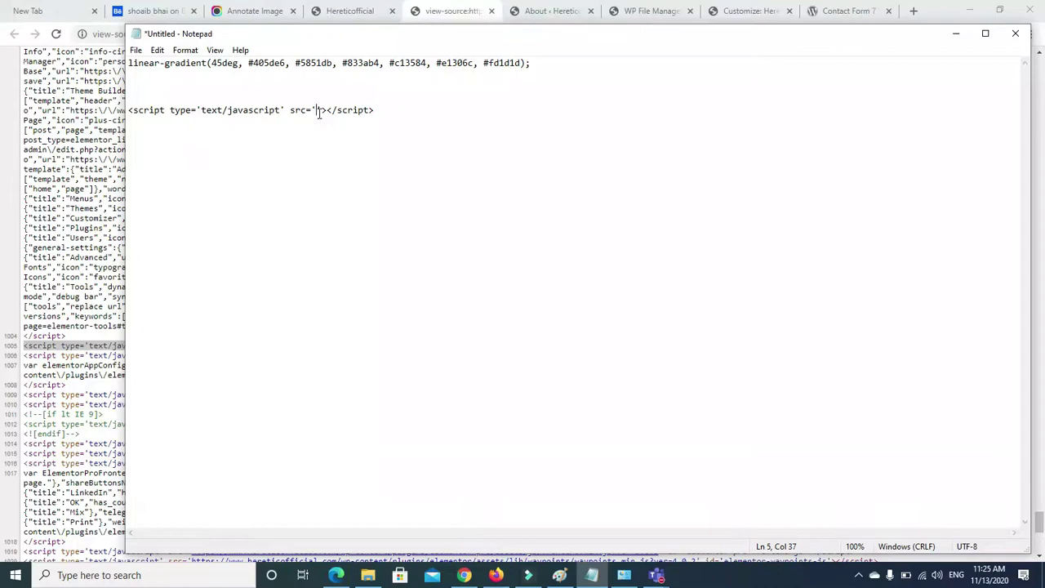
{"action": "key", "text": "alt+Tab"}
{"action": "key", "text": "ctrl+Tab"}
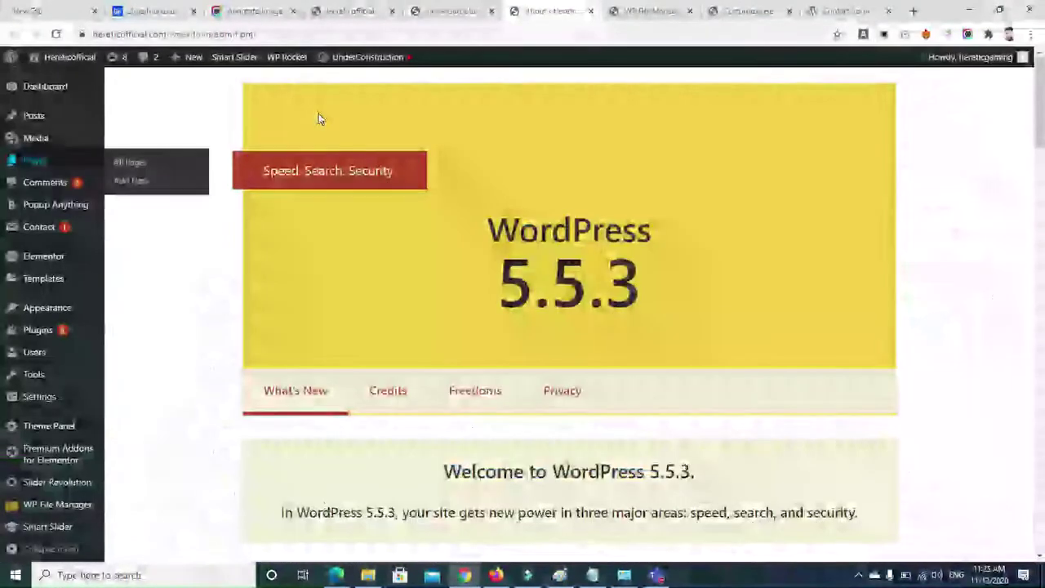
{"action": "key", "text": "ctrl+Tab"}
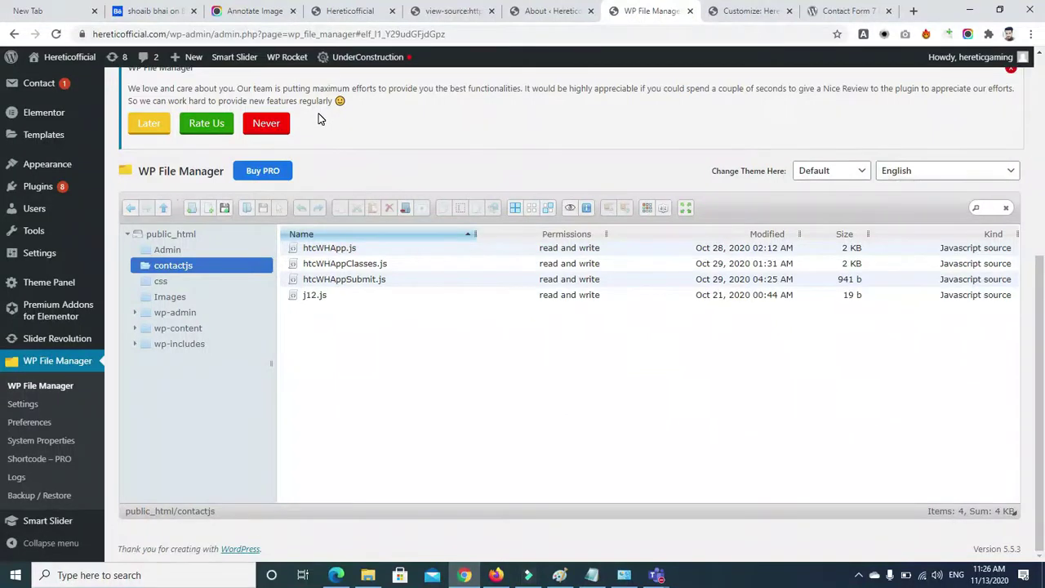
{"action": "key", "text": "ctrl+Tab"}
{"action": "key", "text": "ctrl+Tab"}
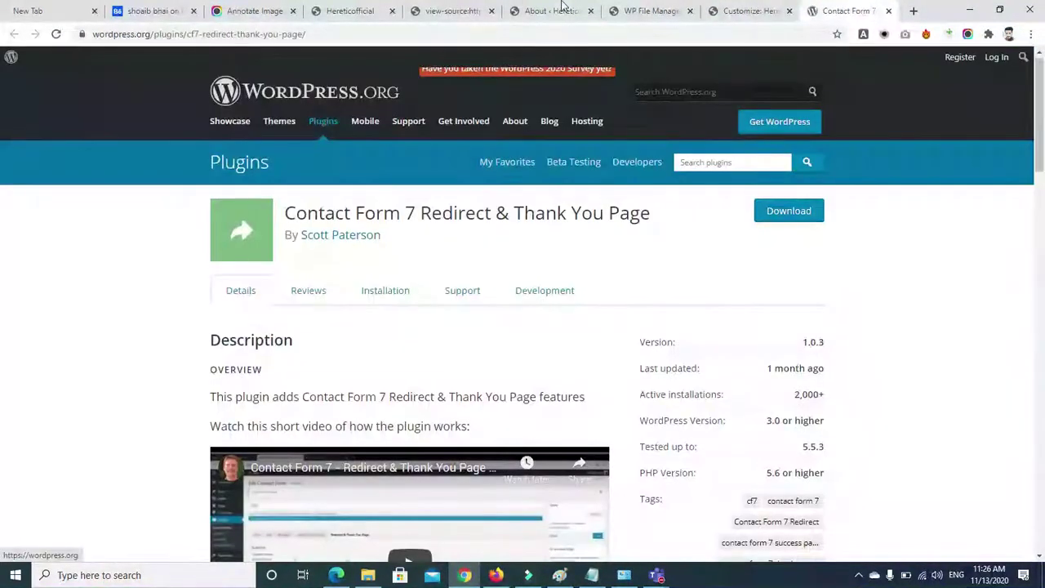
{"action": "key", "text": "alt+Tab"}
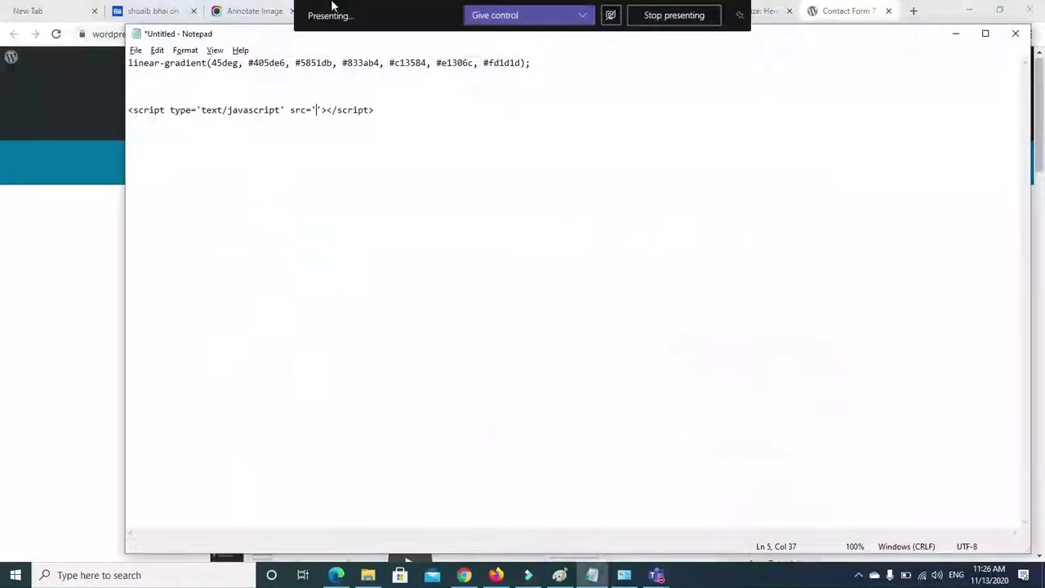
{"action": "type", "text": "whatspaa"}
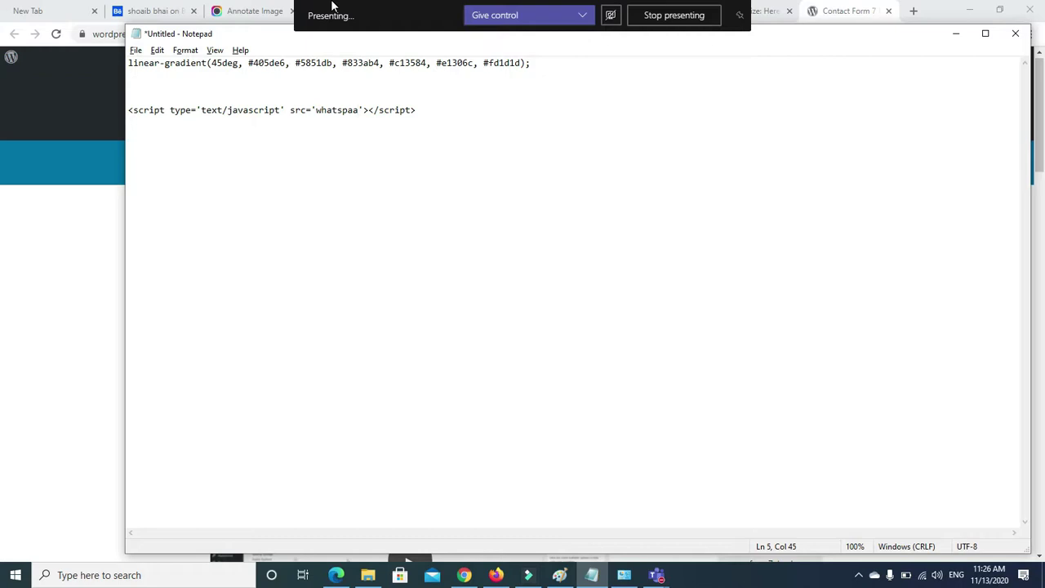
{"action": "type", "text": ".js"}
{"action": "left_click_drag", "start_coordinate": [478, 109], "coordinate": [140, 110]}
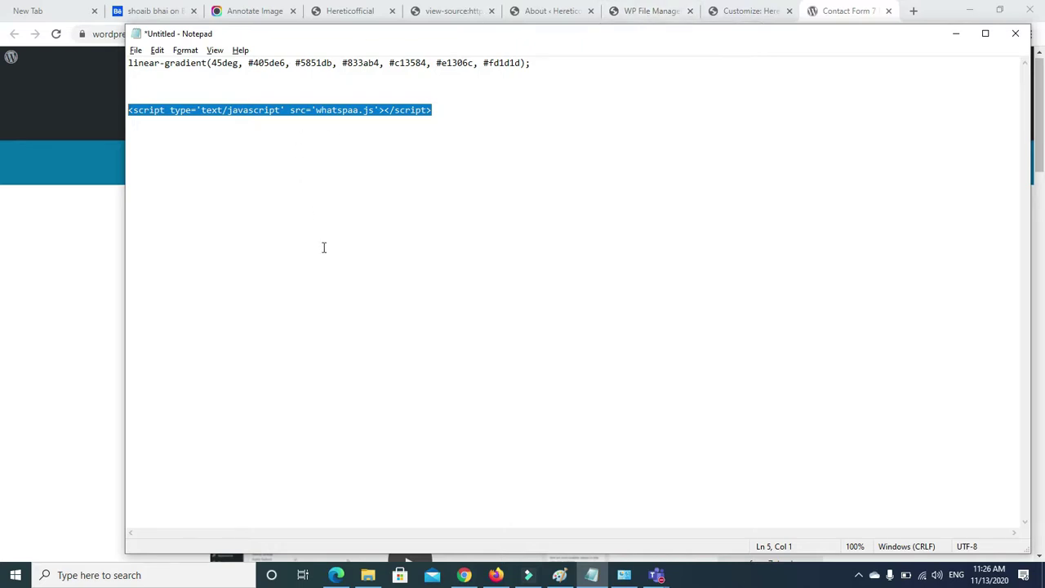
Switch to File Explorer and open the Character Images folder inside the games client folder on drive D
{"action": "left_click", "coordinate": [955, 44]}
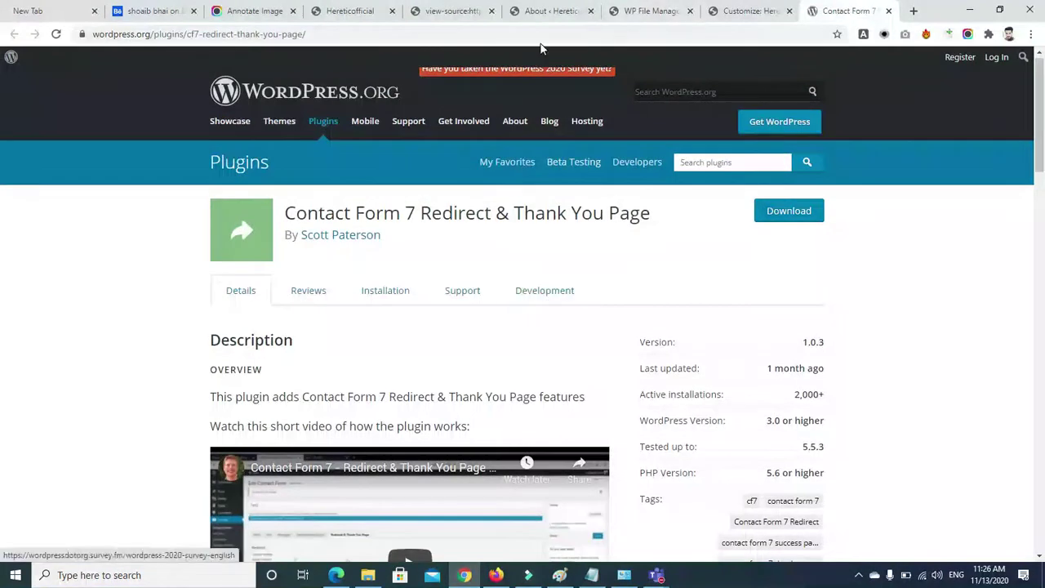
{"action": "left_click", "coordinate": [363, 12]}
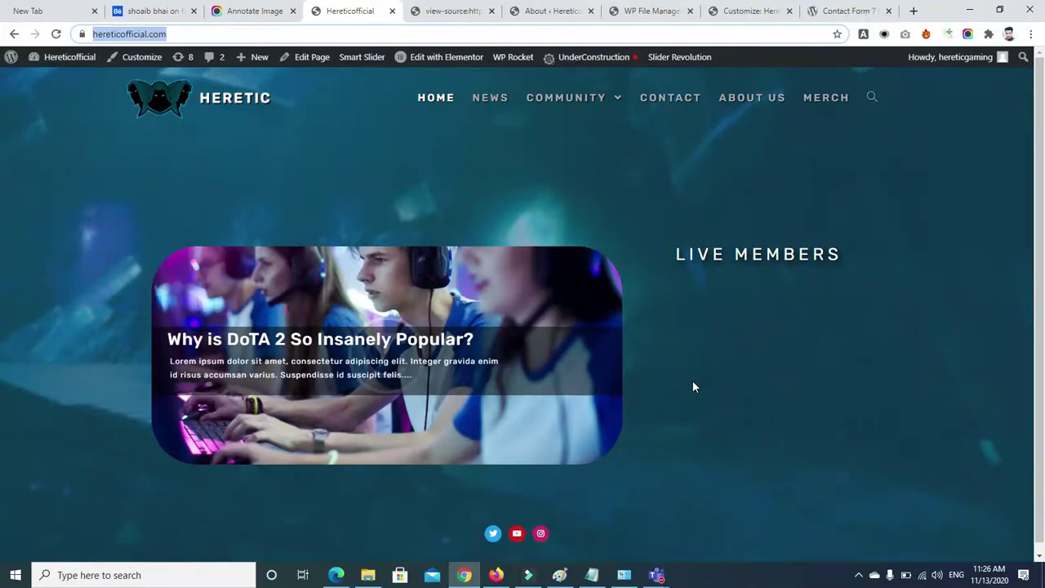
{"action": "left_click", "coordinate": [367, 574]}
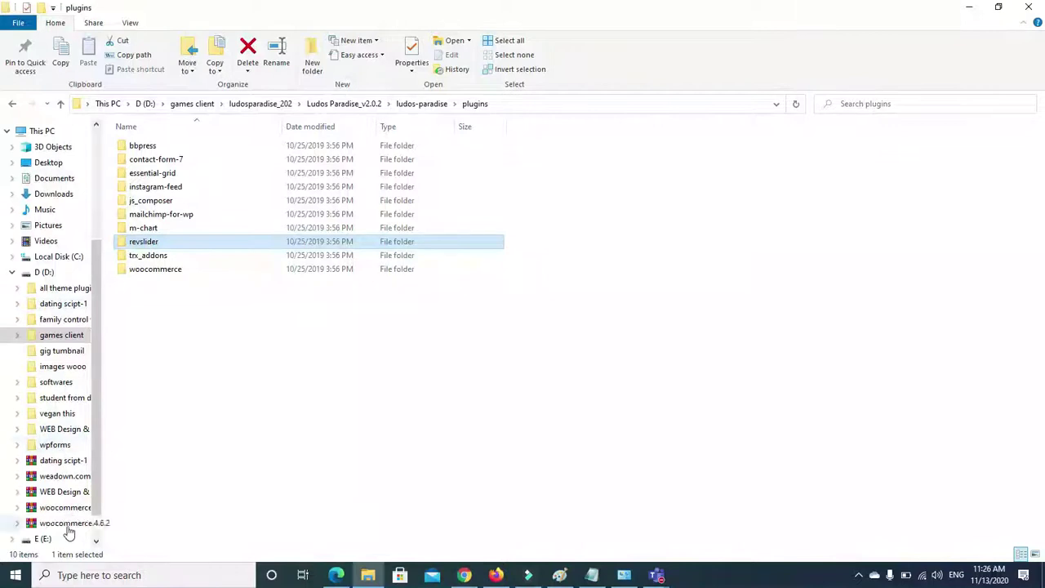
{"action": "scroll", "coordinate": [96, 531], "scroll_direction": "down", "scroll_amount": 1}
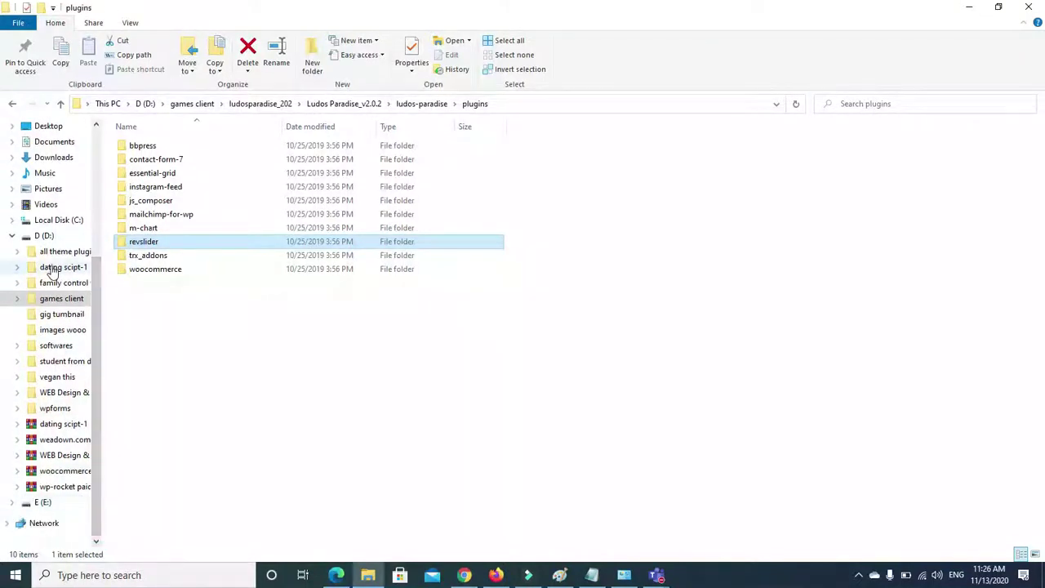
{"action": "left_click", "coordinate": [45, 237]}
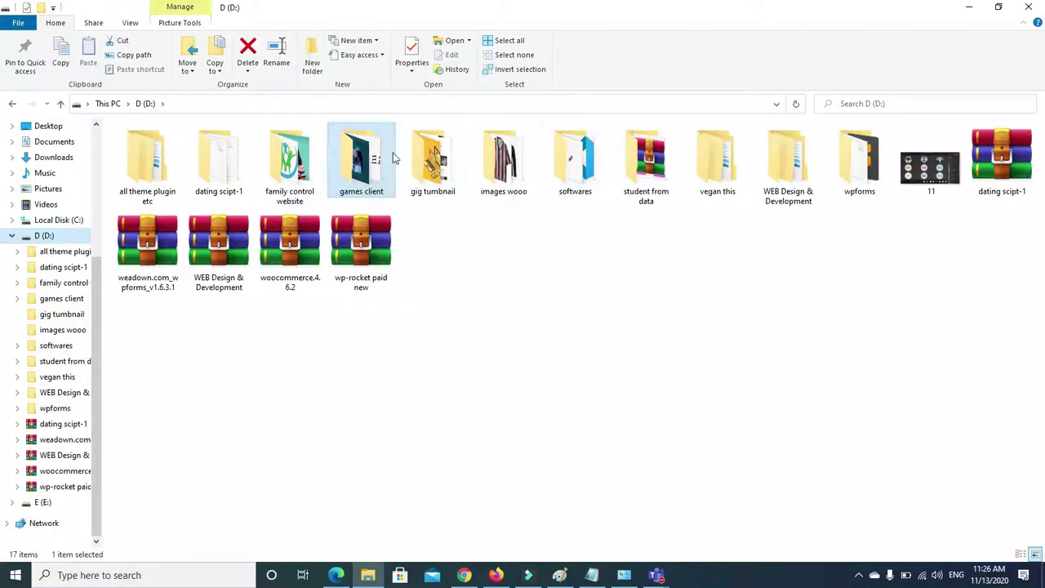
{"action": "left_click", "coordinate": [353, 167]}
{"action": "double_click", "coordinate": [352, 167]}
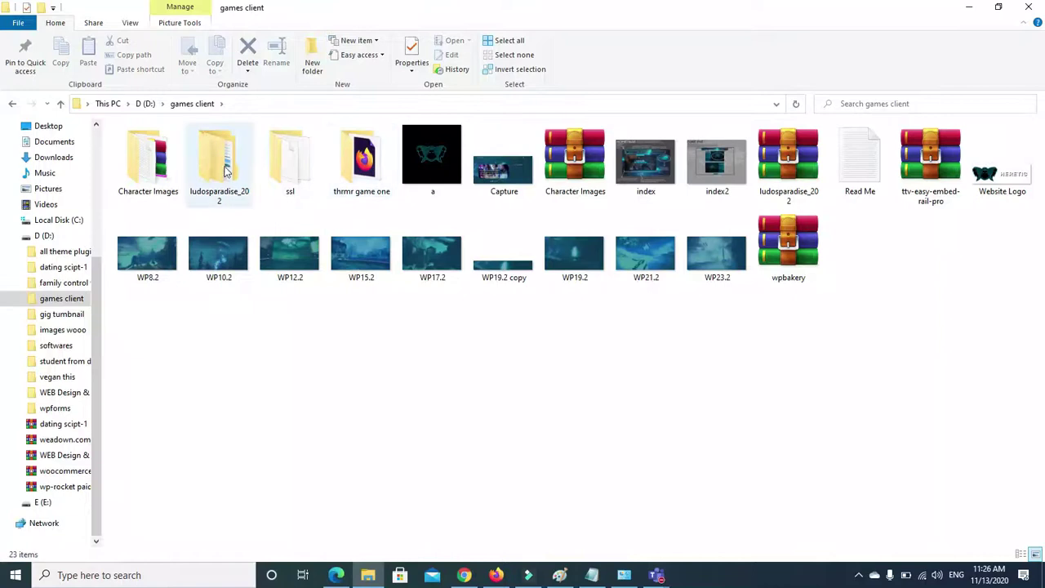
{"action": "left_click", "coordinate": [353, 168]}
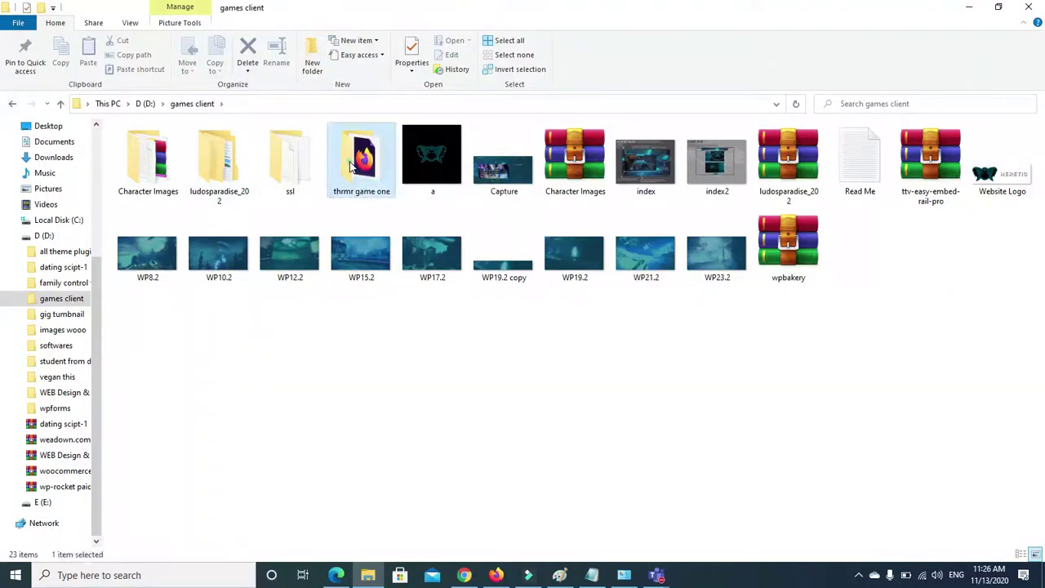
{"action": "double_click", "coordinate": [353, 167]}
{"action": "key", "text": "BackSpace"}
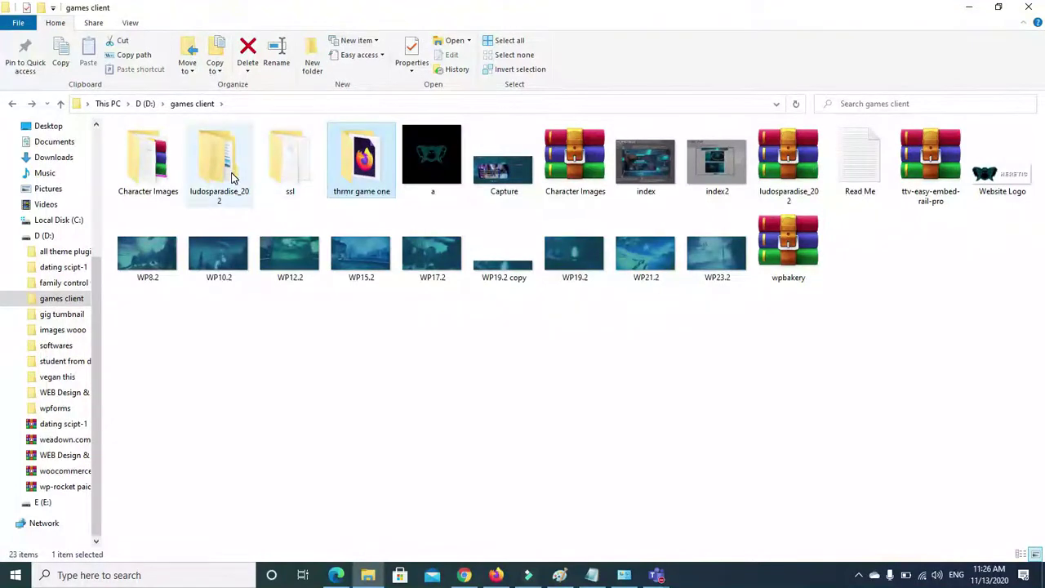
{"action": "left_click", "coordinate": [155, 189]}
{"action": "double_click", "coordinate": [155, 189]}
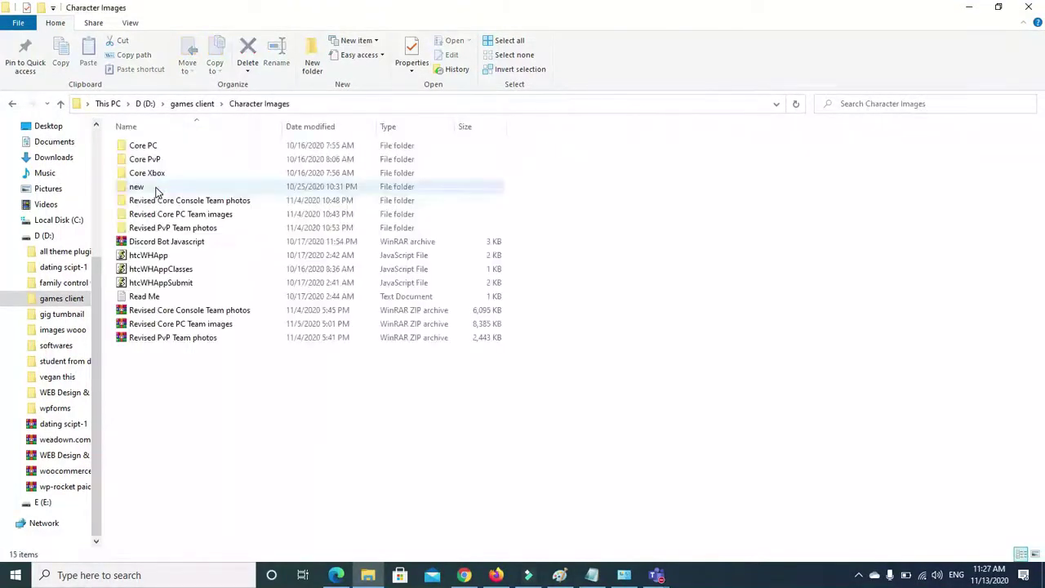
Open the htcWHApp JavaScript file in Sublime Text without making it the default app for .js files
{"action": "left_click", "coordinate": [162, 257]}
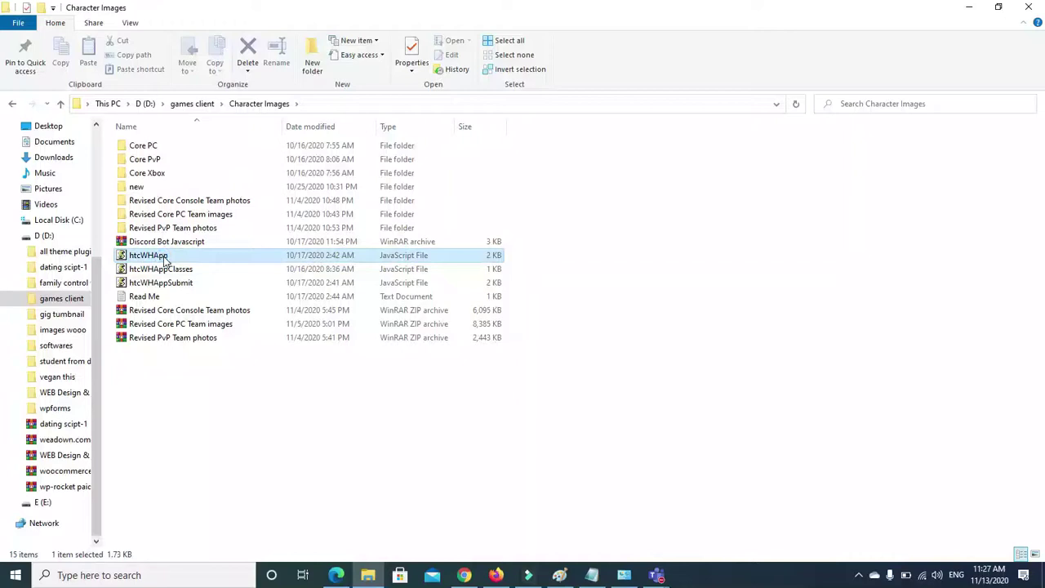
{"action": "right_click", "coordinate": [224, 259]}
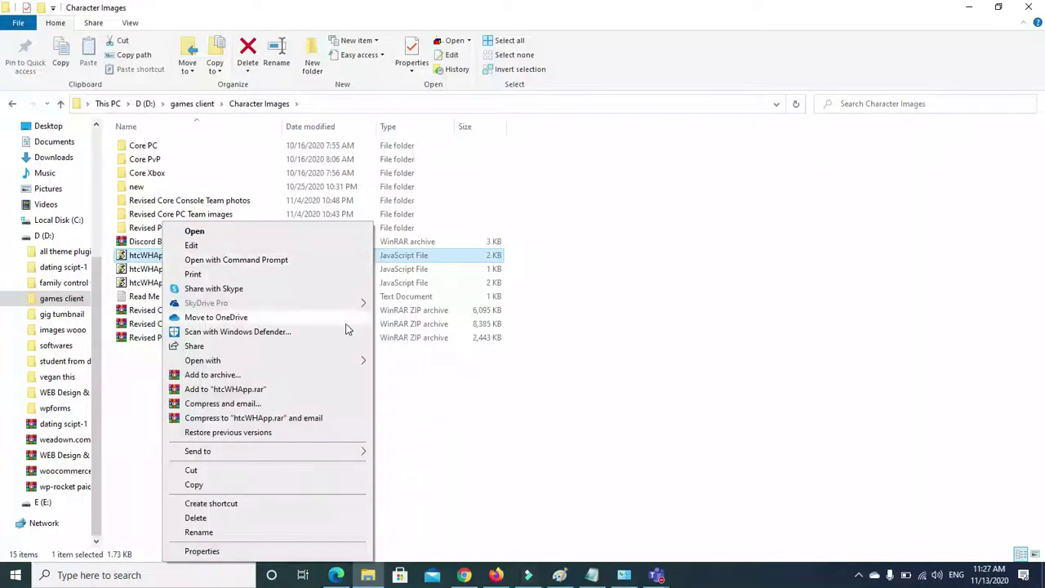
{"action": "mouse_move", "coordinate": [360, 369]}
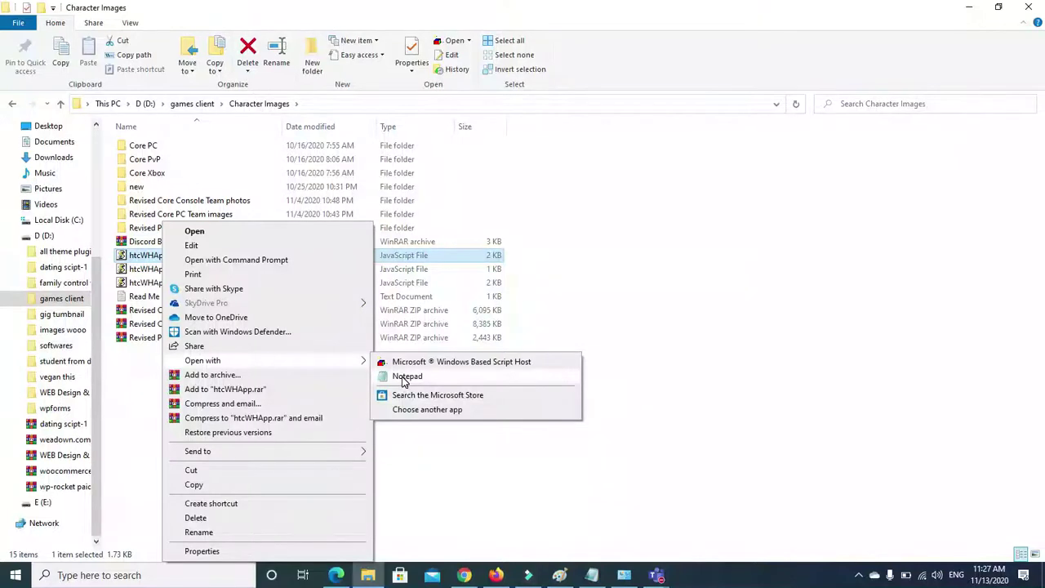
{"action": "left_click", "coordinate": [409, 407]}
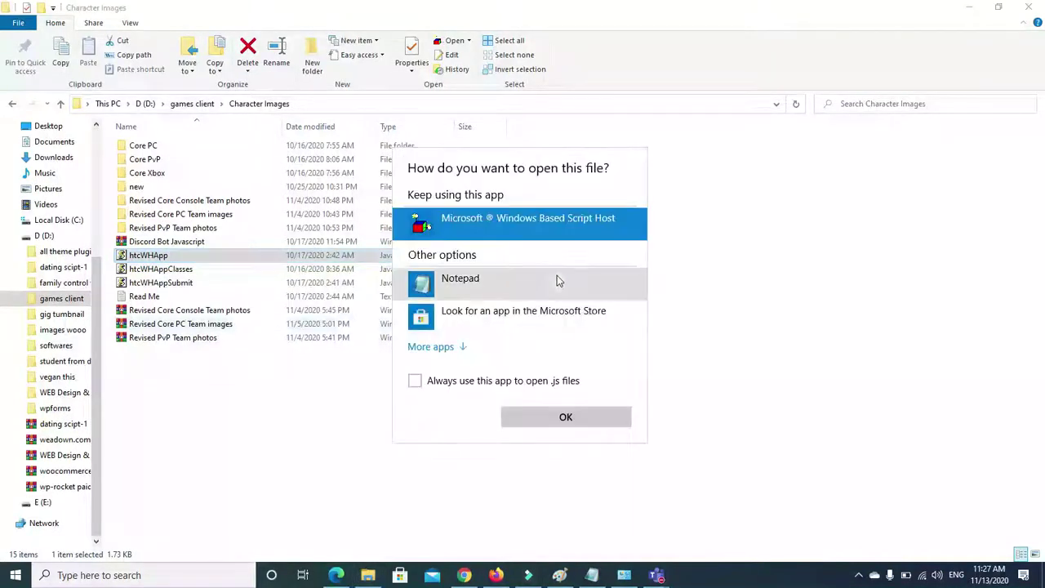
{"action": "left_click", "coordinate": [431, 346]}
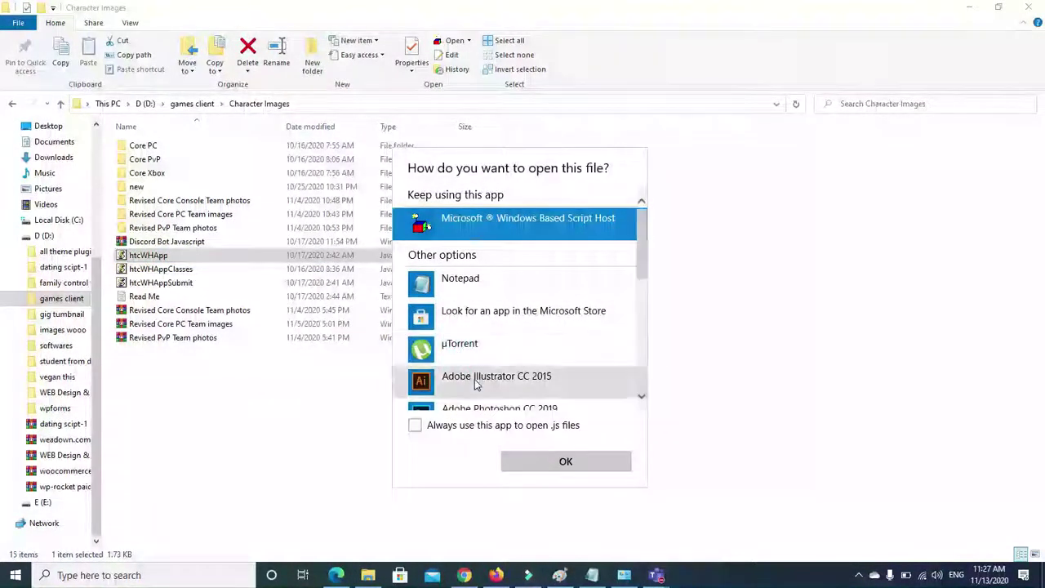
{"action": "left_click_drag", "start_coordinate": [645, 317], "coordinate": [645, 380]}
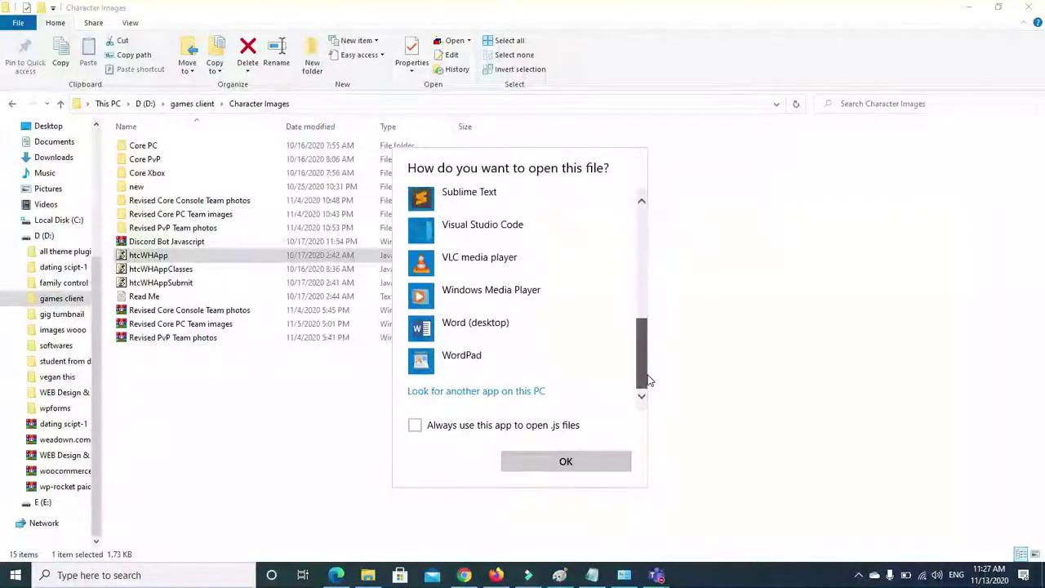
{"action": "left_click", "coordinate": [467, 212]}
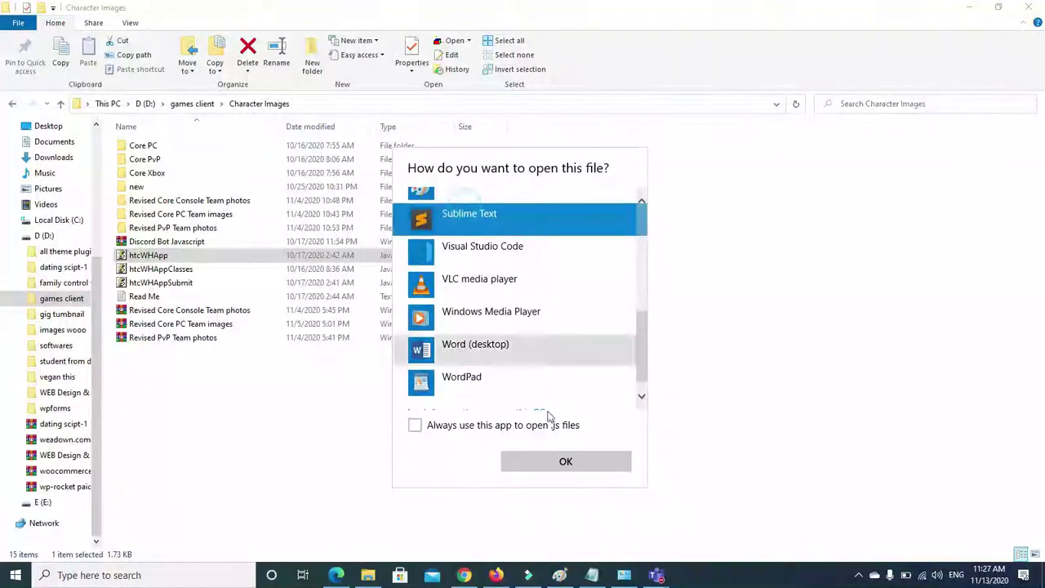
{"action": "left_click", "coordinate": [563, 461]}
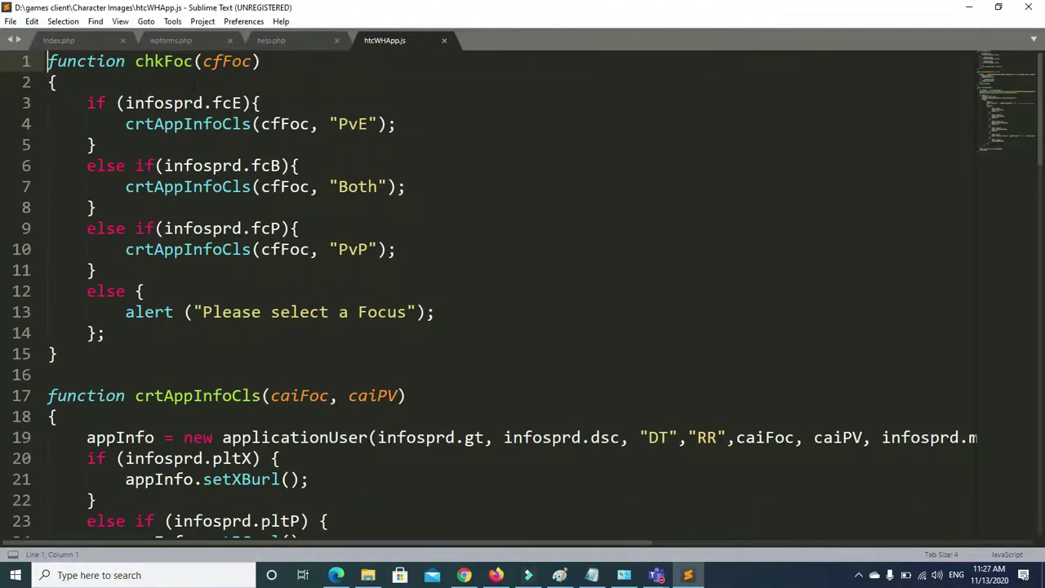
Highlight the chkFoc and crtAppInfoCls function names in htcWHApp.js to show how its functions are declared
{"action": "left_click_drag", "start_coordinate": [204, 62], "coordinate": [251, 61]}
{"action": "left_click_drag", "start_coordinate": [136, 62], "coordinate": [195, 64]}
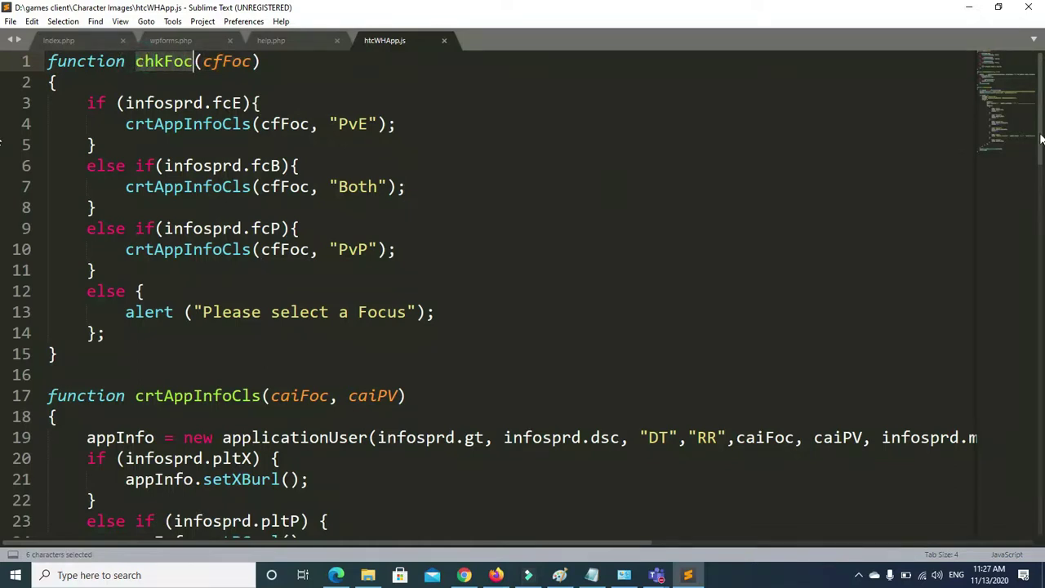
{"action": "scroll", "coordinate": [2, 188], "scroll_direction": "down", "scroll_amount": 3}
{"action": "scroll", "coordinate": [2, 187], "scroll_direction": "down", "scroll_amount": 1}
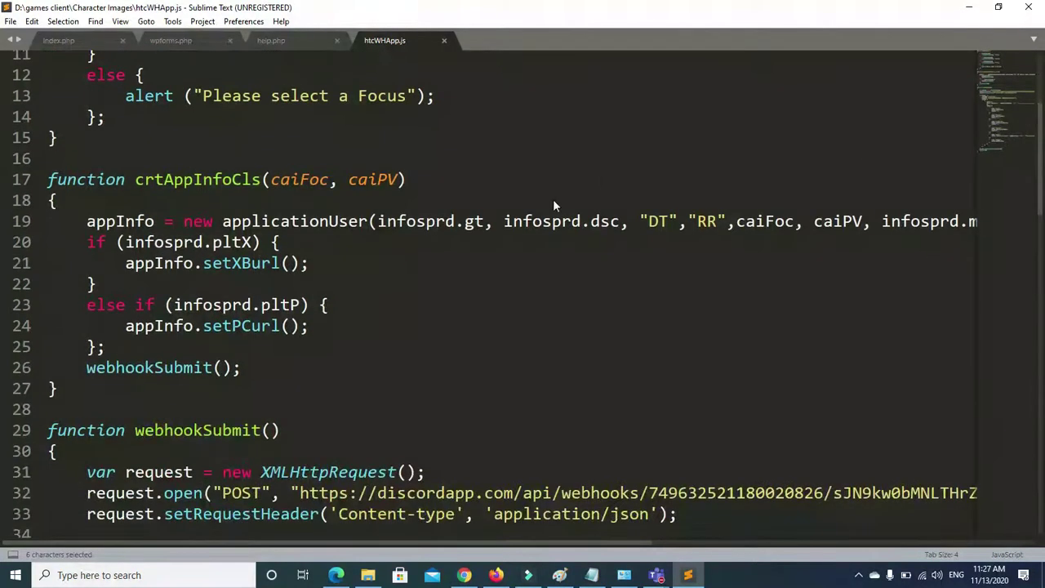
{"action": "left_click_drag", "start_coordinate": [135, 179], "coordinate": [262, 179]}
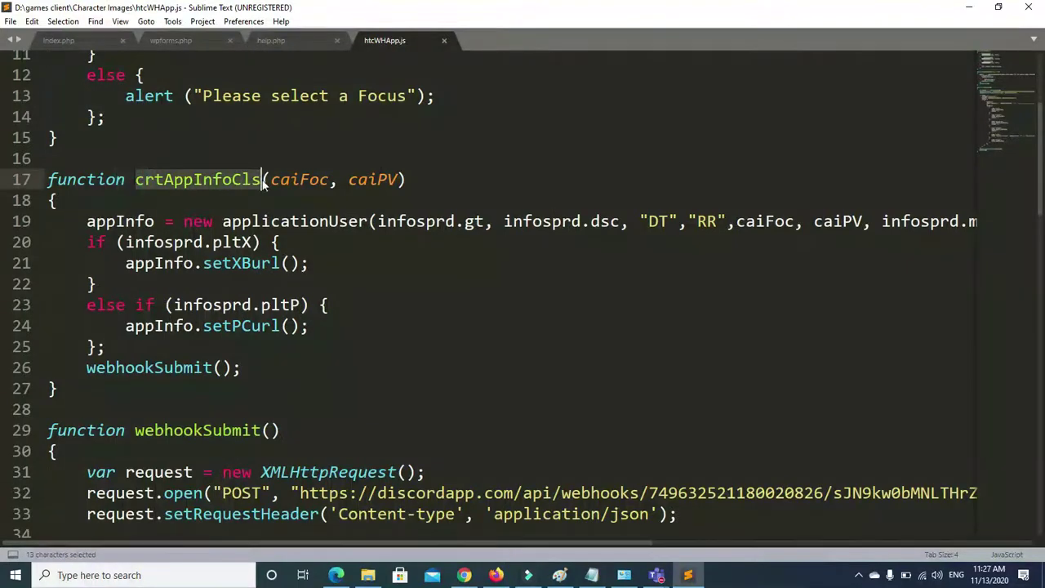
Look through the rest of the script, copy the webhookSubmit function name, and close htcWHApp.js to return to File Explorer
{"action": "scroll", "coordinate": [2, 139], "scroll_direction": "down", "scroll_amount": 14}
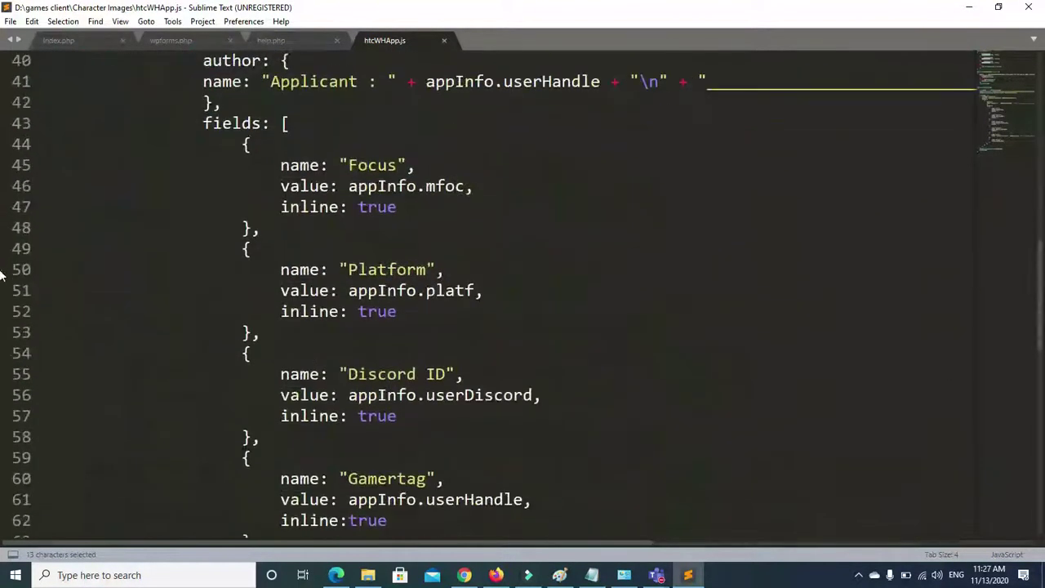
{"action": "scroll", "coordinate": [2, 400], "scroll_direction": "down", "scroll_amount": 4}
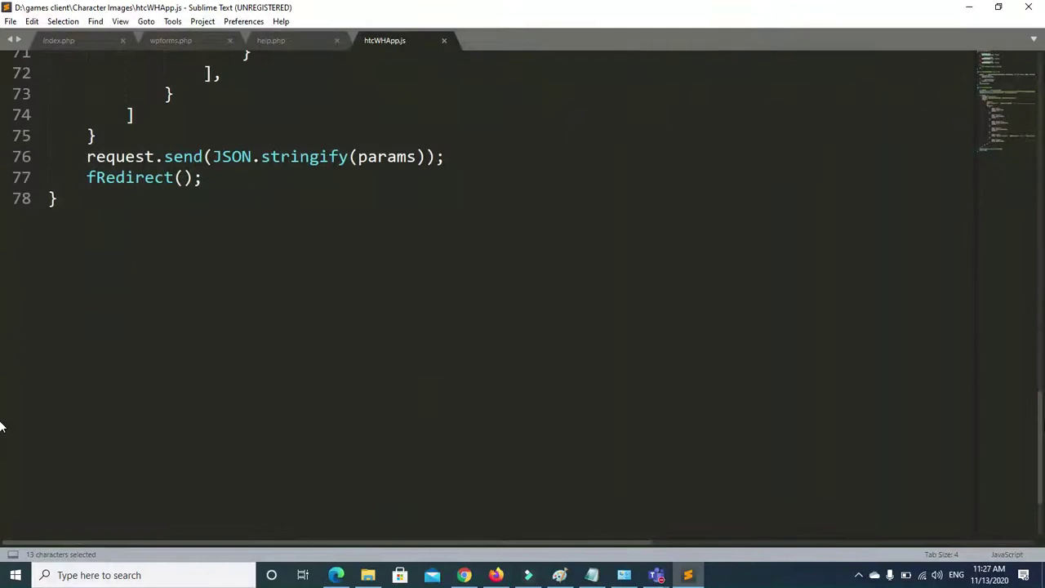
{"action": "scroll", "coordinate": [2, 392], "scroll_direction": "up", "scroll_amount": 2}
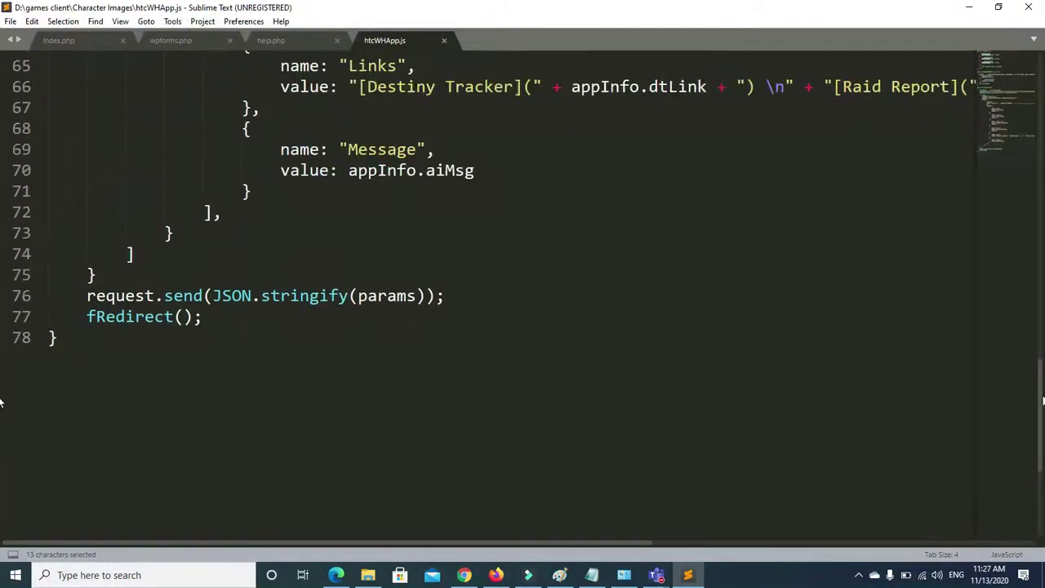
{"action": "scroll", "coordinate": [1041, 402], "scroll_direction": "up", "scroll_amount": 10}
{"action": "scroll", "coordinate": [1036, 241], "scroll_direction": "up", "scroll_amount": 2}
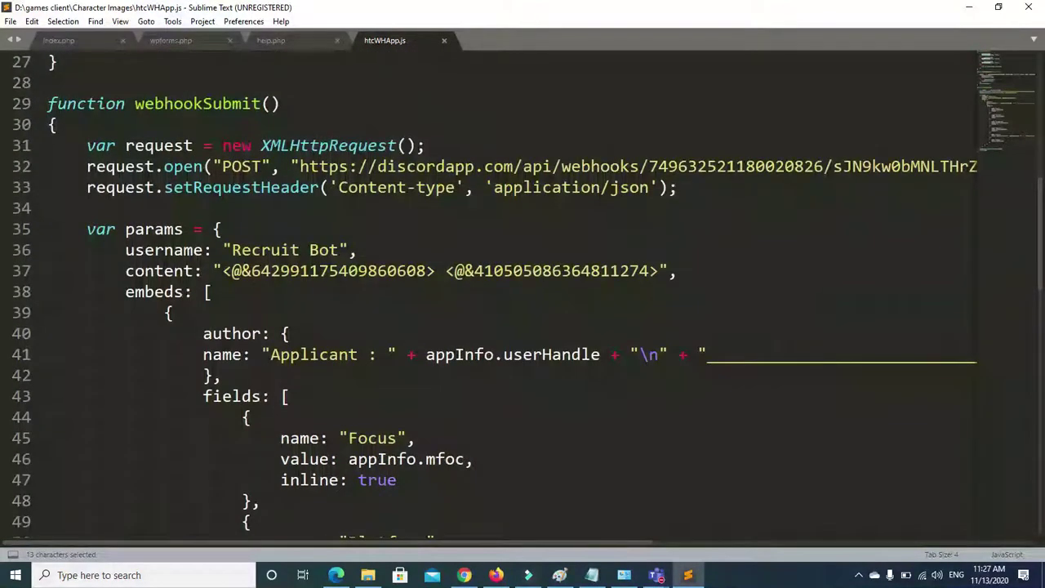
{"action": "left_click_drag", "start_coordinate": [135, 103], "coordinate": [260, 104]}
{"action": "key", "text": "ctrl+c"}
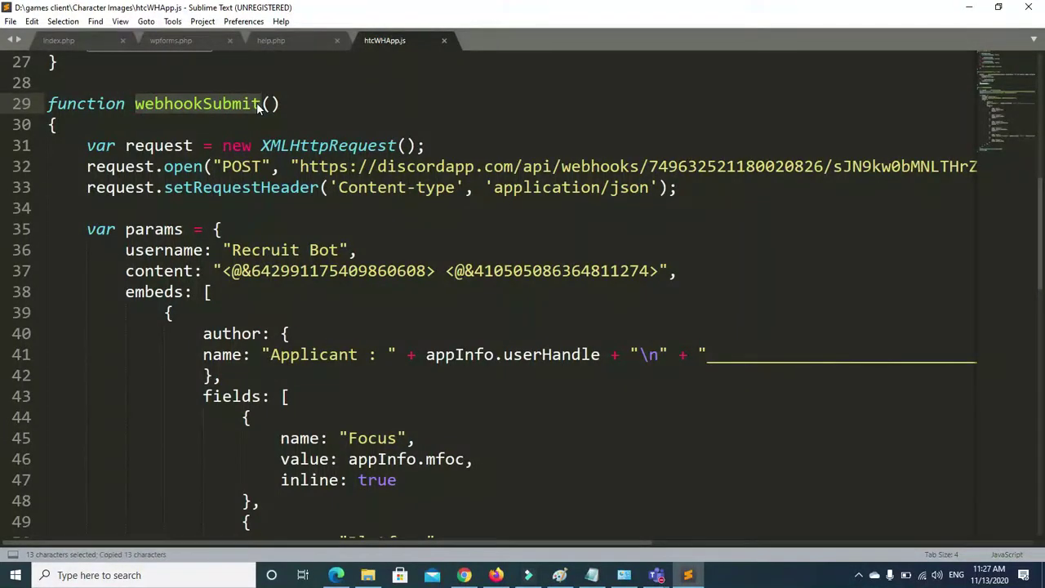
{"action": "left_click", "coordinate": [444, 40]}
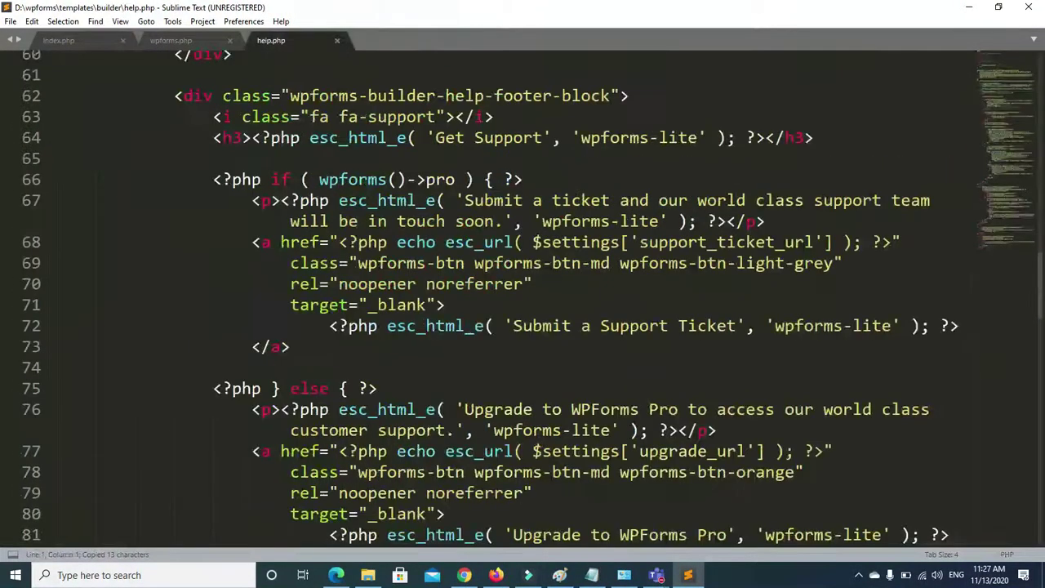
{"action": "left_click", "coordinate": [968, 10]}
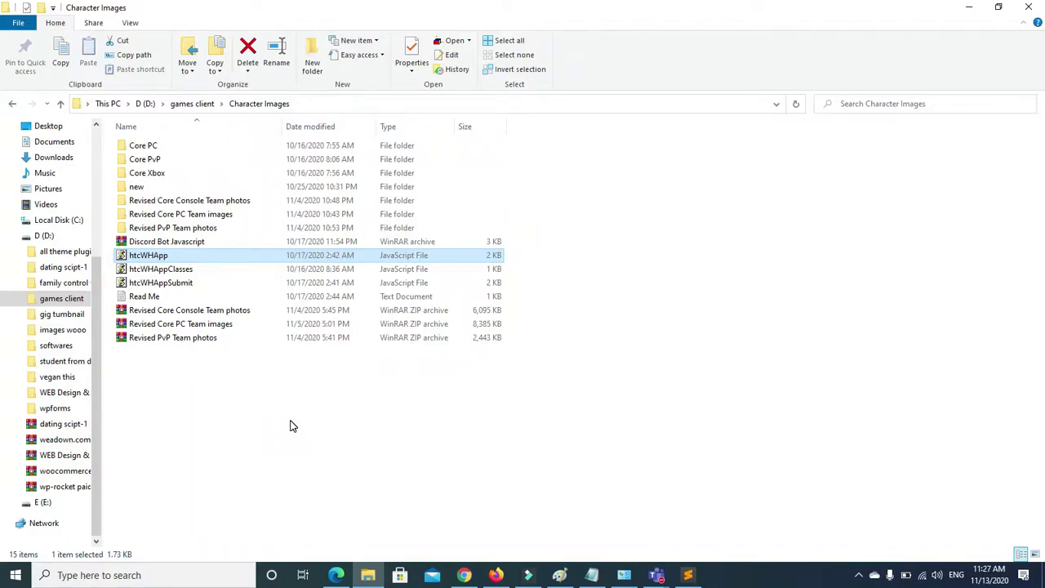
Switch to Chrome and review the Hereticofficial home page, its page source and the WordPress About page
{"action": "mouse_move", "coordinate": [496, 576]}
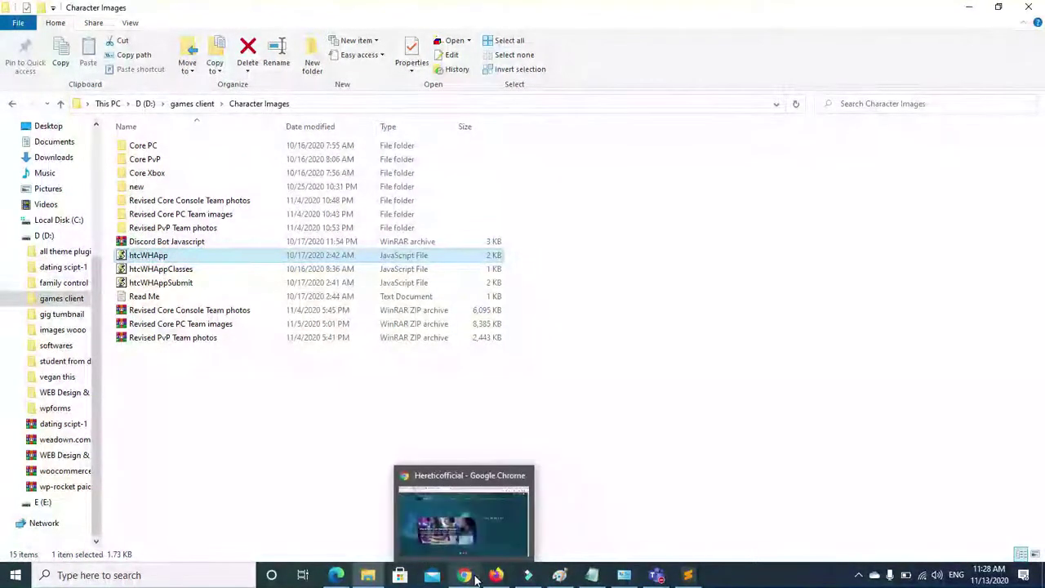
{"action": "left_click", "coordinate": [478, 578]}
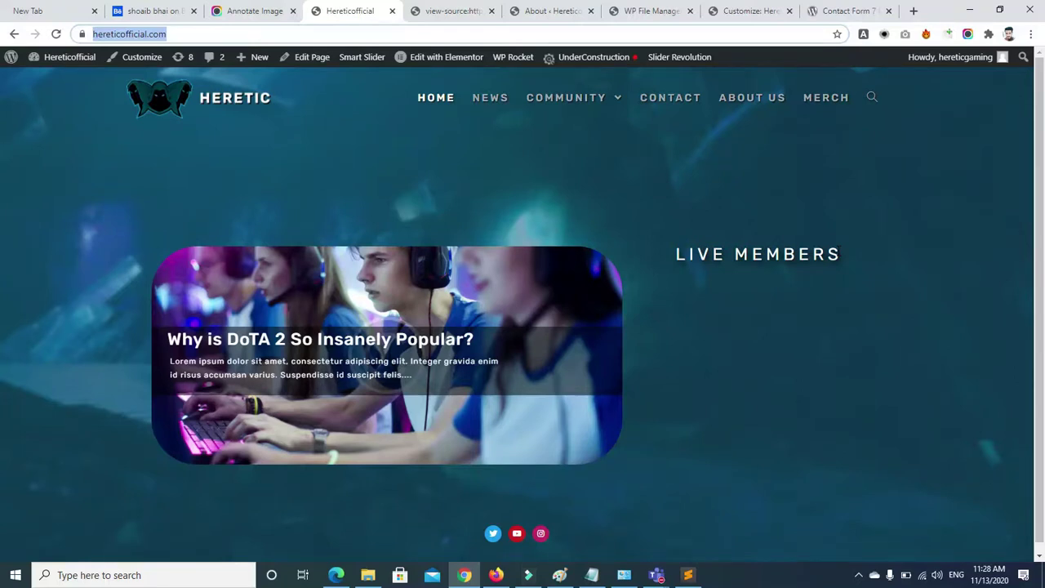
{"action": "left_click", "coordinate": [831, 254]}
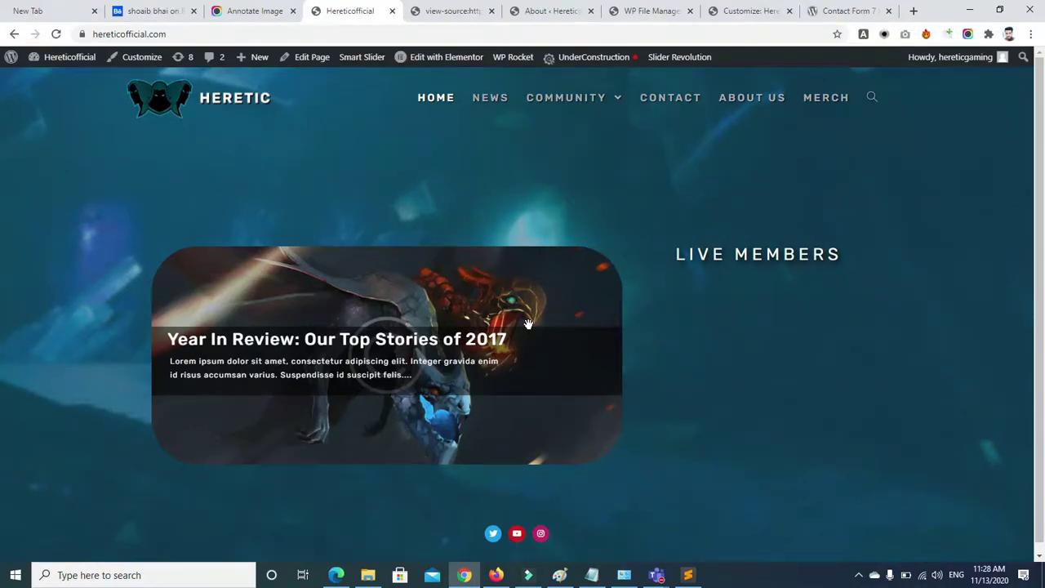
{"action": "left_click", "coordinate": [451, 11]}
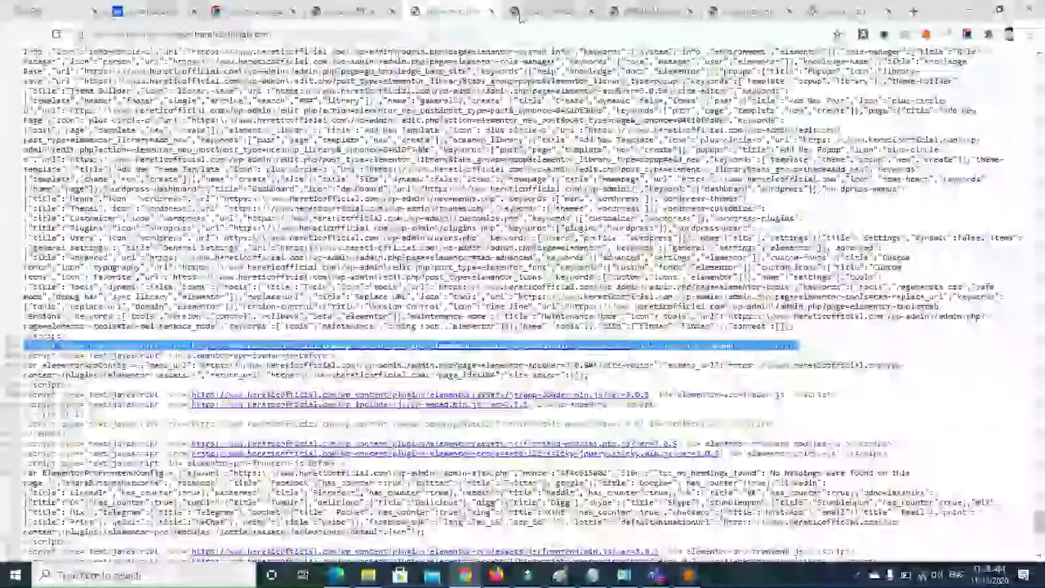
{"action": "left_click", "coordinate": [519, 15]}
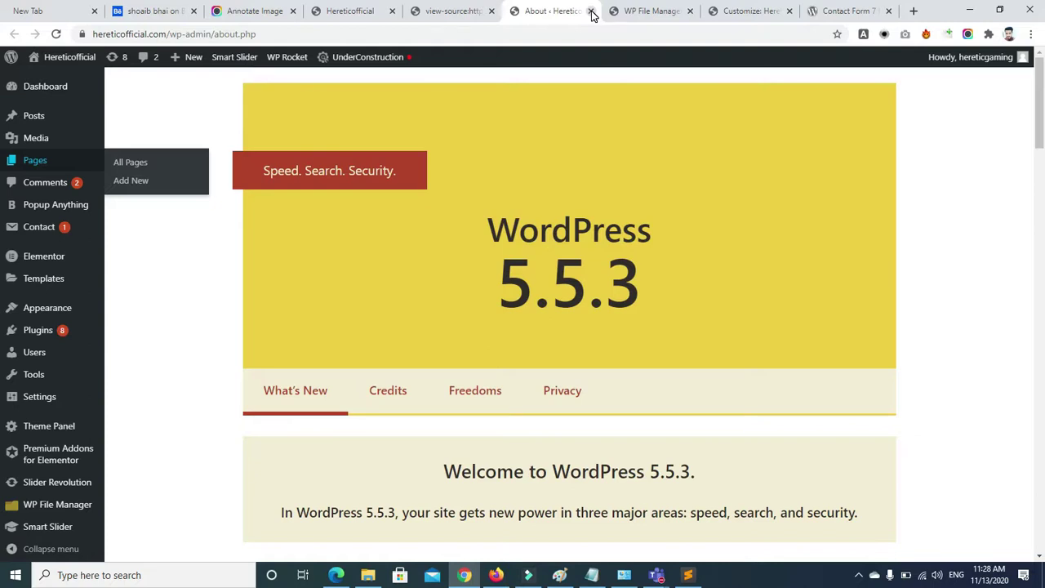
Close the WP File Manager and Customizer tabs and return to the WordPress About page
{"action": "left_click", "coordinate": [649, 12]}
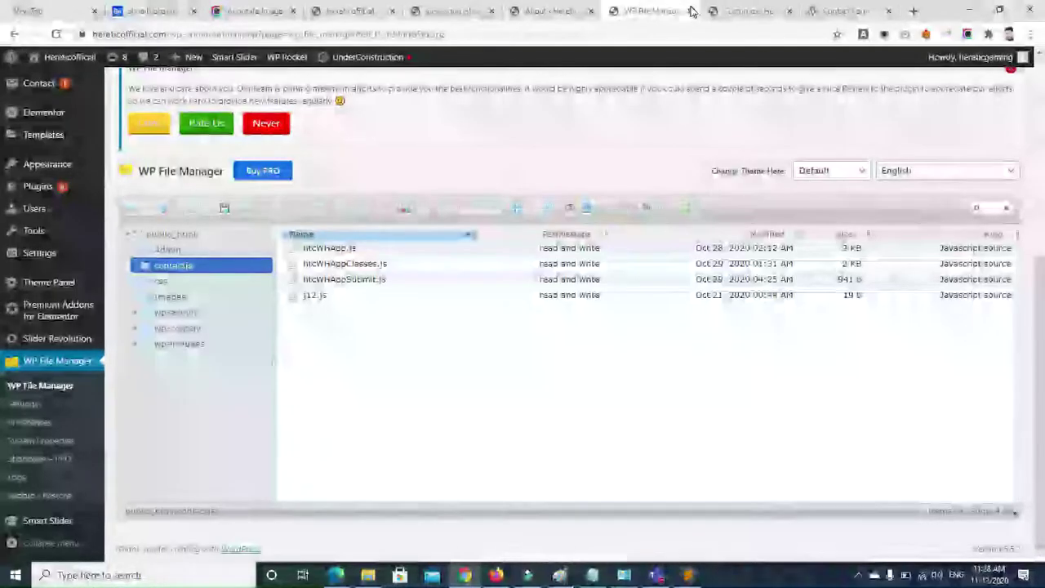
{"action": "left_click", "coordinate": [690, 12]}
{"action": "left_click", "coordinate": [692, 11]}
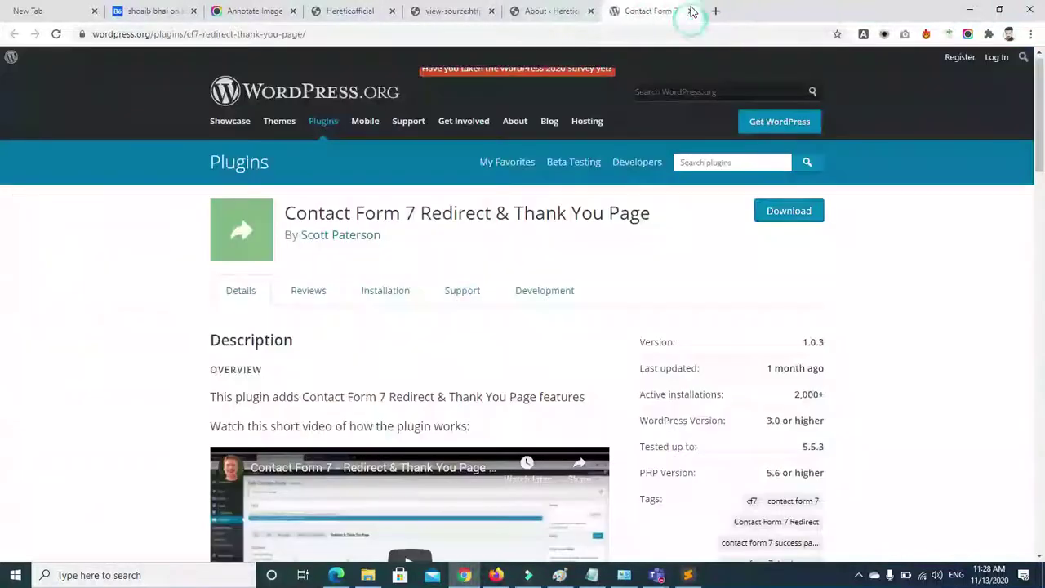
{"action": "left_click", "coordinate": [522, 12]}
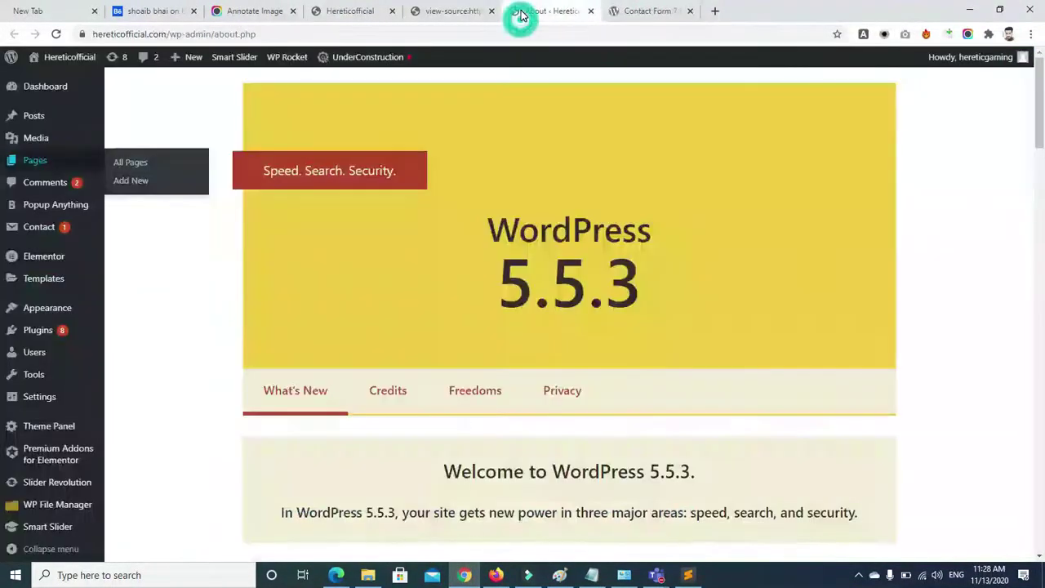
Open the Contact page of the Hereticofficial site and enter Discord name "wdfg" and gamertag "jij" in the application form
{"action": "left_click", "coordinate": [347, 11]}
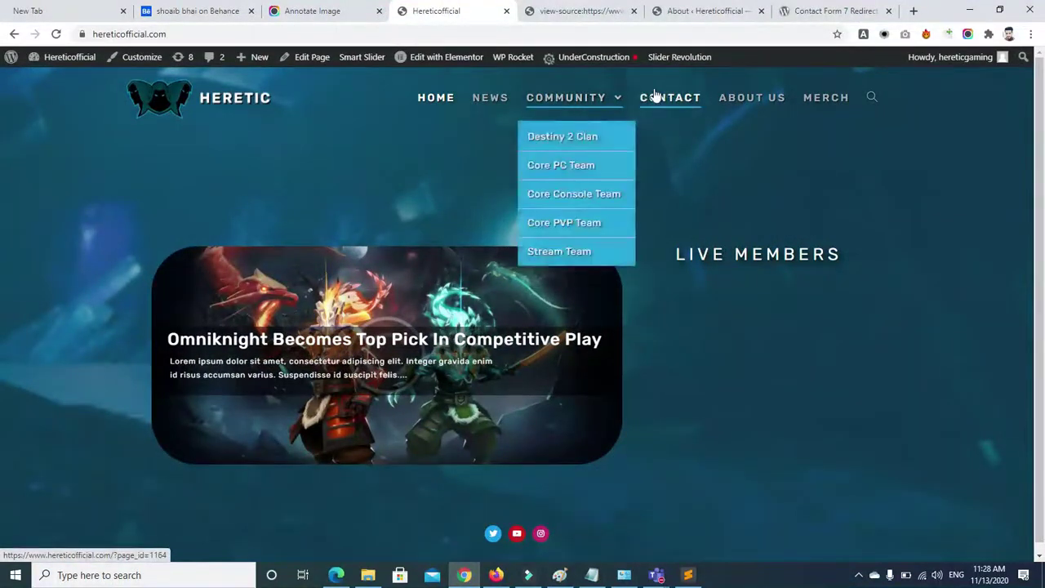
{"action": "left_click", "coordinate": [670, 98]}
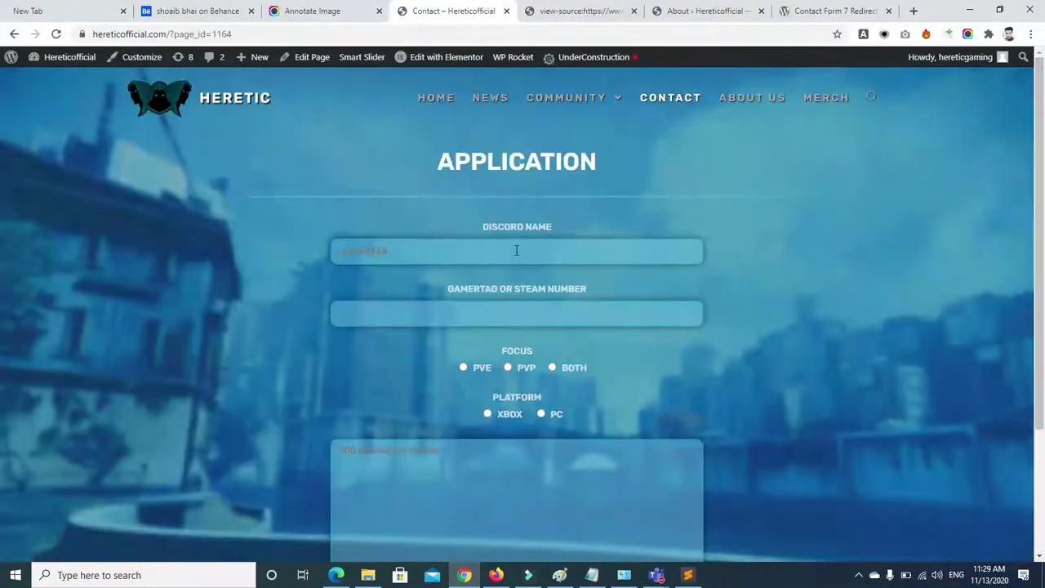
{"action": "left_click", "coordinate": [515, 253]}
{"action": "type", "text": "wdfg"}
{"action": "key", "text": "Tab"}
{"action": "type", "text": "jij"}
Choose PVP as focus and PC as platform, enter "nini" in the message box, and submit the application form
{"action": "left_click", "coordinate": [507, 367]}
{"action": "left_click", "coordinate": [541, 414]}
{"action": "left_click", "coordinate": [539, 465]}
{"action": "type", "text": "nini"}
{"action": "scroll", "coordinate": [978, 283], "scroll_direction": "down", "scroll_amount": 2}
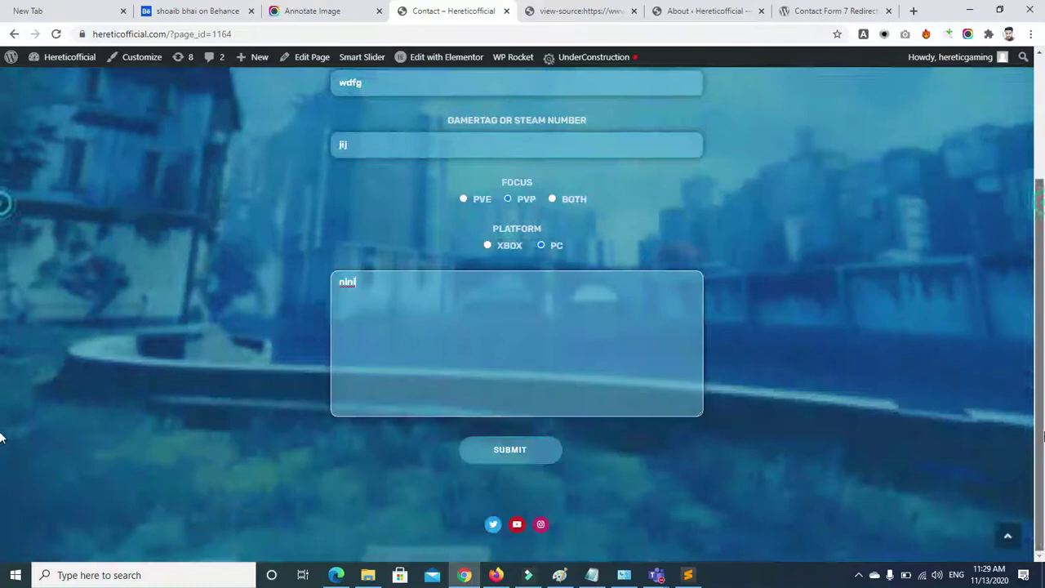
{"action": "left_click", "coordinate": [488, 454]}
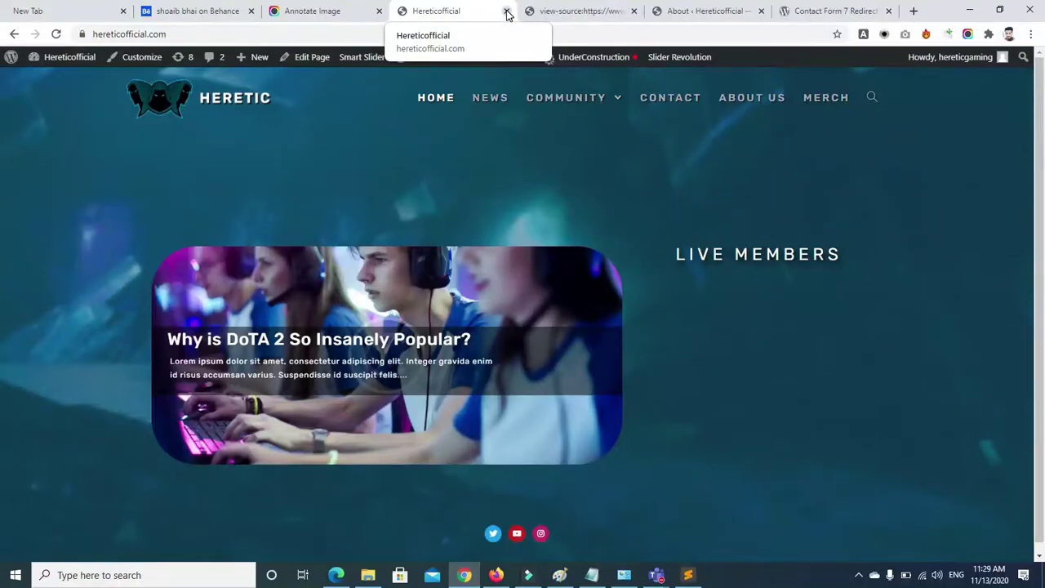
Close the Hereticofficial home, page source, WordPress About and Contact Form 7 Redirect plugin tabs
{"action": "left_click", "coordinate": [506, 12]}
{"action": "left_click", "coordinate": [506, 11]}
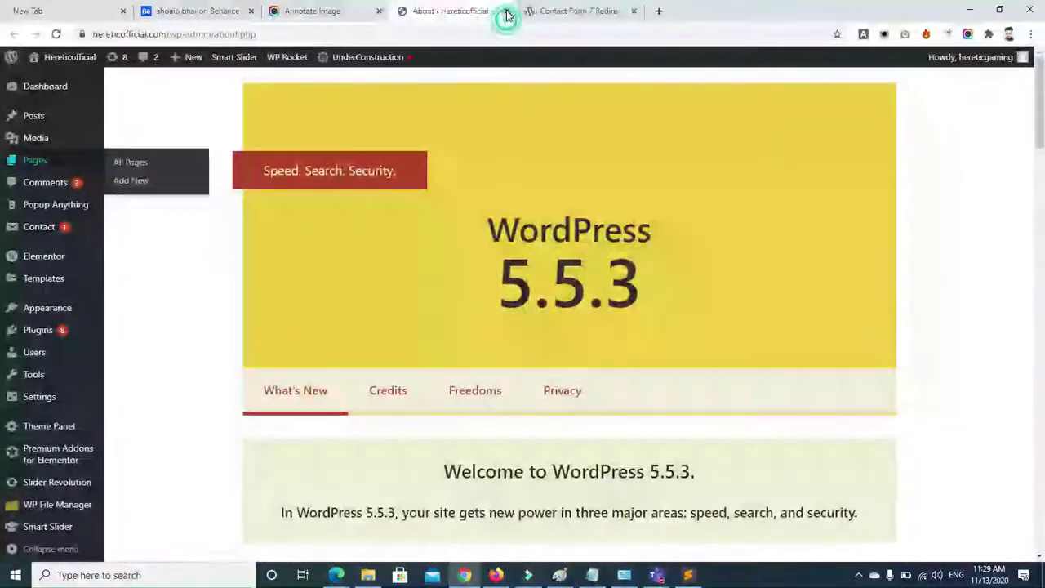
{"action": "left_click", "coordinate": [507, 12]}
{"action": "left_click", "coordinate": [506, 12]}
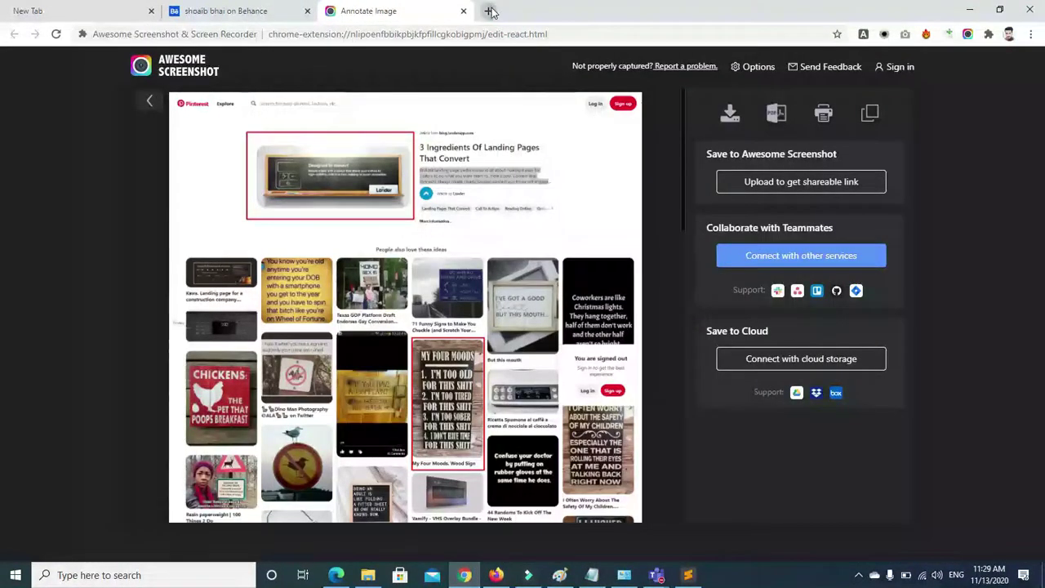
Open a blank browser tab in Chrome, and switch to Firefox with the WP Learning Lab redirect tutorial
{"action": "left_click", "coordinate": [490, 10]}
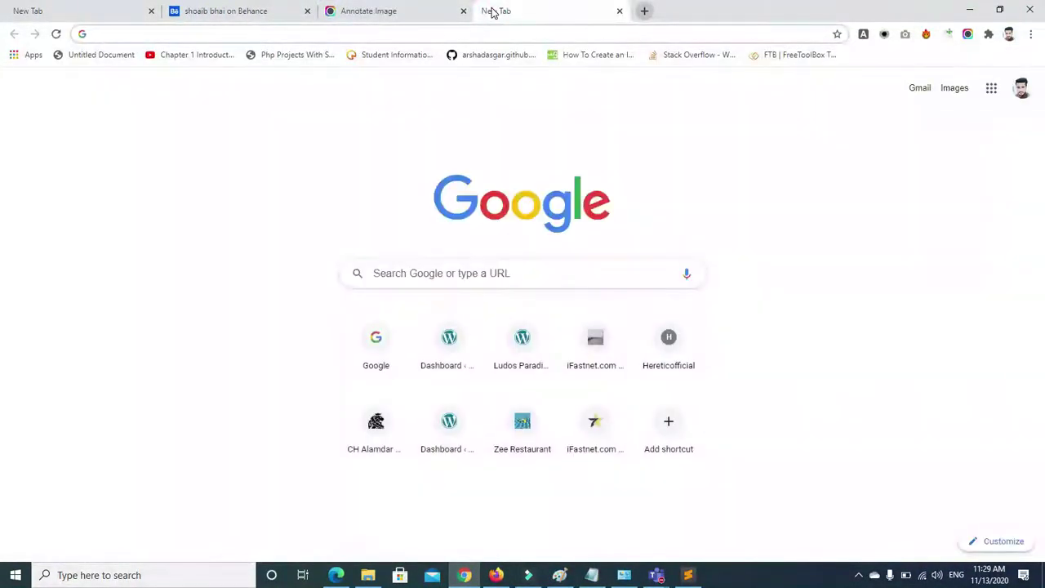
{"action": "key", "text": "alt+Tab"}
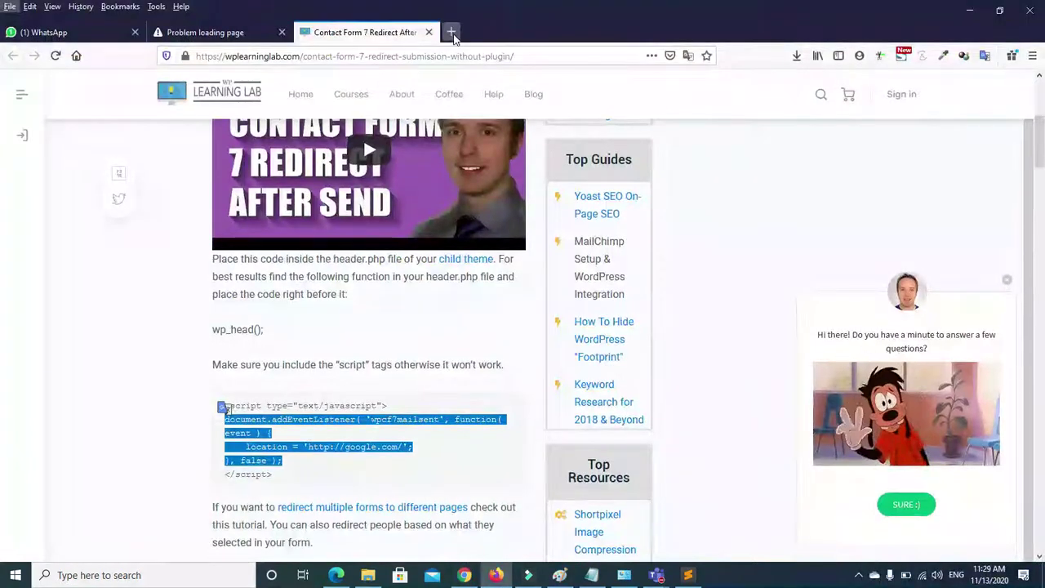